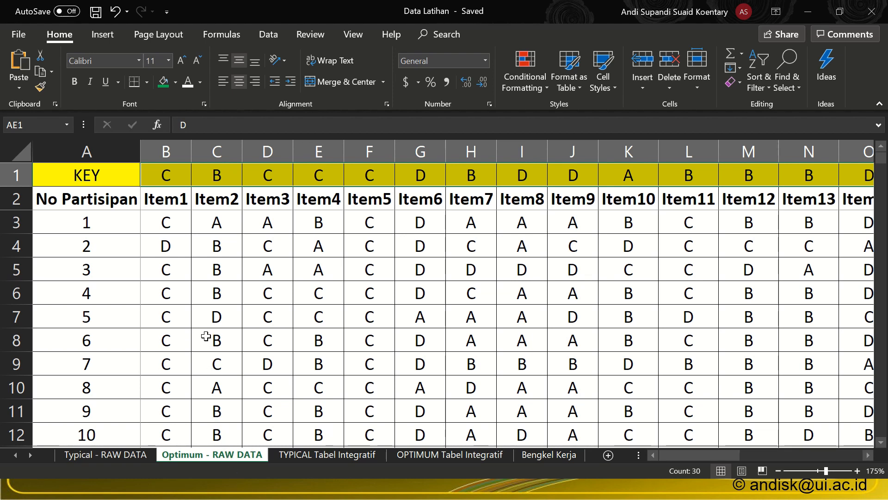
Step: Examine the participants' answers on the Optimum - RAW DATA sheet from the first row to the last participant
click(207, 337)
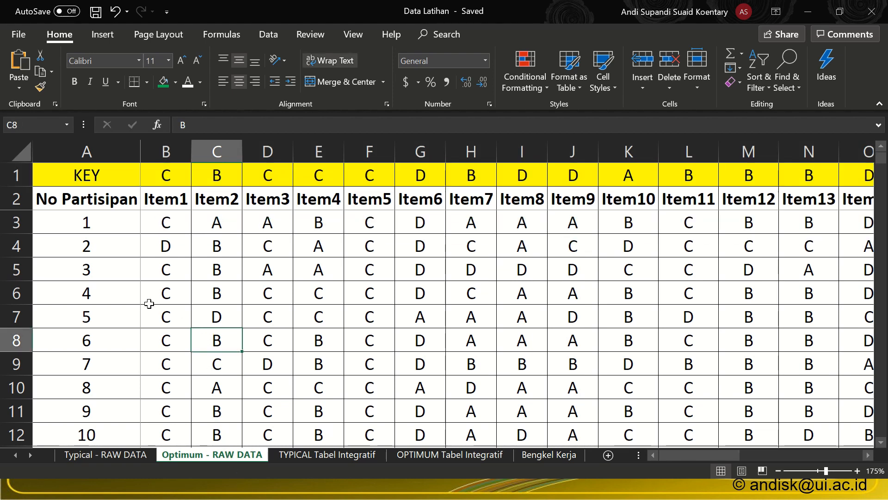
scroll(131, 292, down, 19)
scroll(129, 292, down, 20)
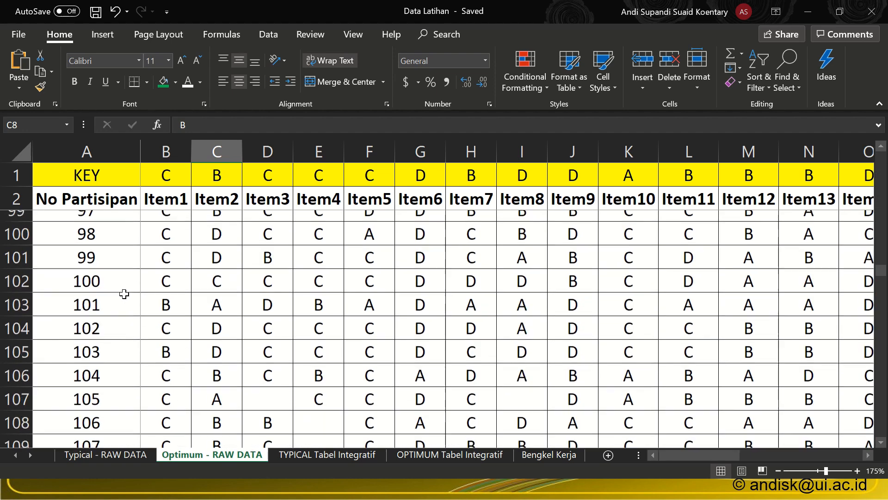
scroll(118, 300, down, 20)
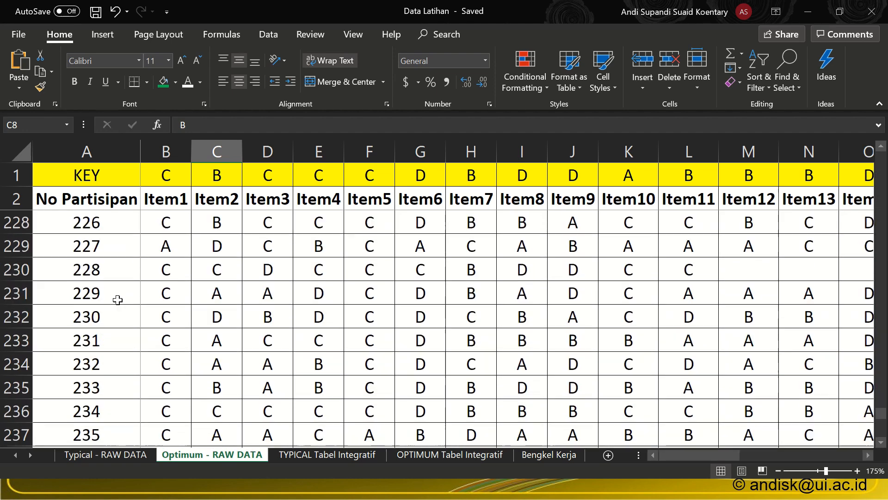
scroll(116, 300, up, 4)
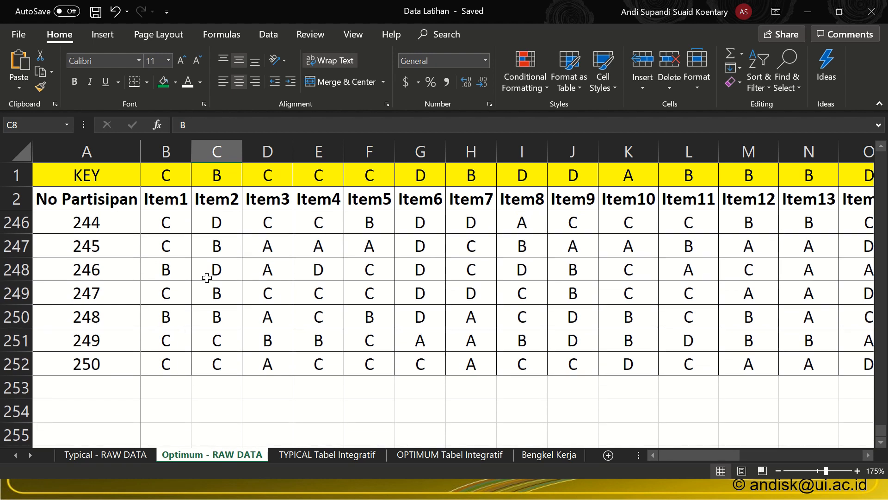
click(219, 222)
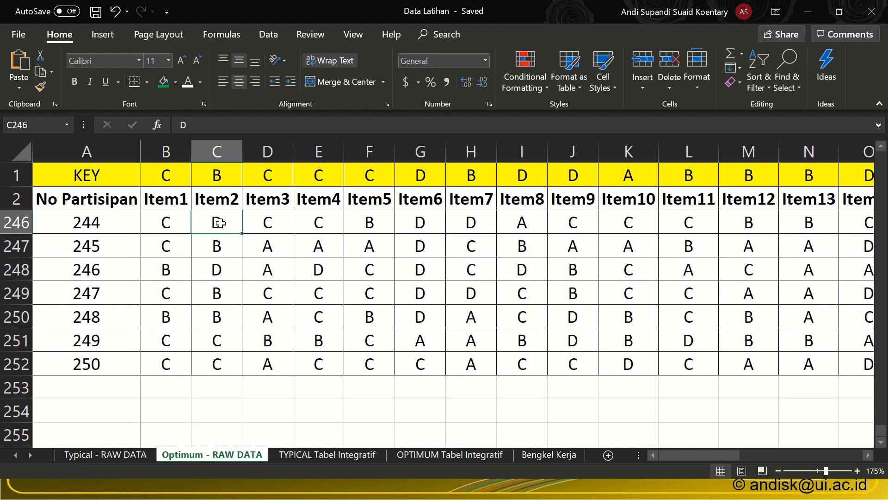
click(267, 246)
click(220, 246)
click(260, 224)
click(223, 228)
drag(881, 430, 882, 161)
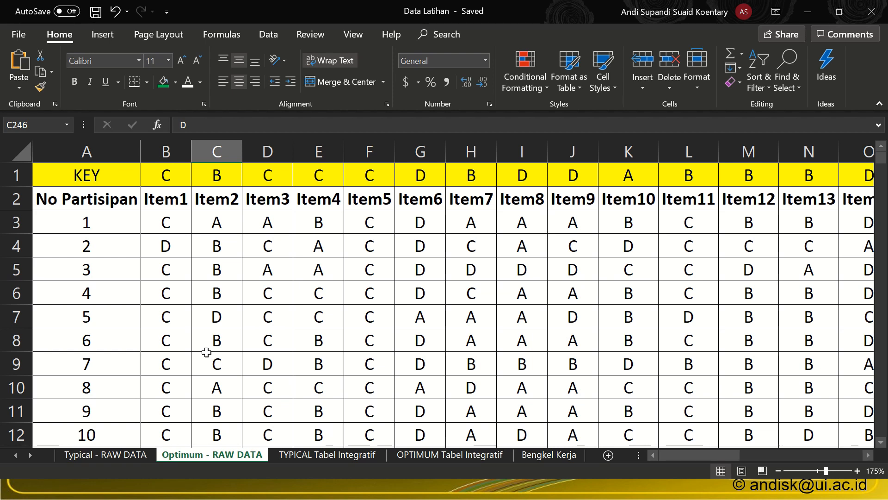
click(168, 223)
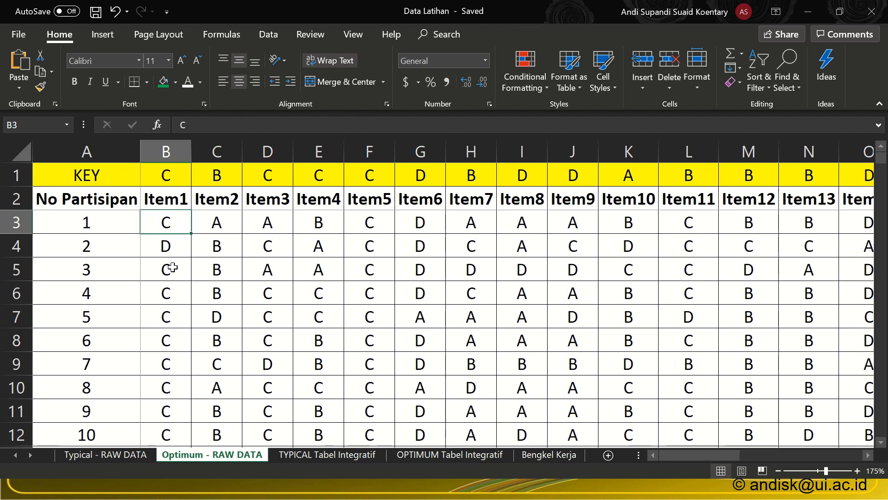
Step: Examine the item scores on the Typical - RAW DATA sheet for comparison with the optimum data
click(101, 452)
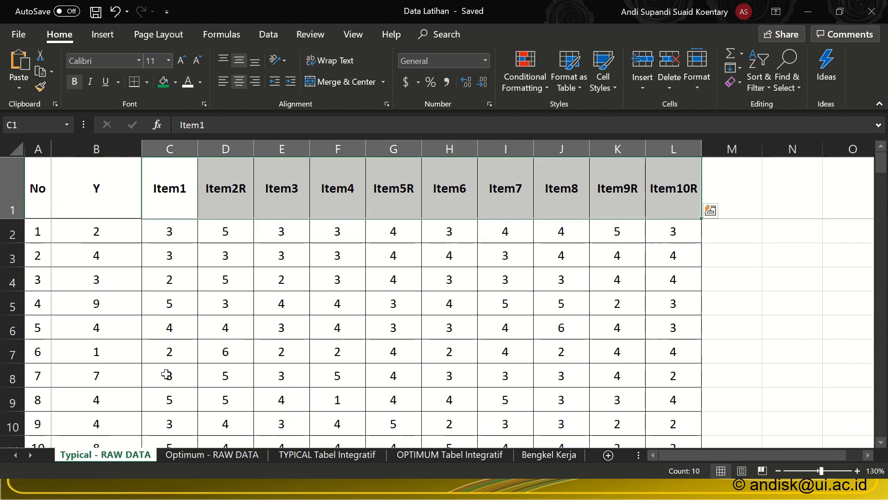
click(176, 233)
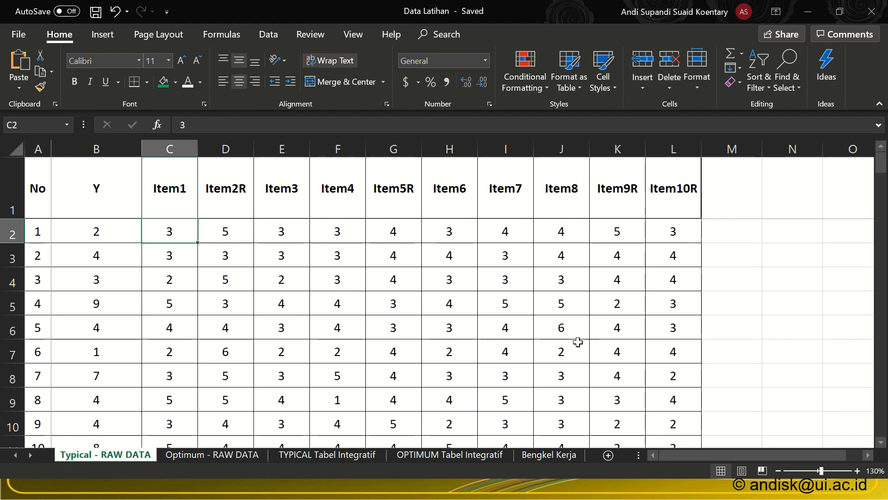
click(557, 329)
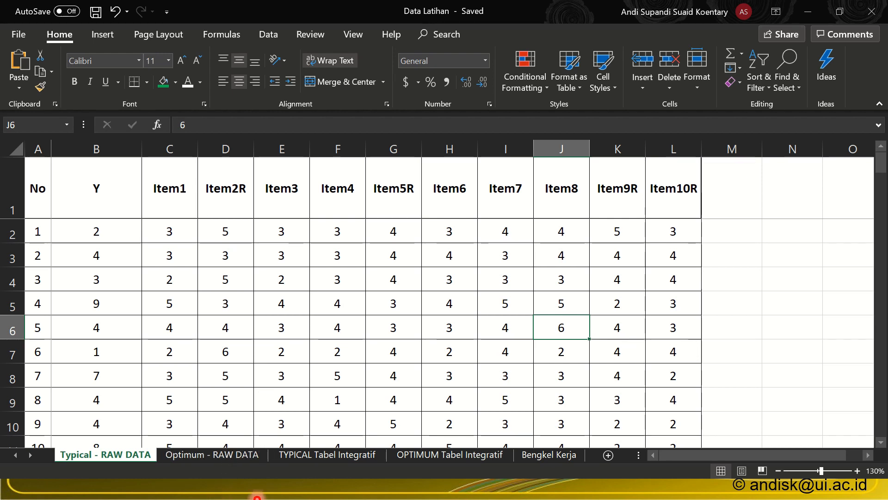
Step: Open IBM SPSS Statistics with an empty dataset in the Data Editor
key(super)
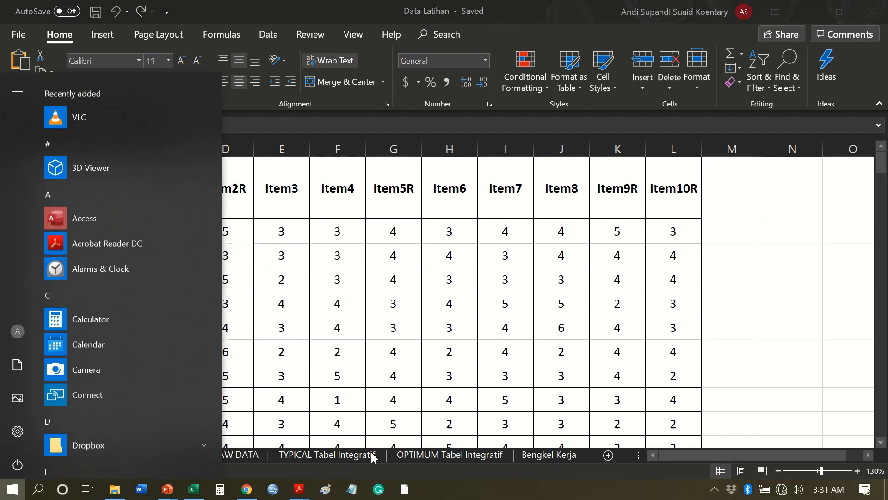
click(270, 494)
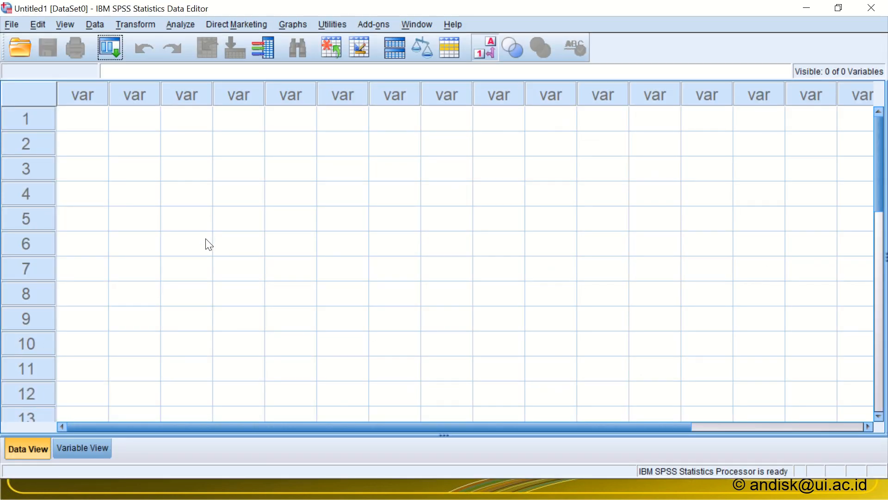
Step: Return to Excel and copy the participant numbers and all 30 item answers, A3:AE252, from the Optimum - RAW DATA sheet
key(alt+Tab)
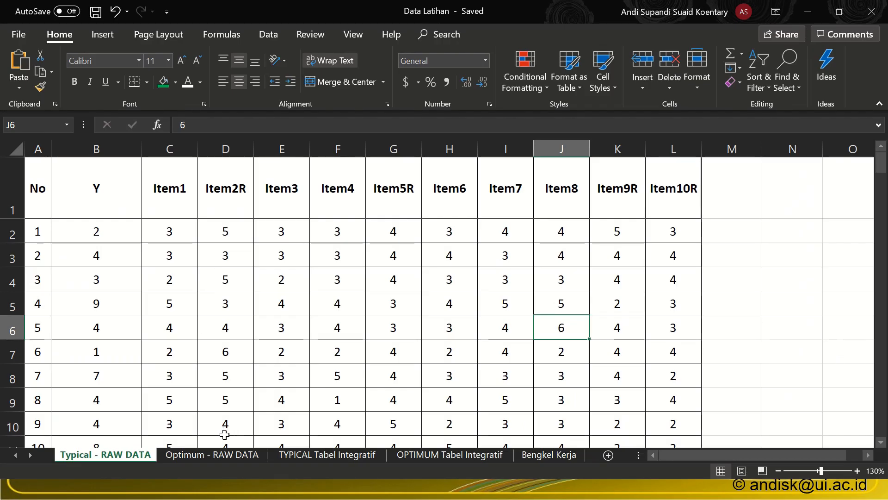
click(207, 456)
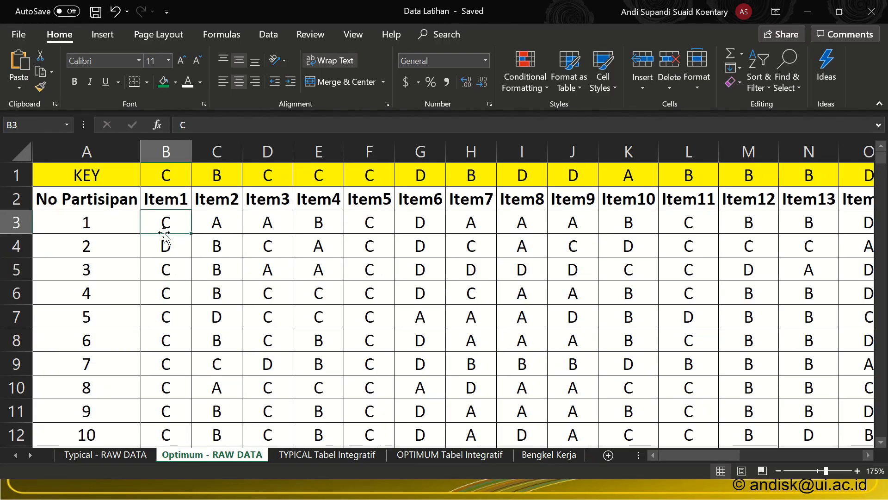
click(67, 222)
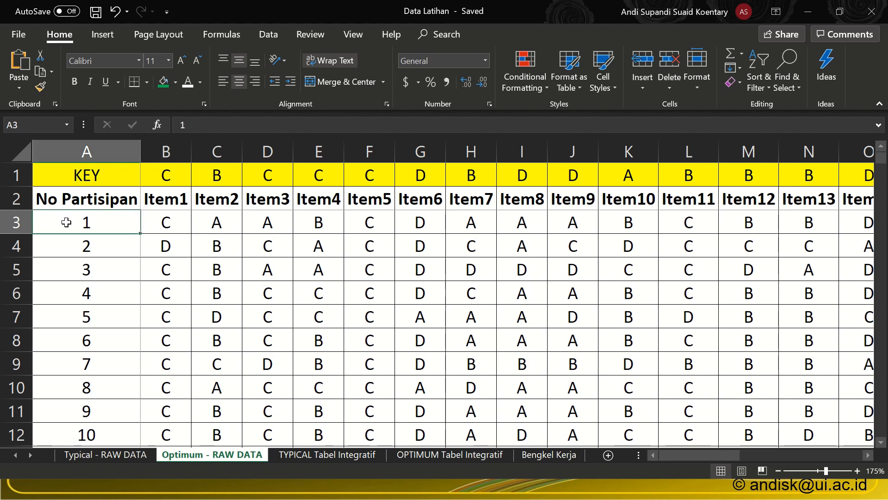
drag(67, 222, 723, 307)
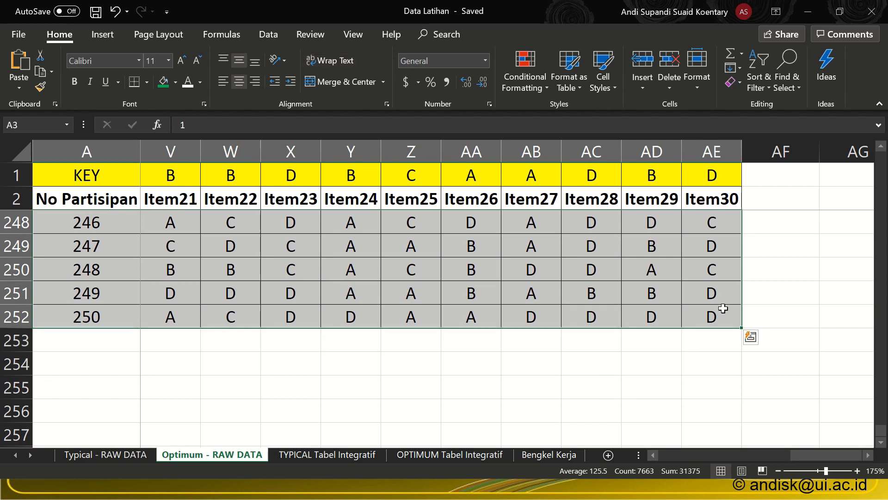
key(ctrl+c)
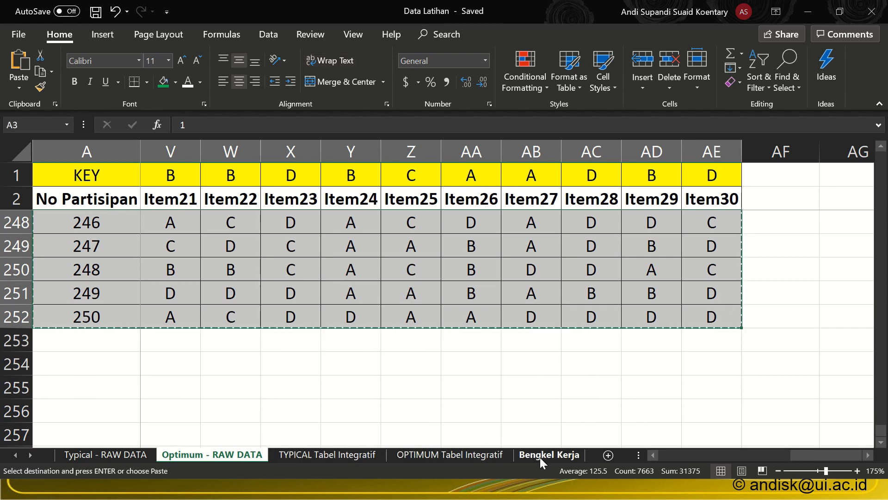
Step: Switch to IBM SPSS Statistics and paste the copied answers into the empty dataset, starting at case 1 of the first variable
key(alt+Tab)
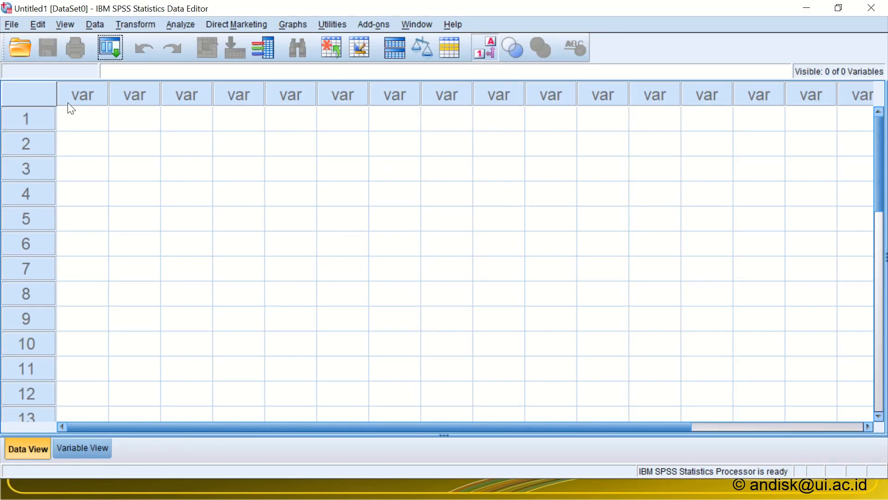
click(82, 118)
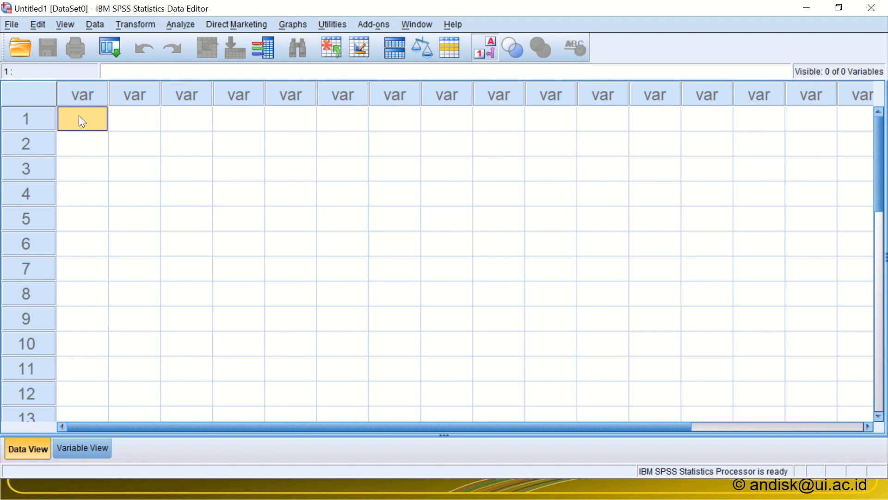
key(ctrl+v)
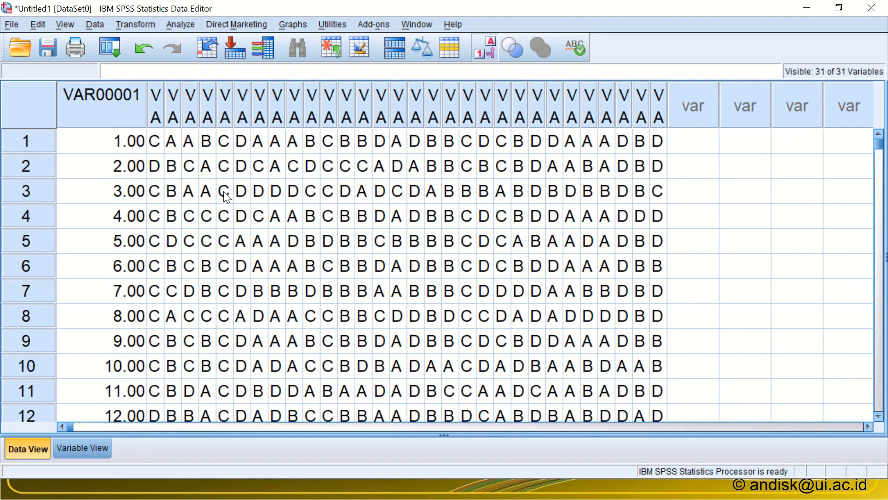
click(94, 109)
click(157, 104)
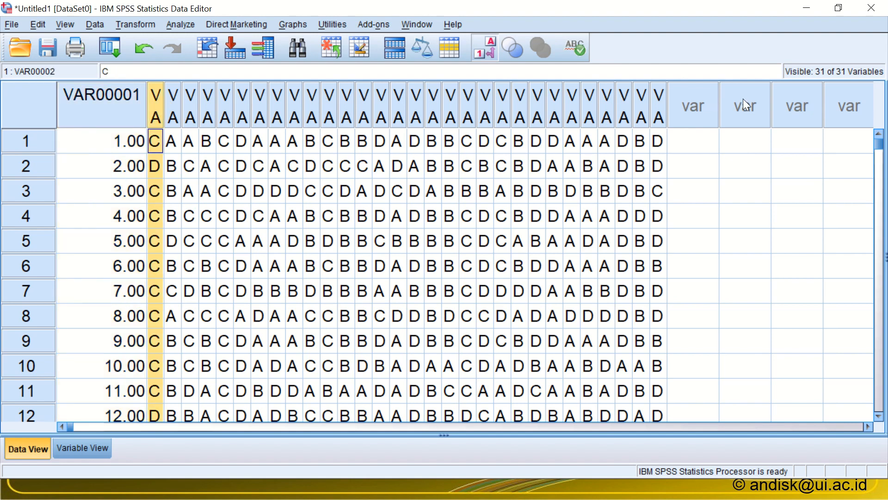
click(658, 101)
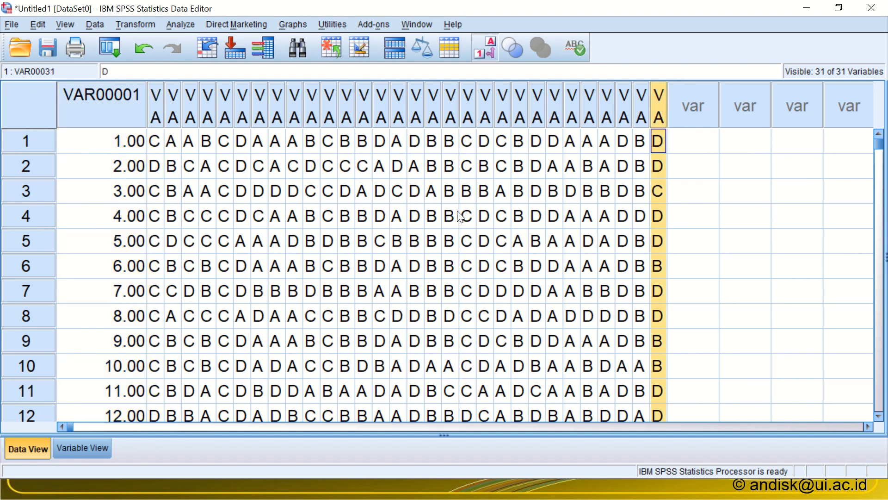
Step: Rename the first SPSS variable as Partisipan and set its decimals to 0
click(70, 444)
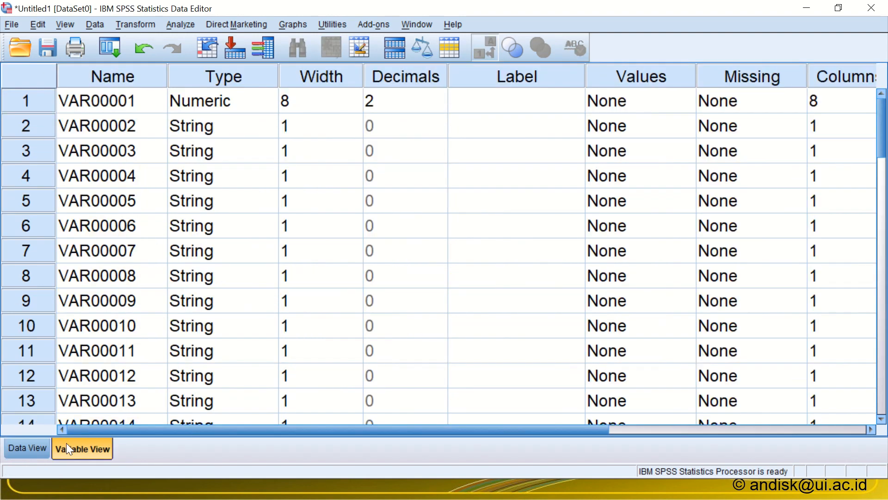
click(140, 105)
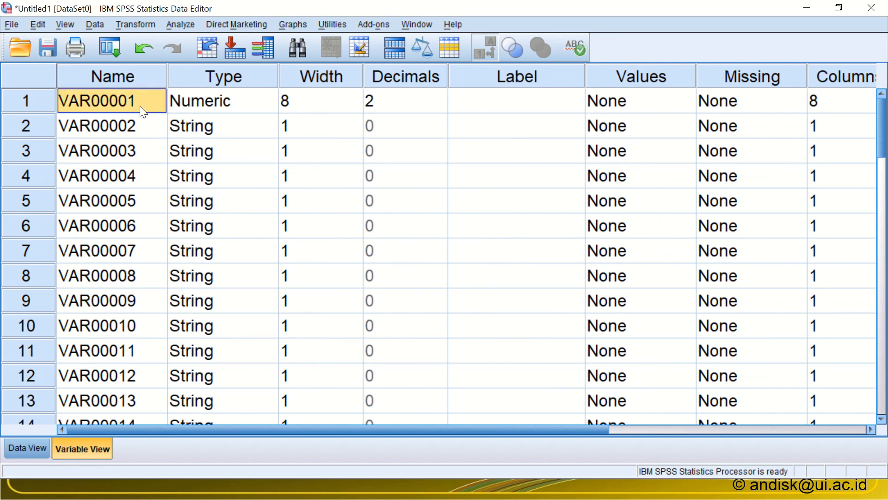
text(Partisipan)
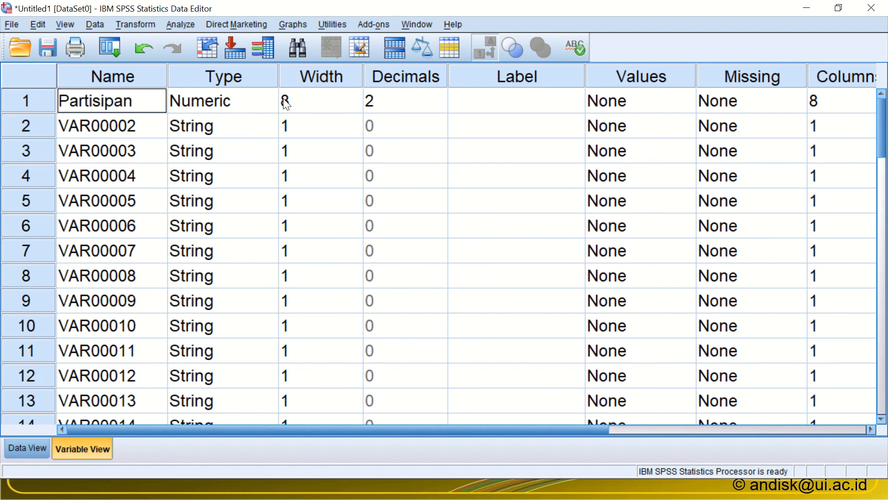
double_click(441, 109)
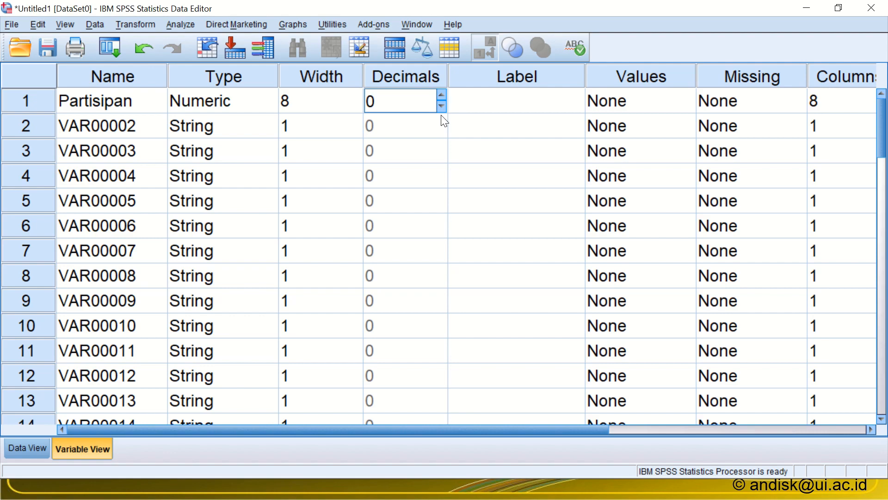
Step: Switch to Excel and enter Item1 in cell A1 of the Bengkel Kerja sheet
key(alt+Tab)
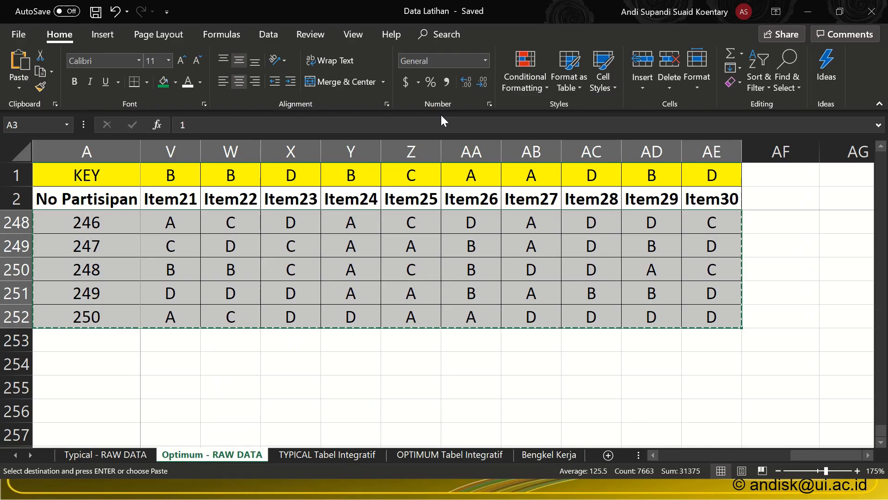
click(543, 454)
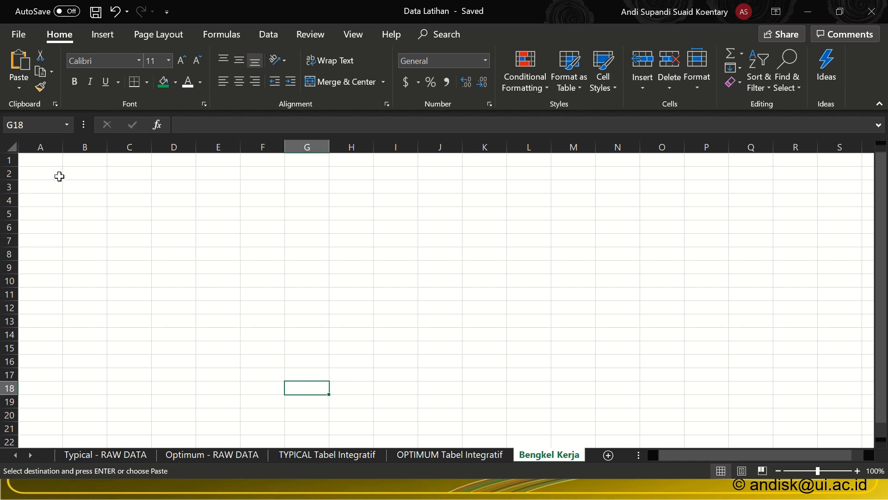
click(45, 158)
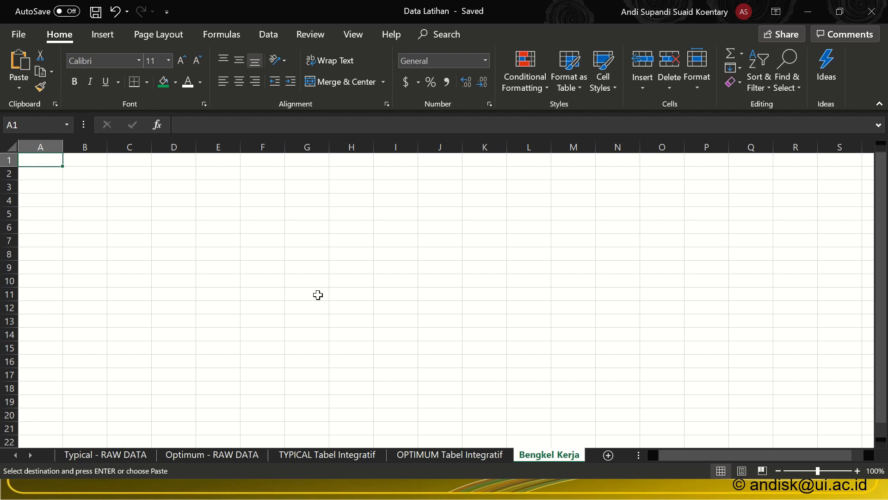
text(I)
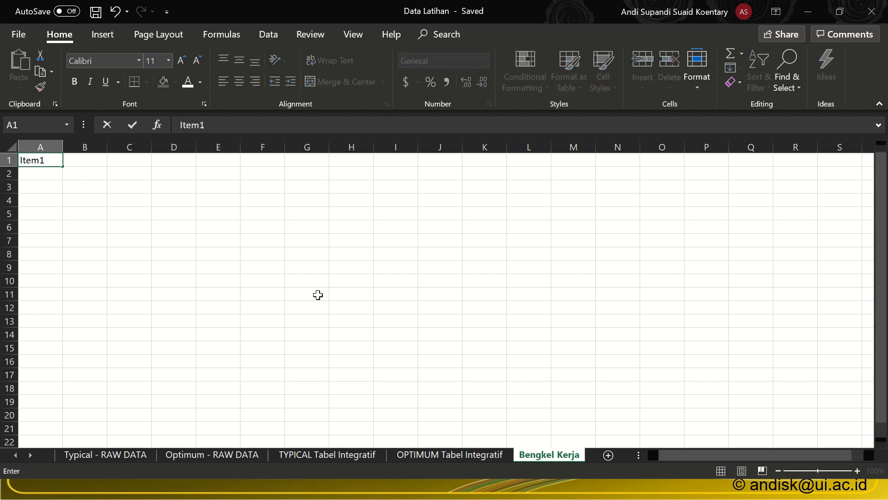
text(tem1)
click(147, 228)
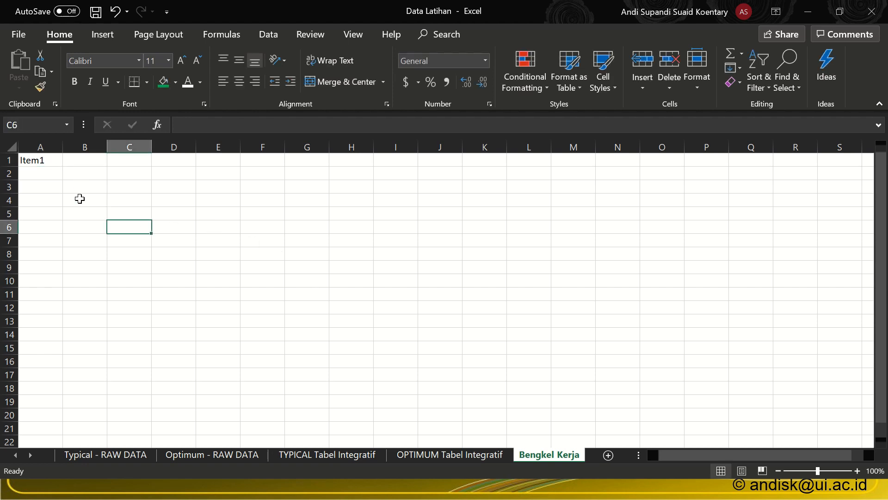
Step: Fill the item names down column A from Item1 in A1 to Item30 in A30
click(37, 166)
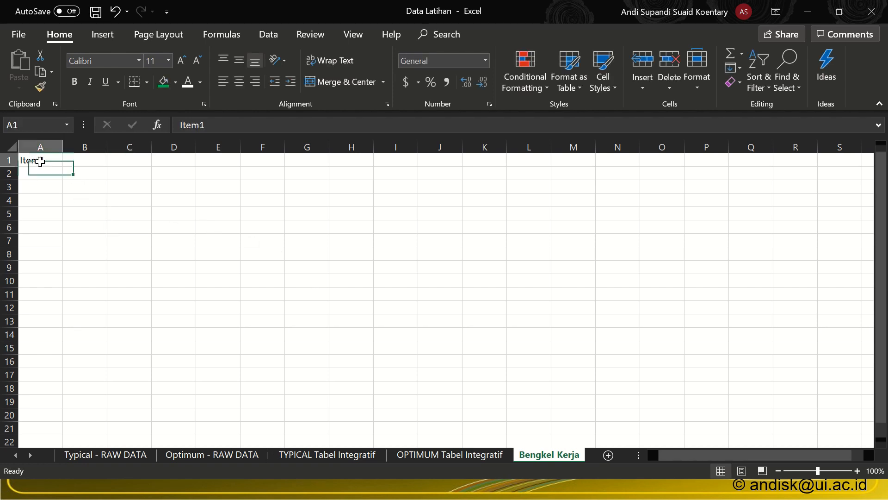
ctrl+scroll(86, 202, up, 5)
ctrl+scroll(87, 204, up, 4)
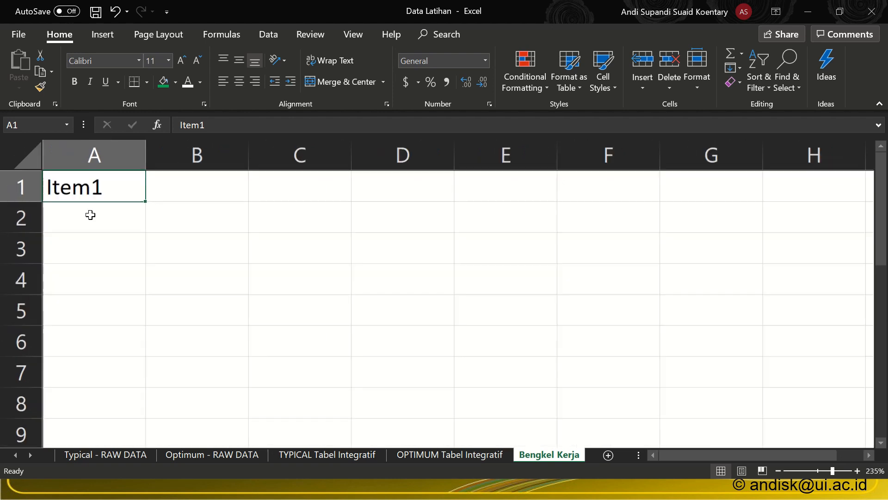
click(165, 237)
click(112, 195)
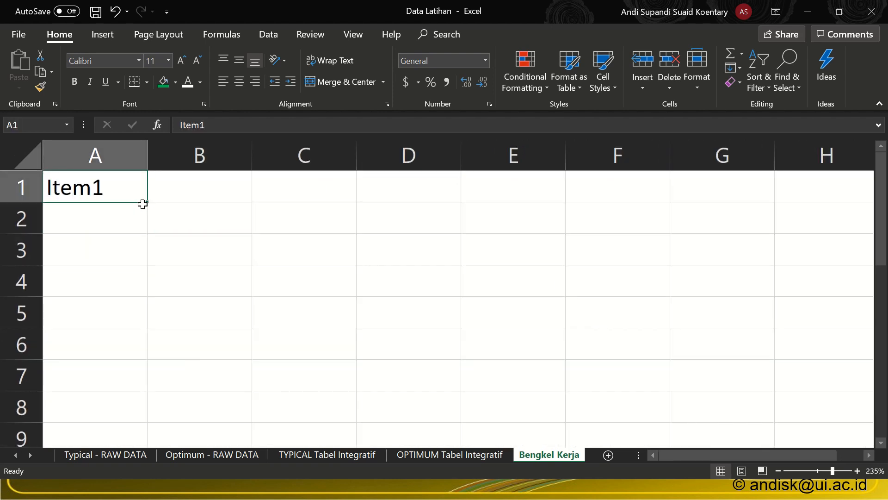
drag(145, 205, 152, 265)
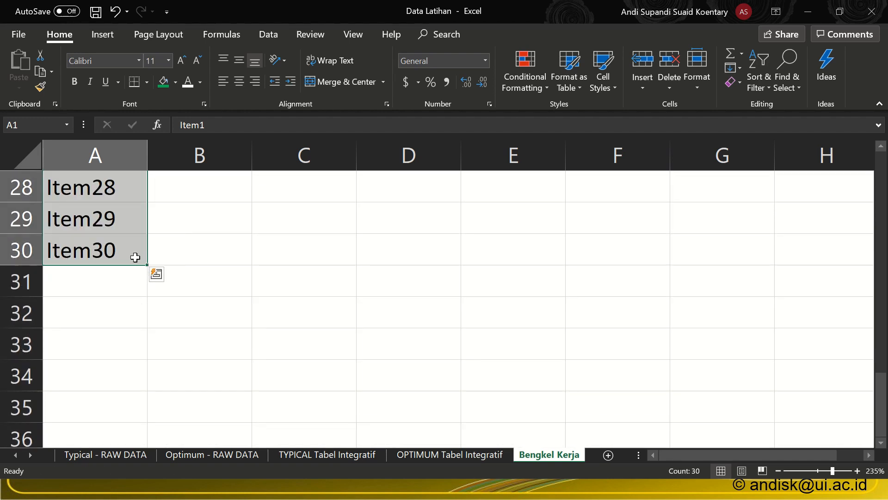
Step: Copy the item names Item1 to Item30 from Excel and paste them in SPSS as the variable names from variable 2 onward
key(ctrl+c)
key(alt+Tab)
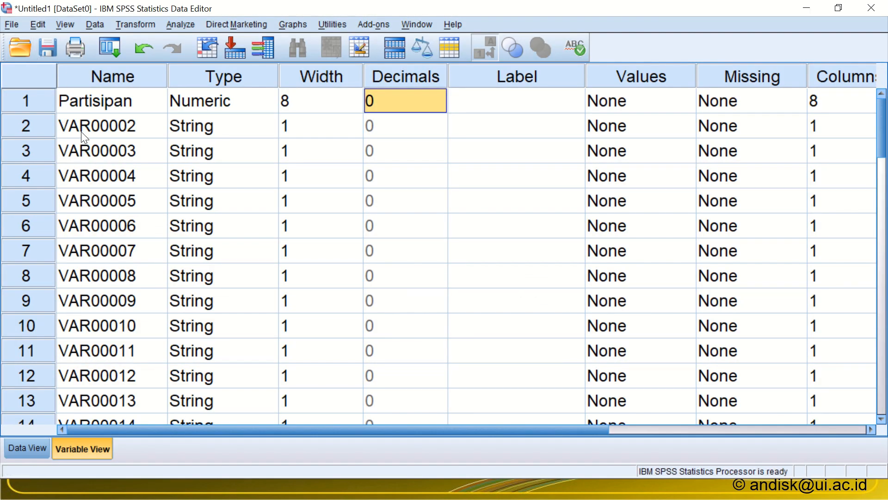
click(83, 129)
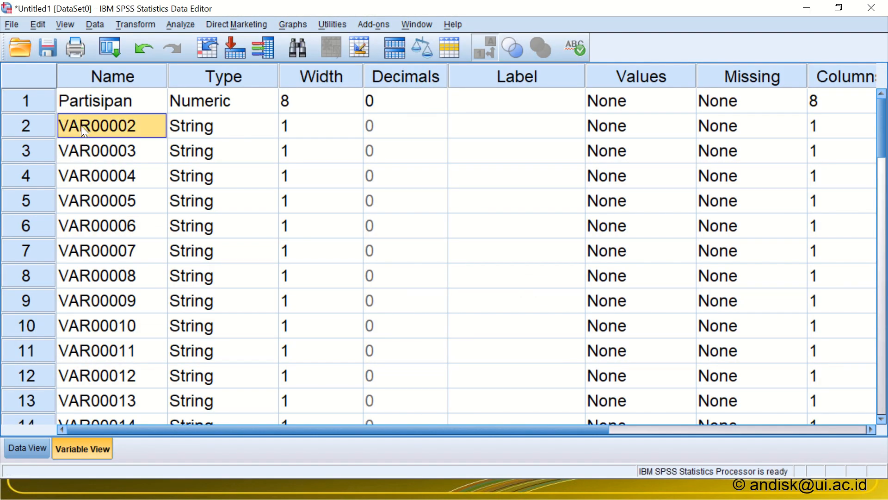
key(ctrl+v)
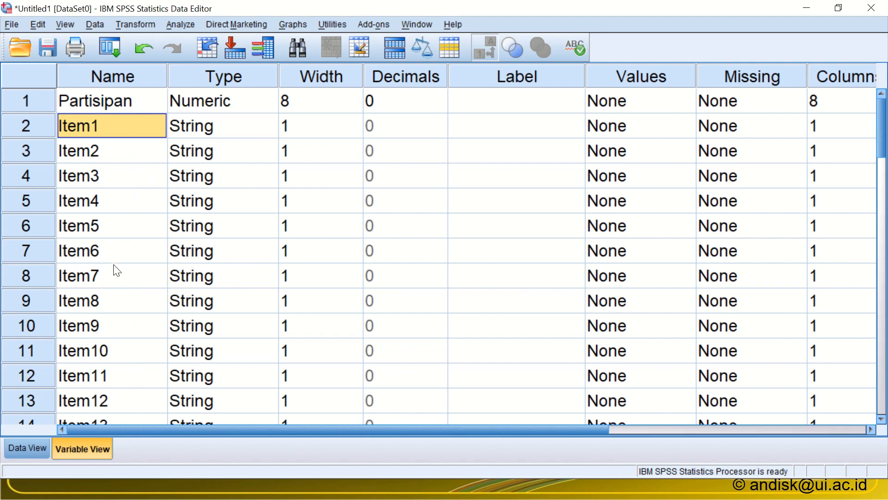
scroll(116, 270, down, 7)
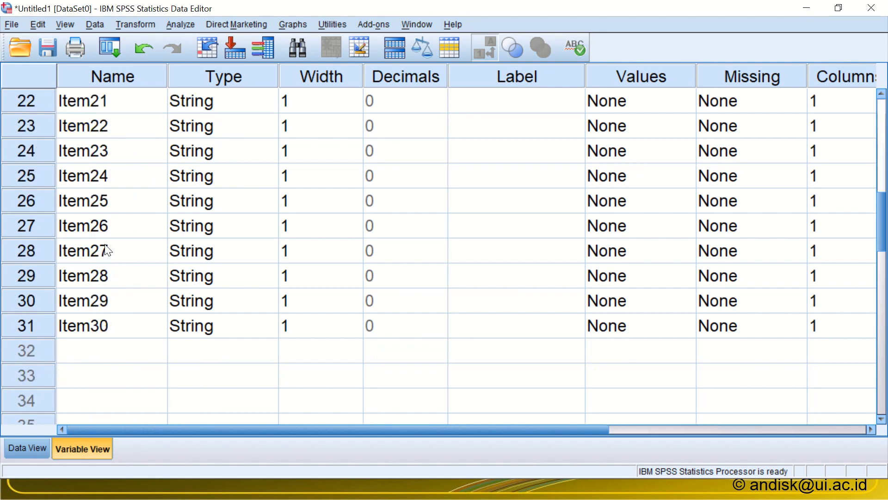
scroll(109, 249, up, 7)
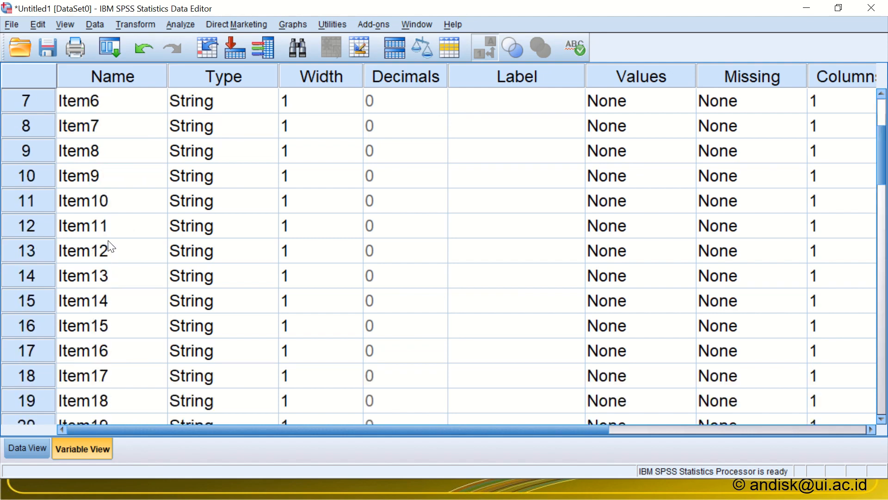
Step: Show the SPSS data and widen the item columns together so their full names fit in the headers
click(33, 446)
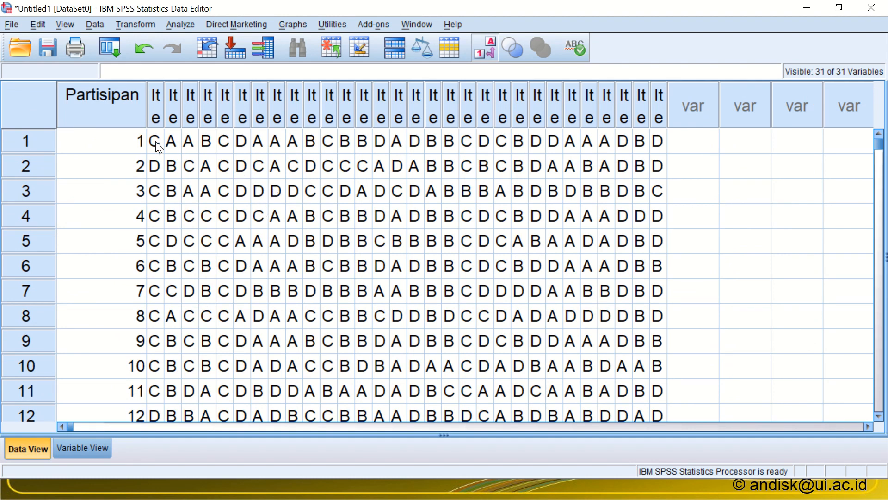
drag(158, 91, 712, 118)
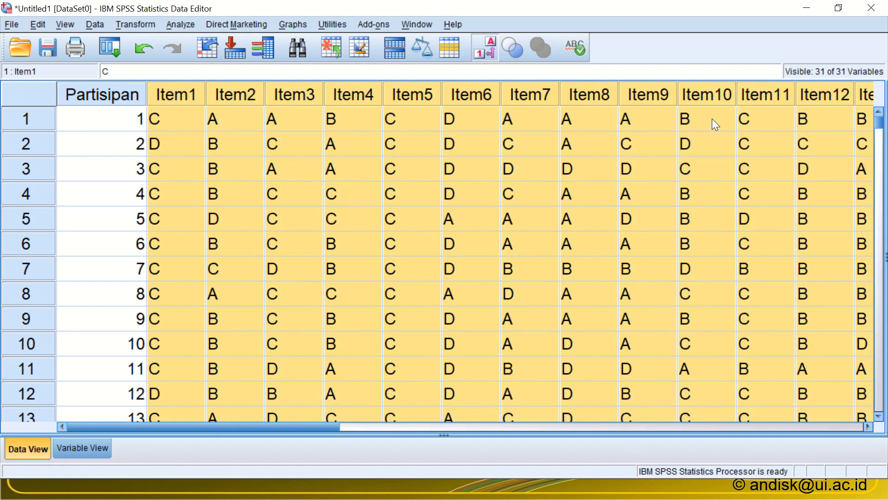
click(165, 121)
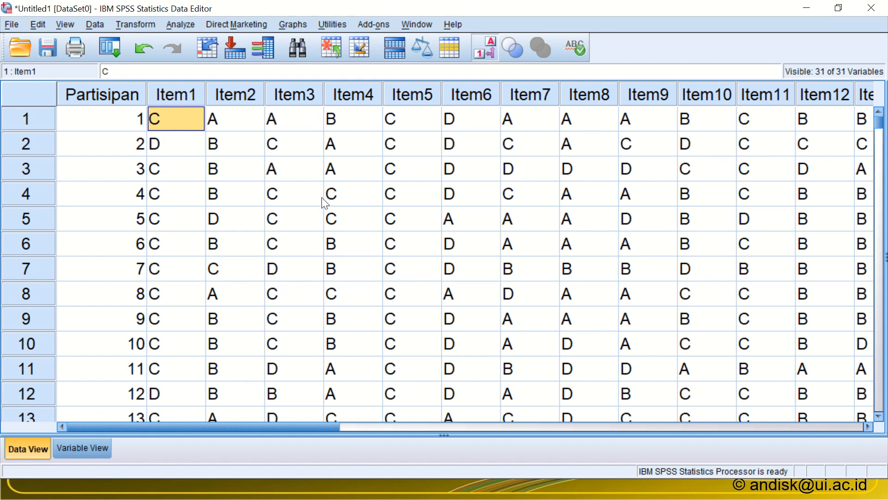
Step: Switch to Excel and copy the answer key and item names in B1:AE2 of the Optimum - RAW DATA sheet
key(alt+Tab)
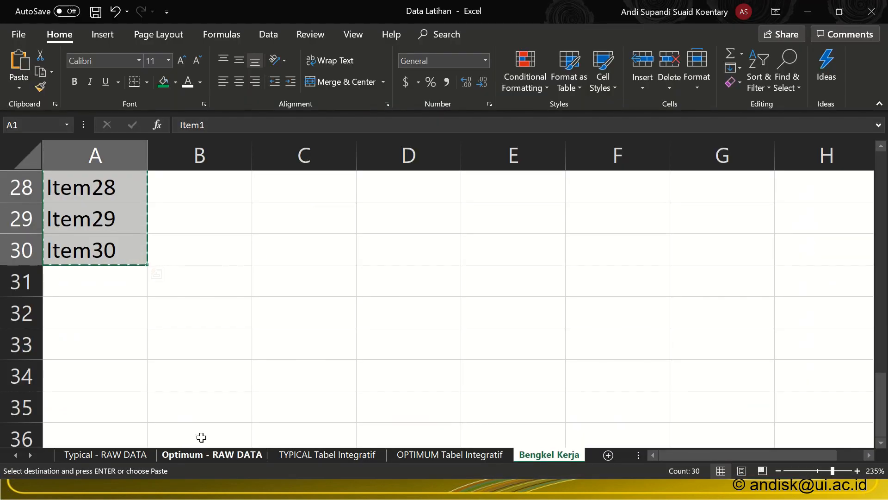
click(245, 456)
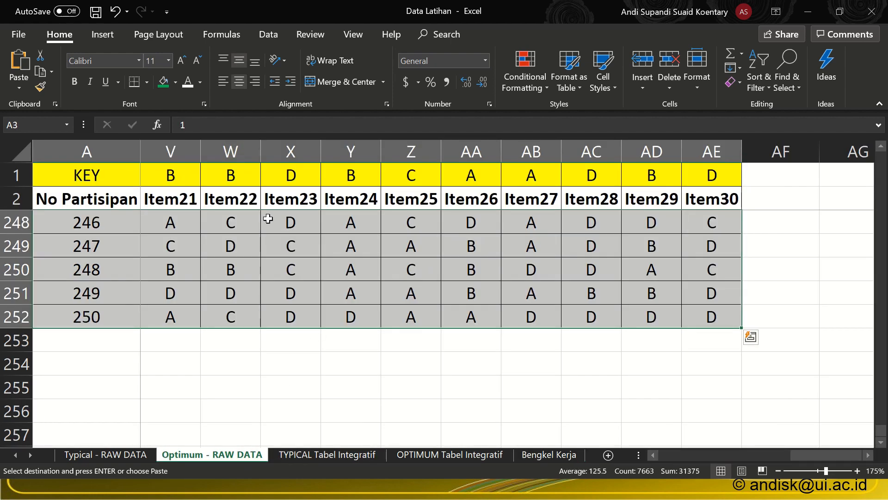
click(96, 175)
click(187, 174)
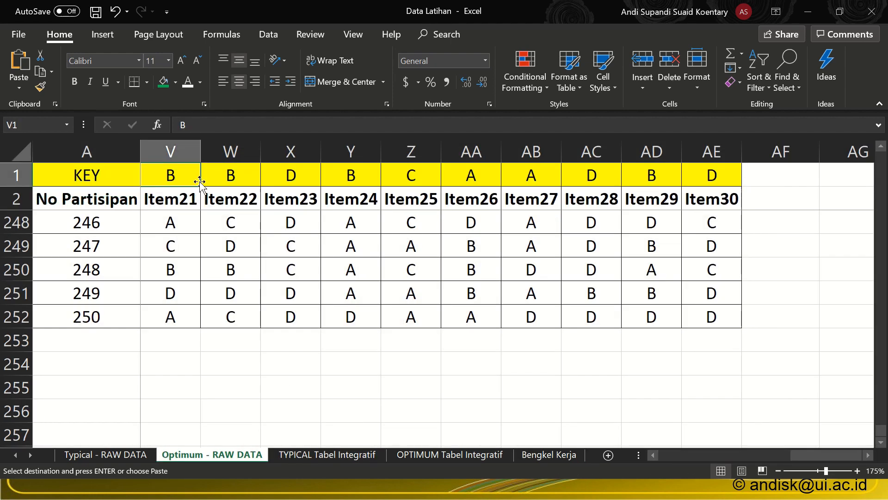
scroll(199, 182, up, 4)
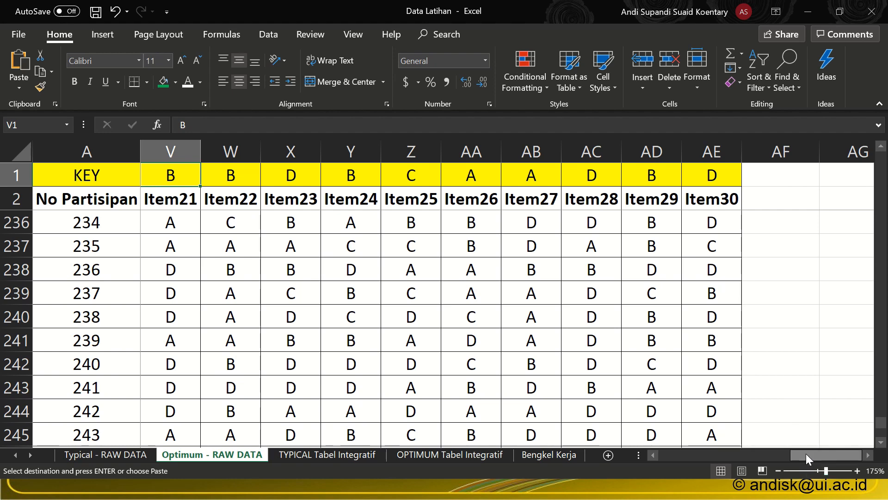
drag(806, 458, 661, 460)
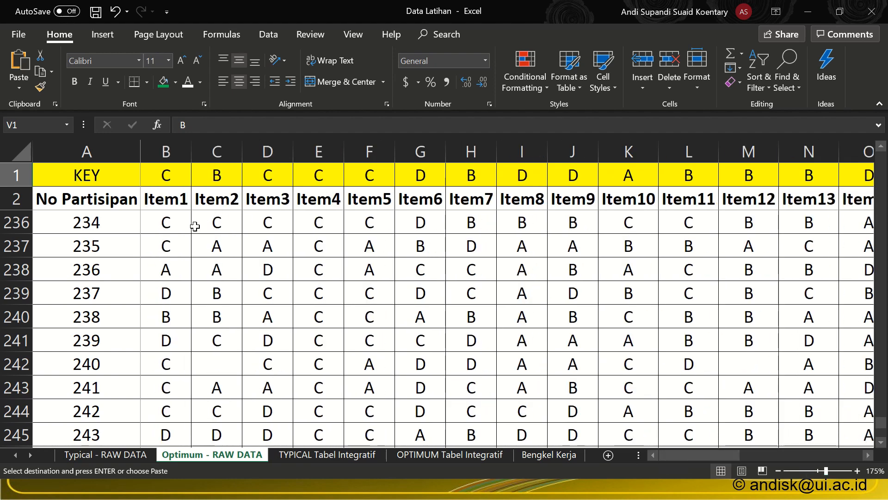
click(171, 222)
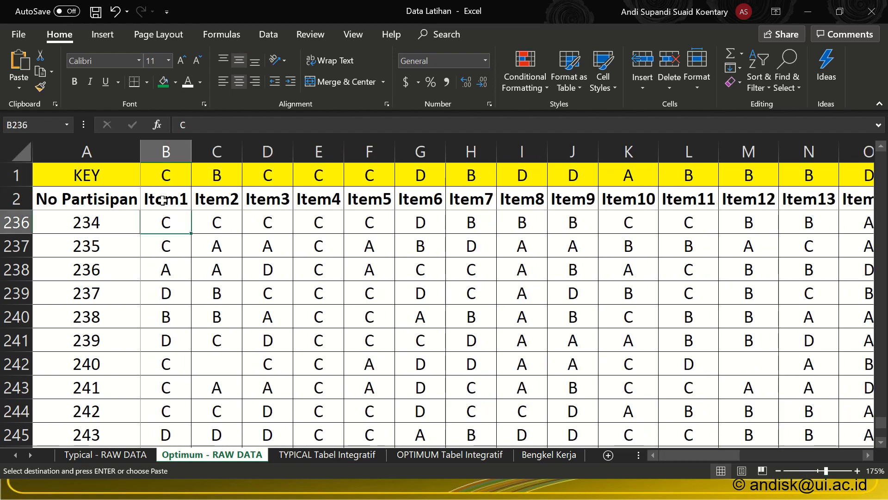
click(166, 175)
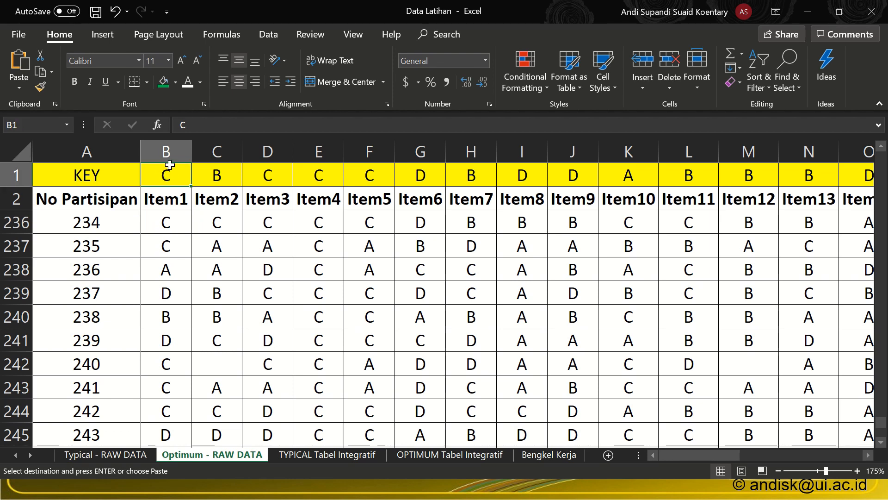
drag(168, 171, 713, 196)
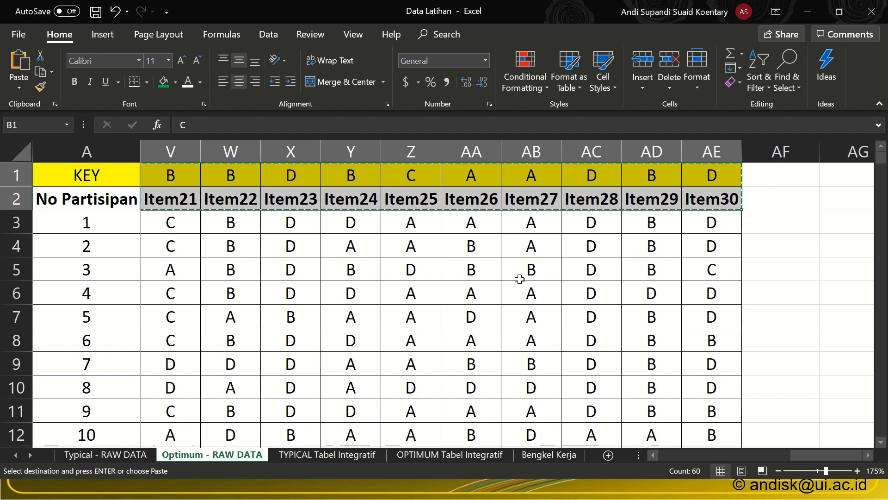
click(530, 432)
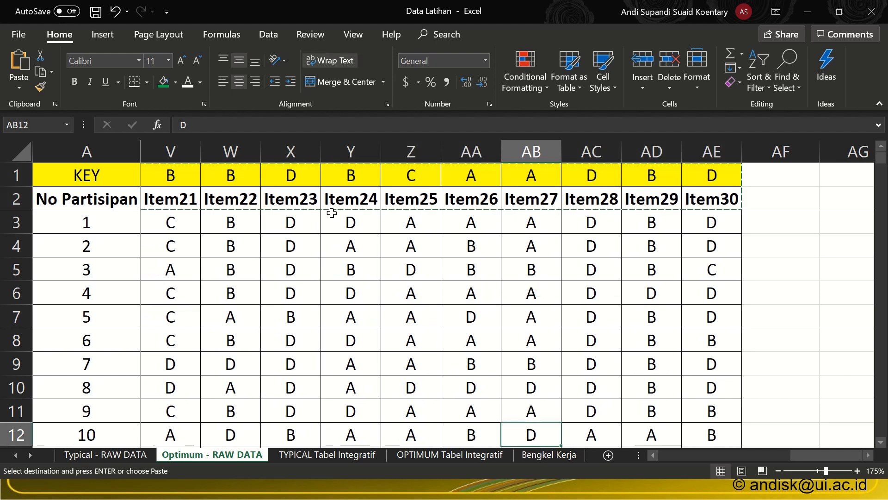
Step: Paste the copied key and item names transposed into the Bengkel Kerja sheet, starting at cell B1
click(548, 455)
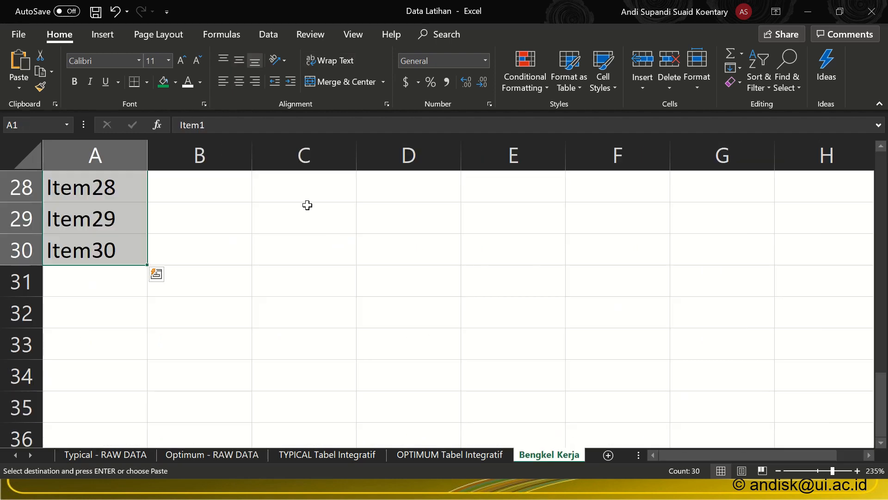
scroll(206, 234, up, 9)
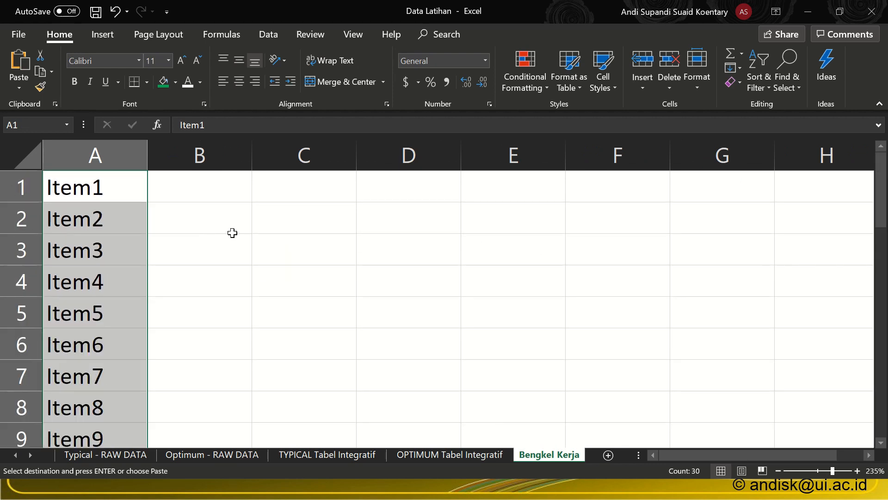
right_click(183, 188)
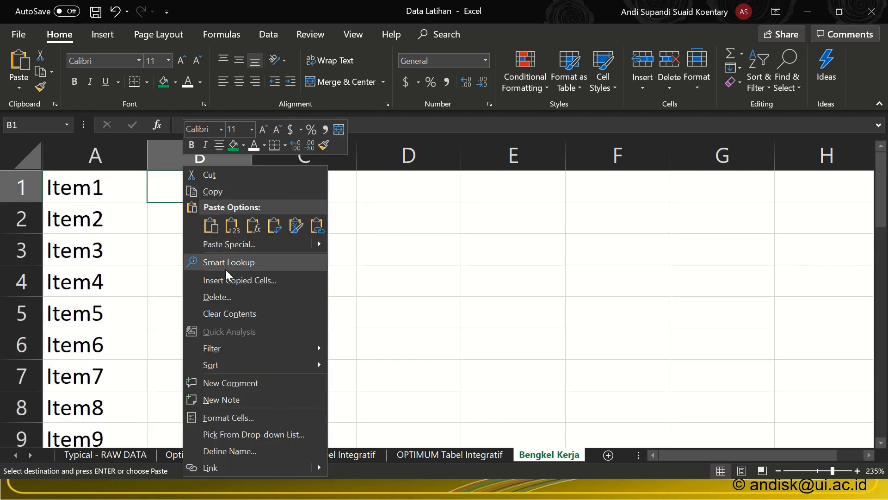
click(275, 226)
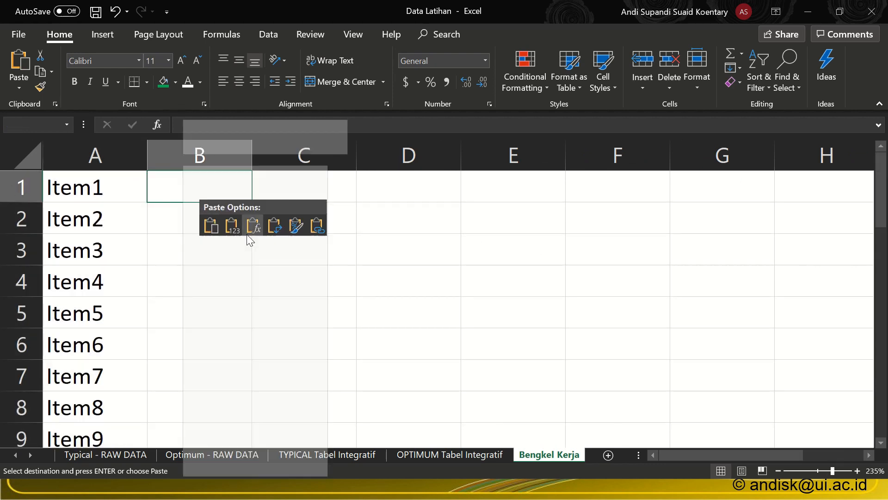
click(275, 226)
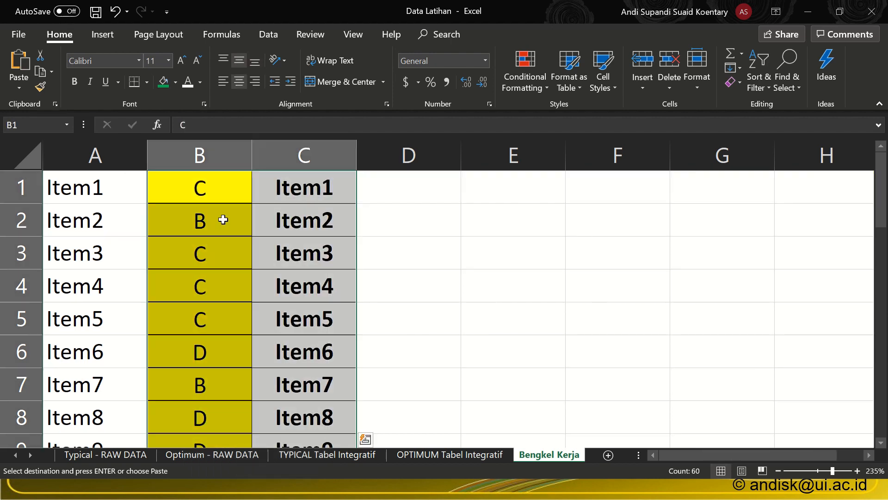
click(123, 188)
click(202, 195)
click(208, 254)
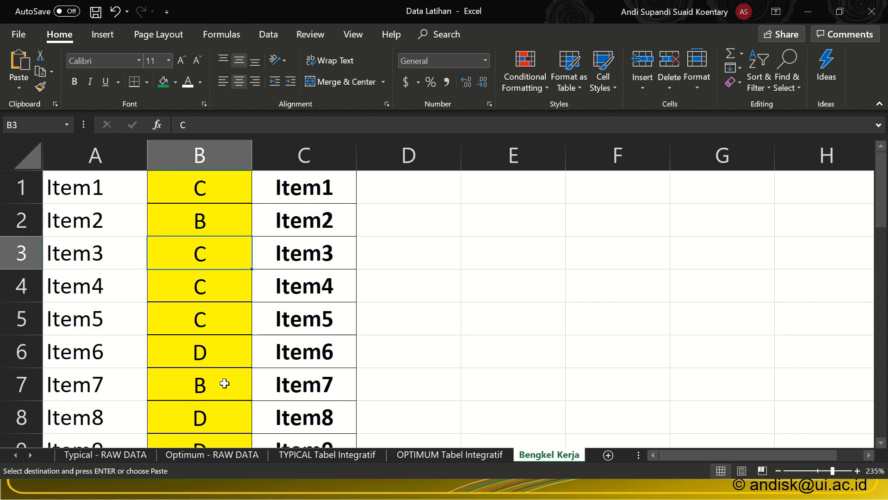
Step: Sort the Bengkel Kerja list by the cell values of Column B, in A to Z order
click(269, 35)
click(393, 69)
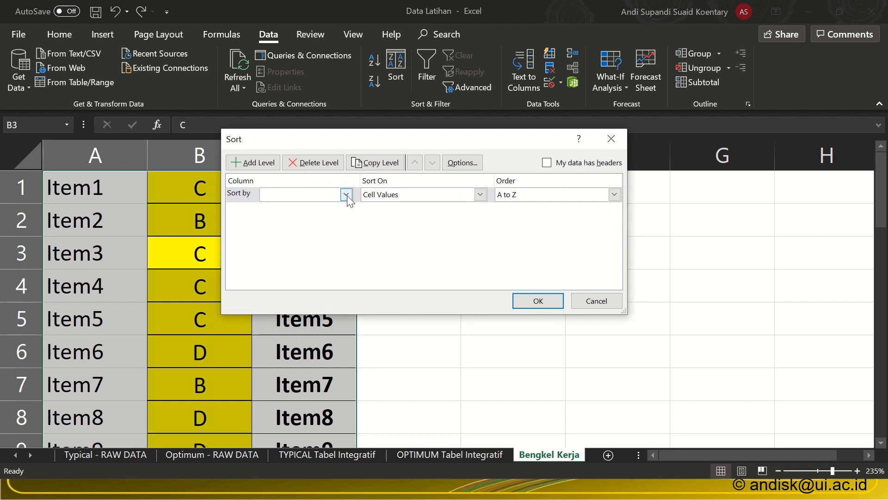
click(346, 194)
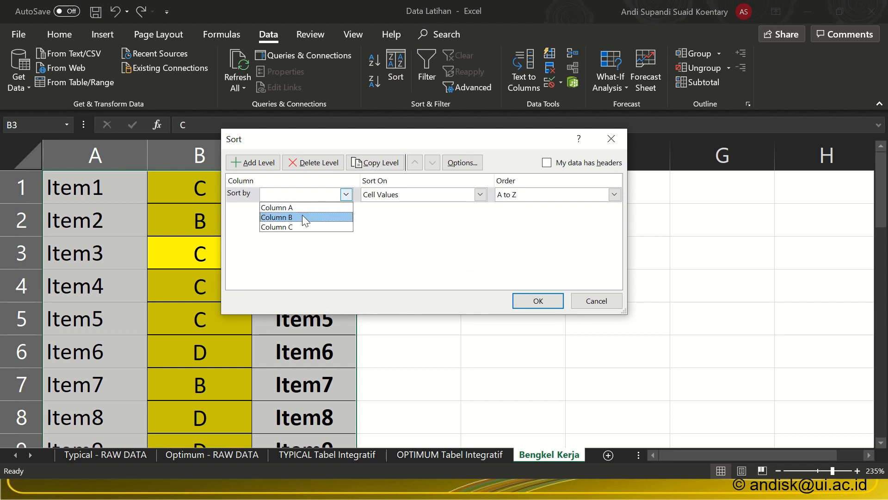
click(303, 215)
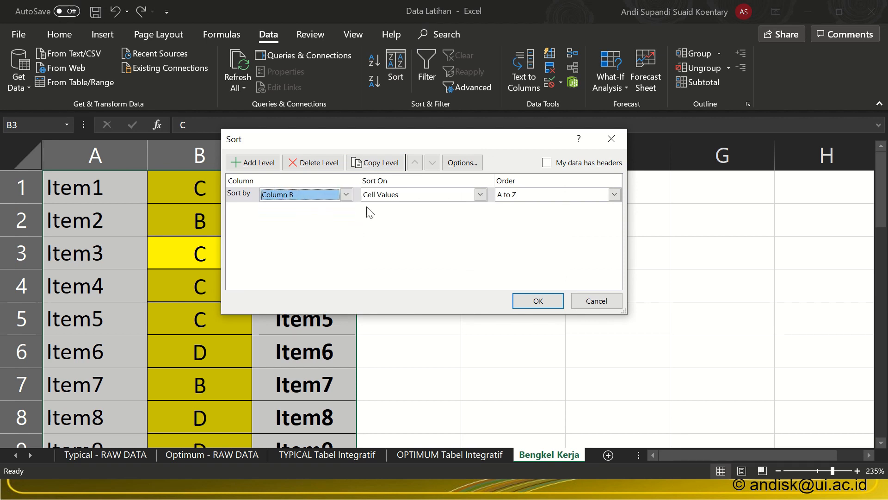
click(532, 304)
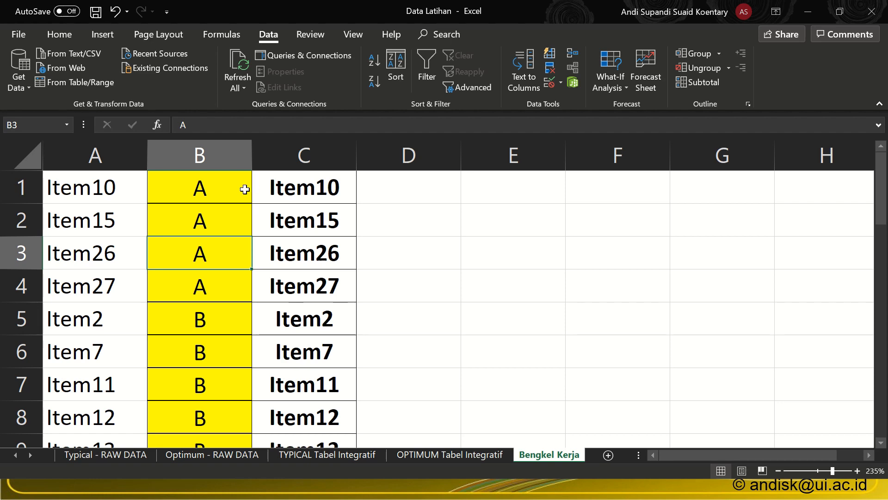
Step: Compare the sorted key list with the SPSS data, then open Recode into Same Variables in SPSS
key(alt+Tab)
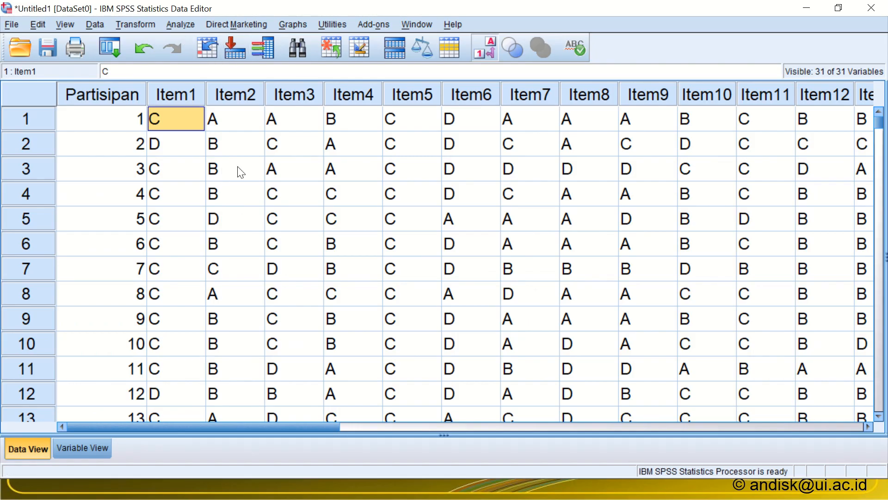
click(238, 167)
key(alt+Tab)
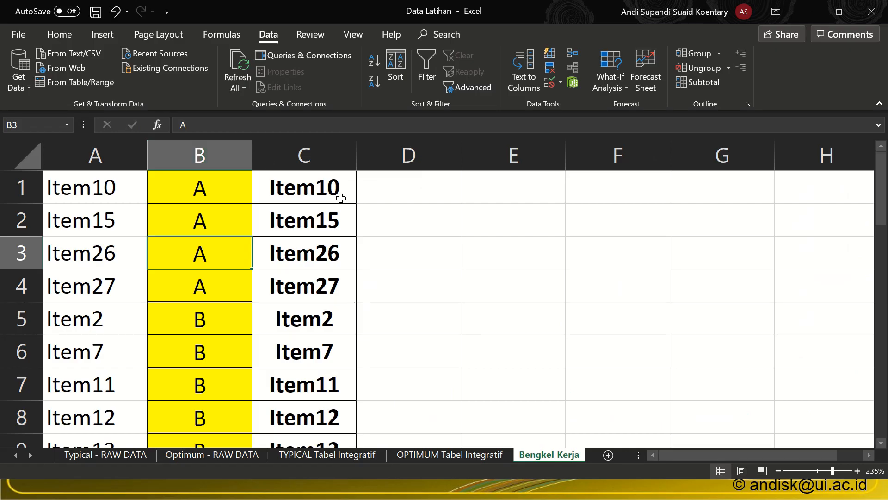
key(alt+Tab)
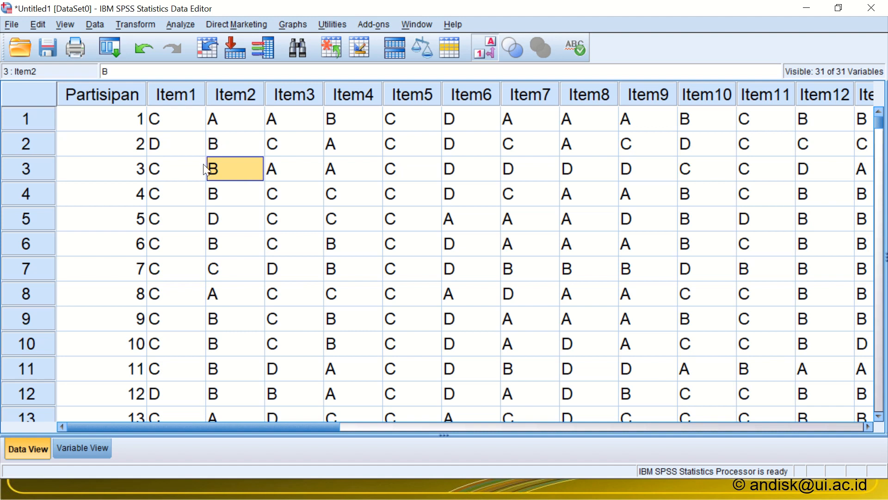
click(134, 23)
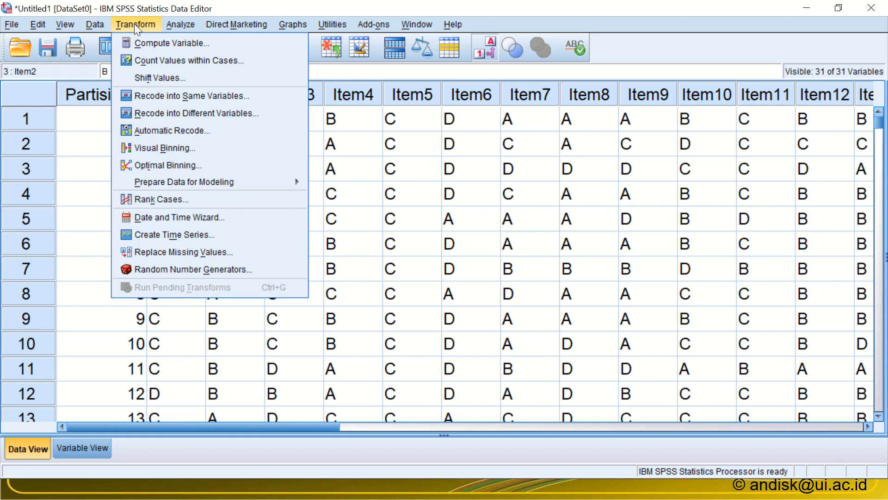
click(204, 96)
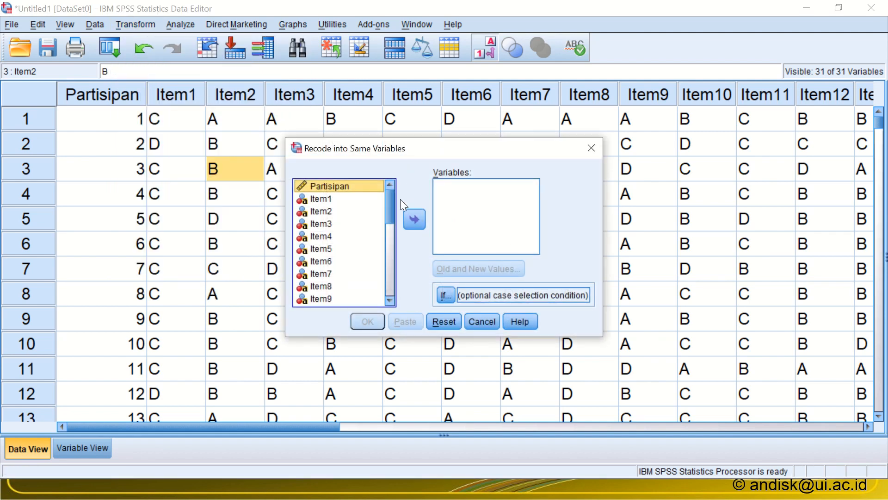
Step: Check the items keyed A in the Excel list, and add Item10 and Item15 to the variables to recode in SPSS
key(alt+Tab)
click(397, 213)
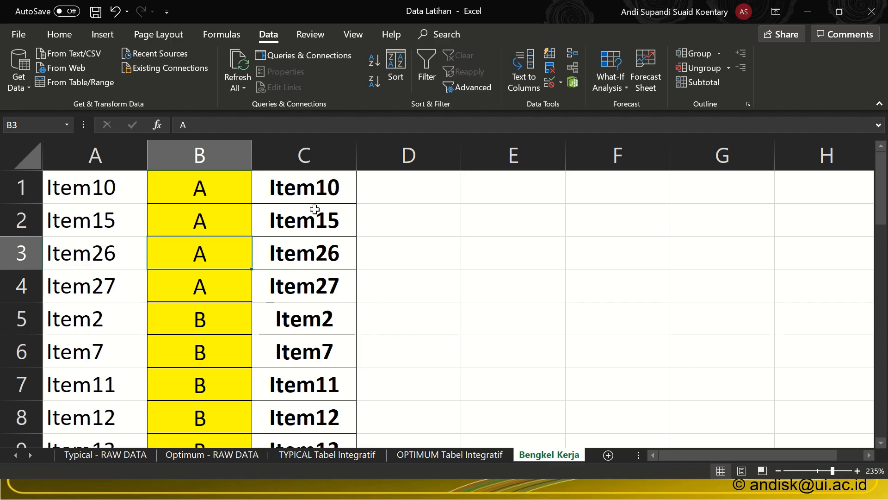
key(alt+Tab)
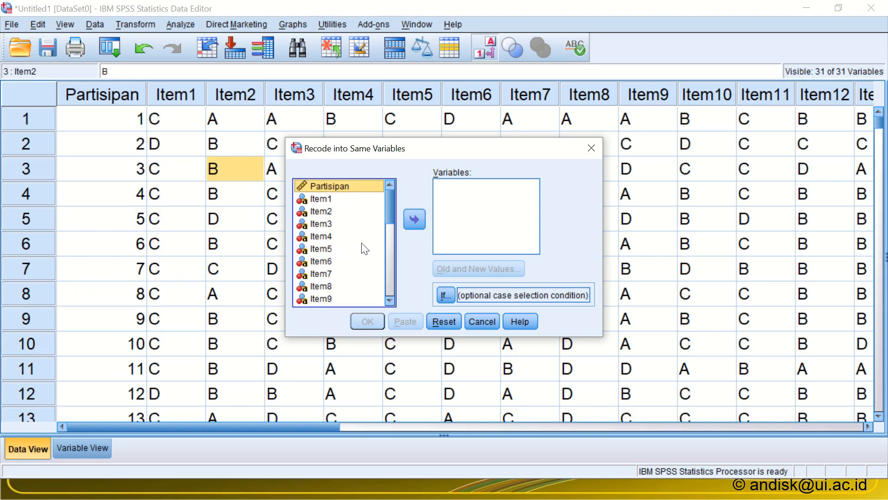
scroll(388, 300, down, 2)
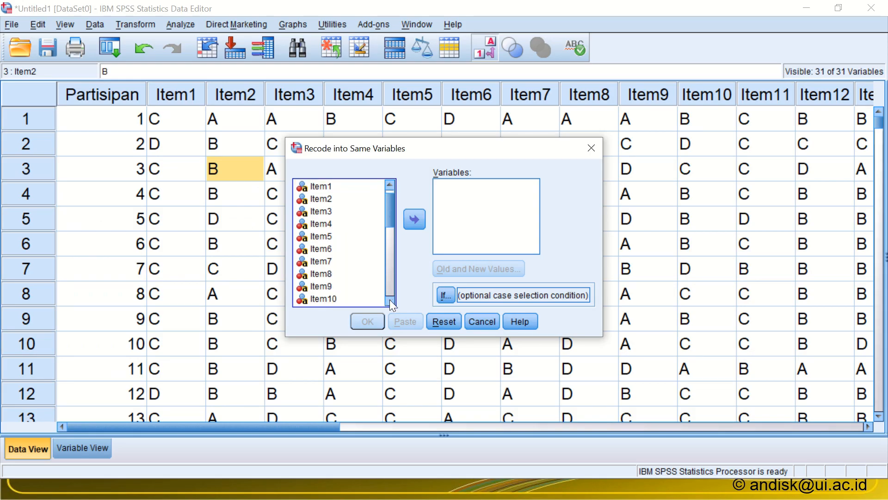
click(302, 224)
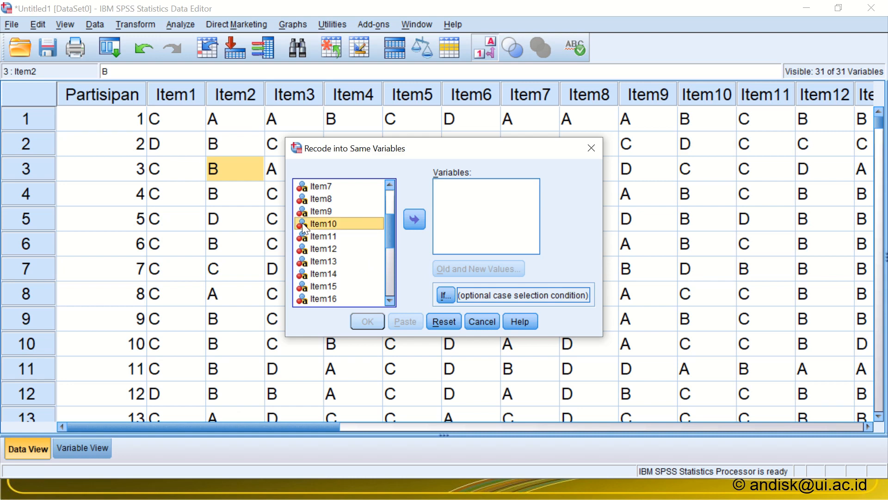
double_click(332, 226)
key(alt+Tab)
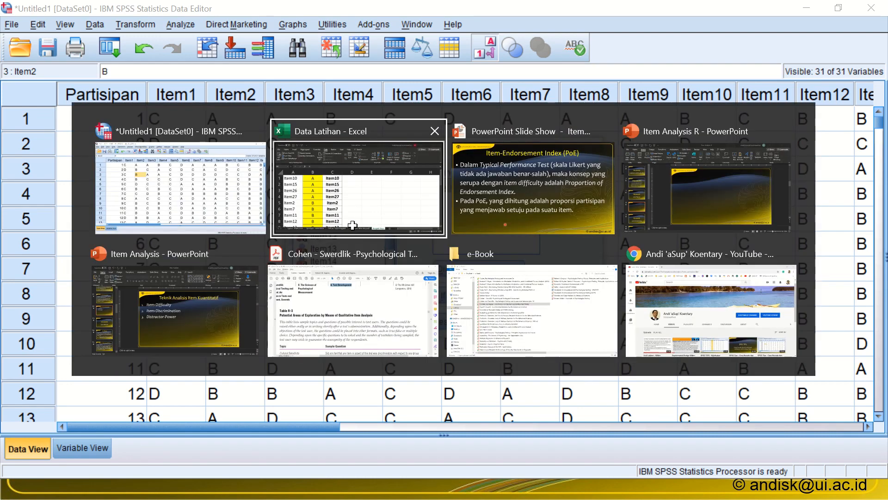
key(alt+Tab)
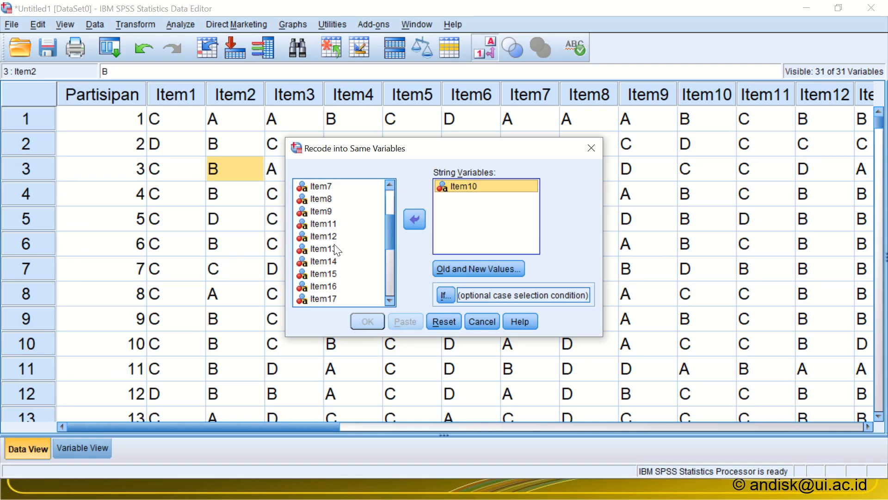
click(326, 273)
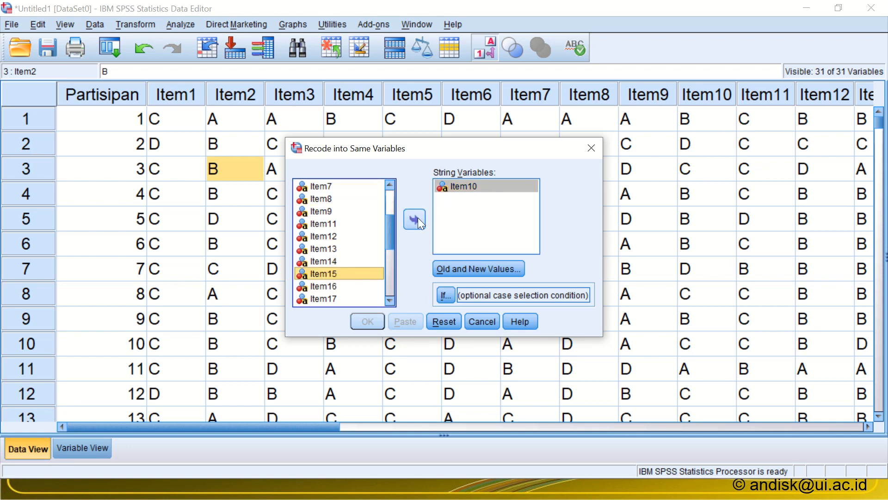
click(417, 218)
Step: Add Item26 and Item27 to the variables to recode
drag(390, 237, 385, 274)
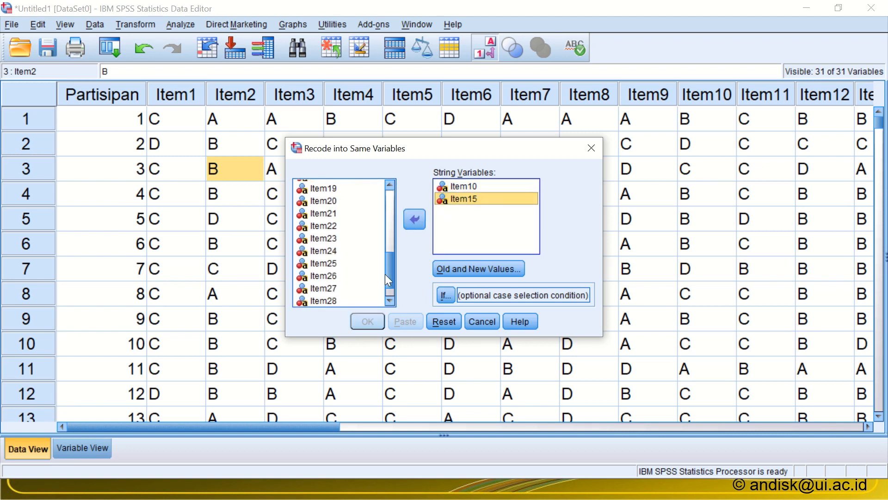
double_click(320, 274)
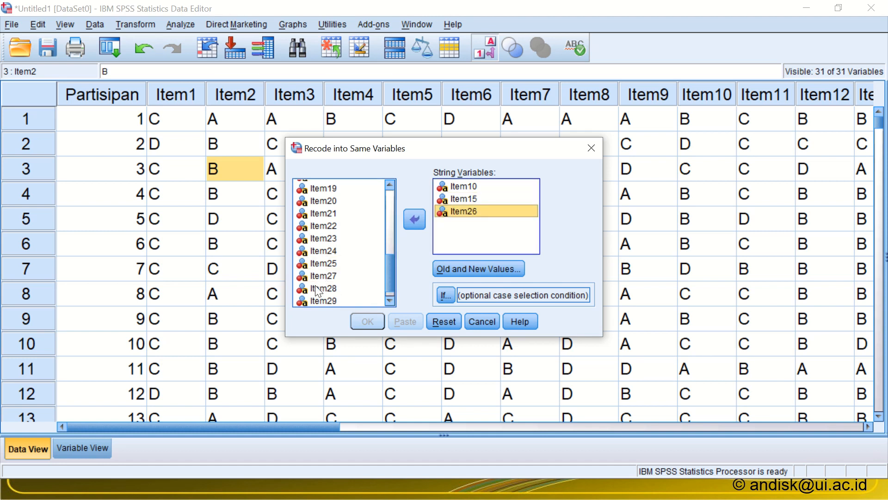
click(317, 276)
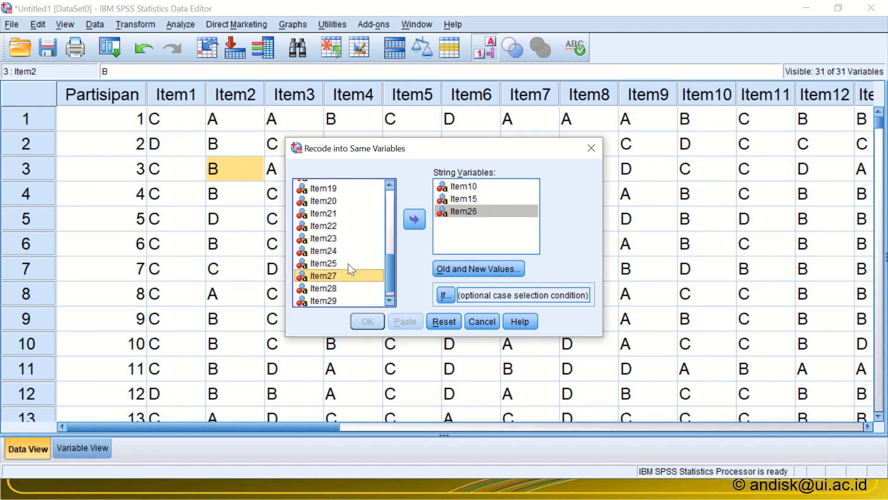
double_click(332, 273)
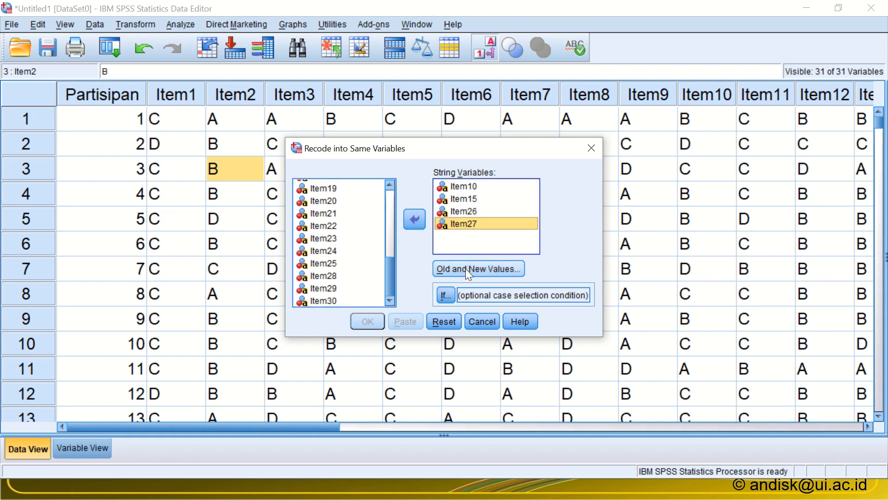
Step: Define a recode rule for the selected items that changes the old value A to 1
click(465, 269)
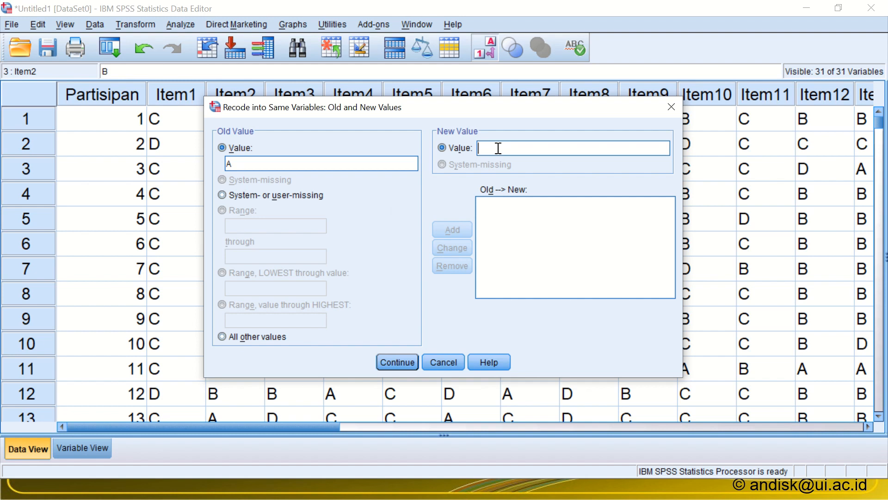
text(1)
click(451, 225)
Step: Add a rule that recodes all other values to 0, and run the recode
click(227, 341)
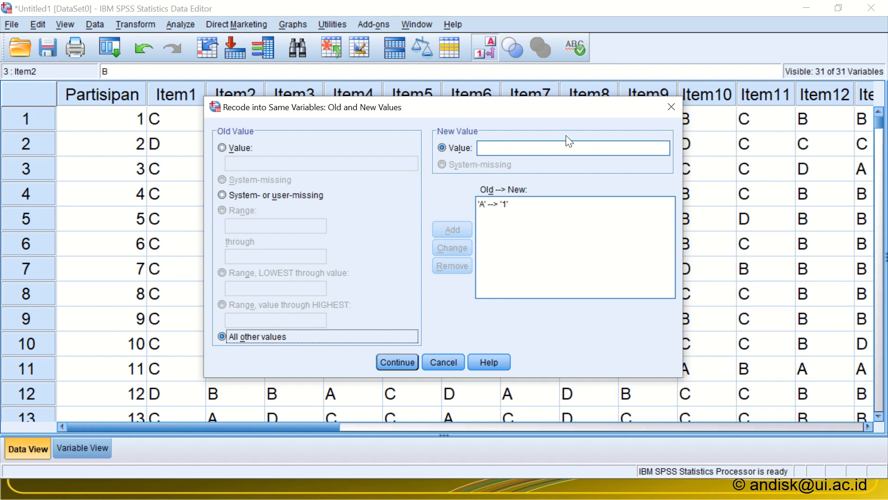
click(560, 145)
text(0)
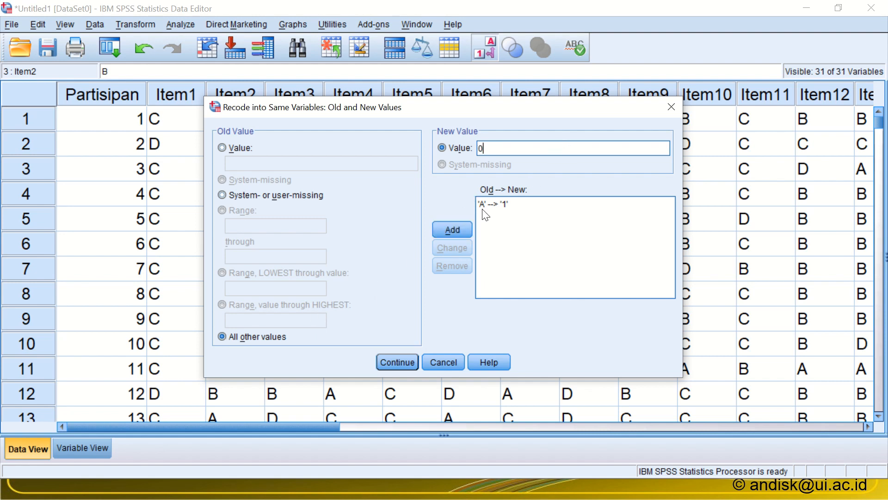
click(451, 230)
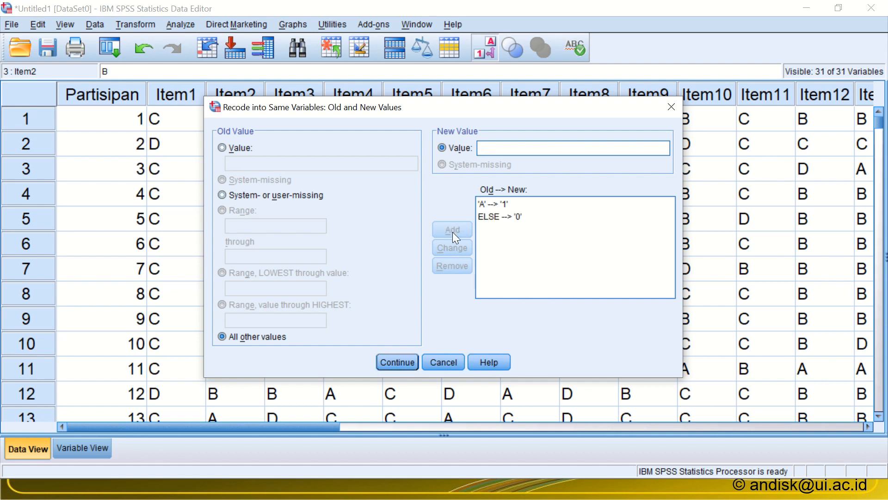
click(396, 363)
click(365, 323)
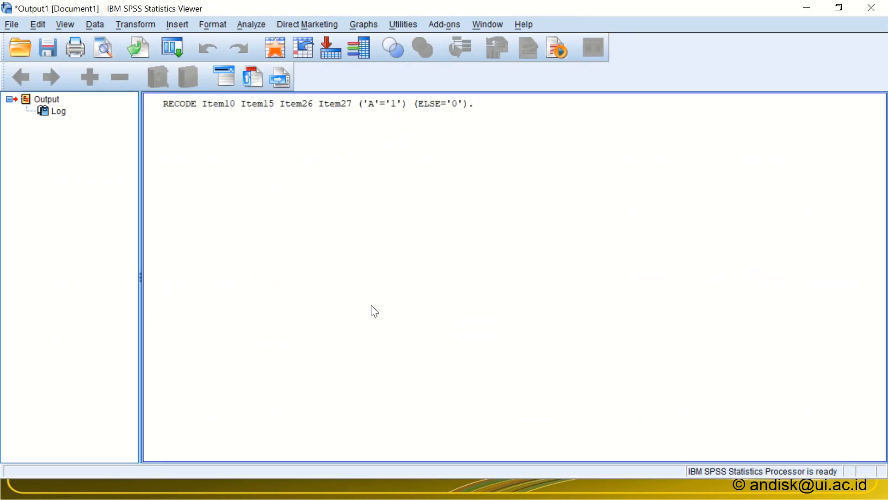
Step: Return to the SPSS data and inspect the recoded values of Item10, Item15, Item26 and Item27
key(alt+Tab)
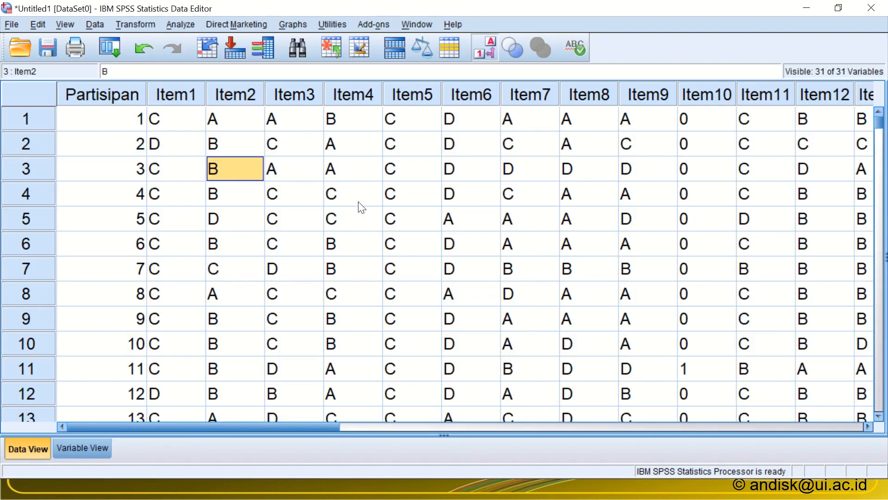
click(714, 98)
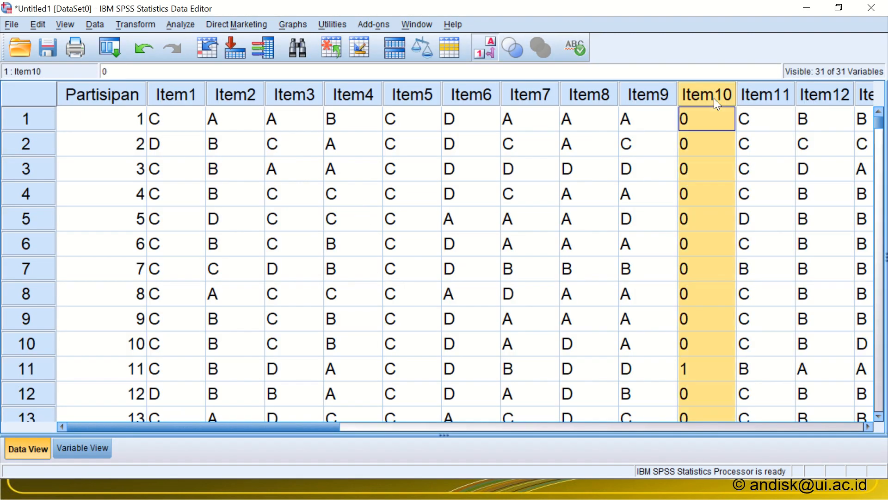
click(867, 426)
click(867, 427)
click(867, 427)
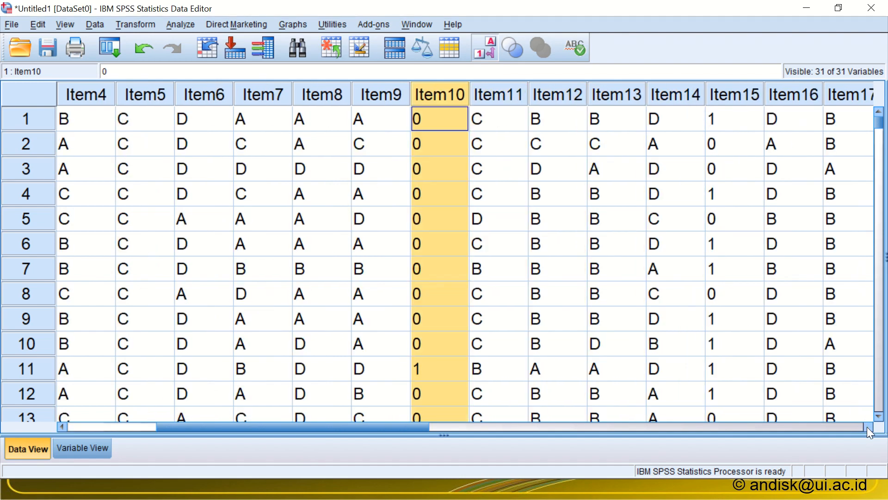
click(717, 97)
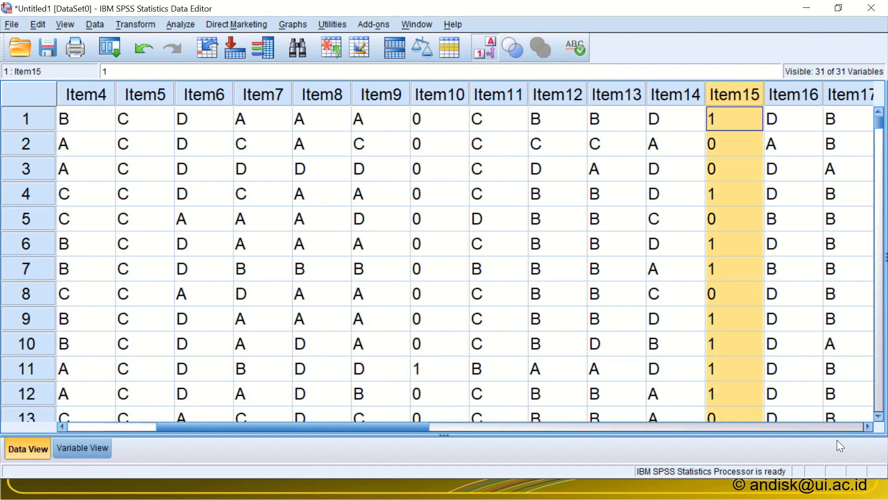
drag(868, 426, 868, 426)
click(441, 99)
click(499, 91)
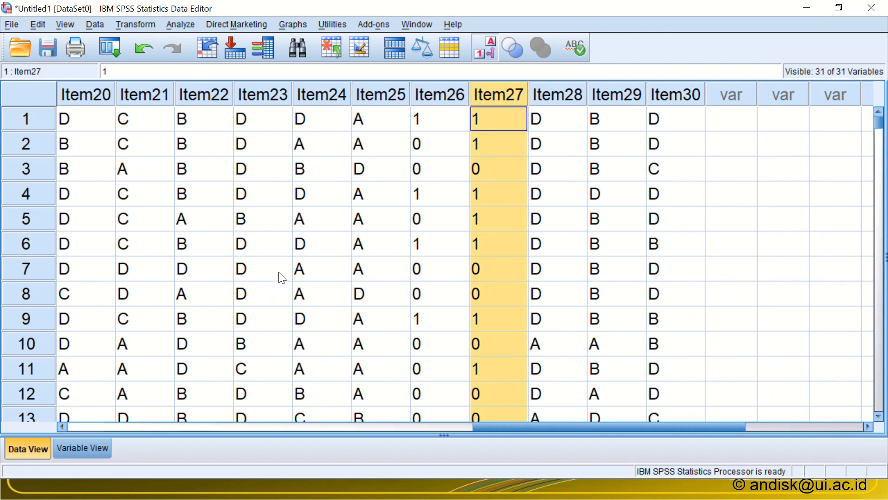
Step: Switch to Excel's Bengkel Kerja list, reduce the zoom to 200%, and collapse the ribbon with Show Tabs
key(alt+Tab)
key(Tab)
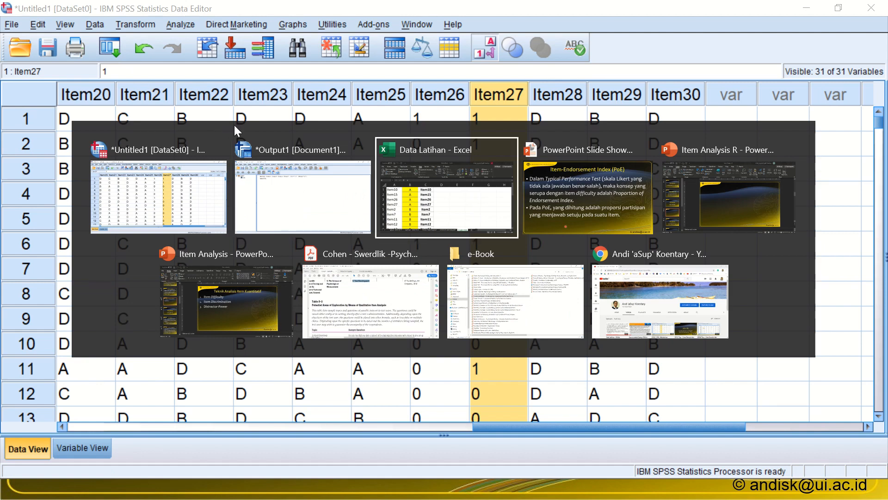
scroll(291, 255, down, 2)
scroll(290, 256, down, 2)
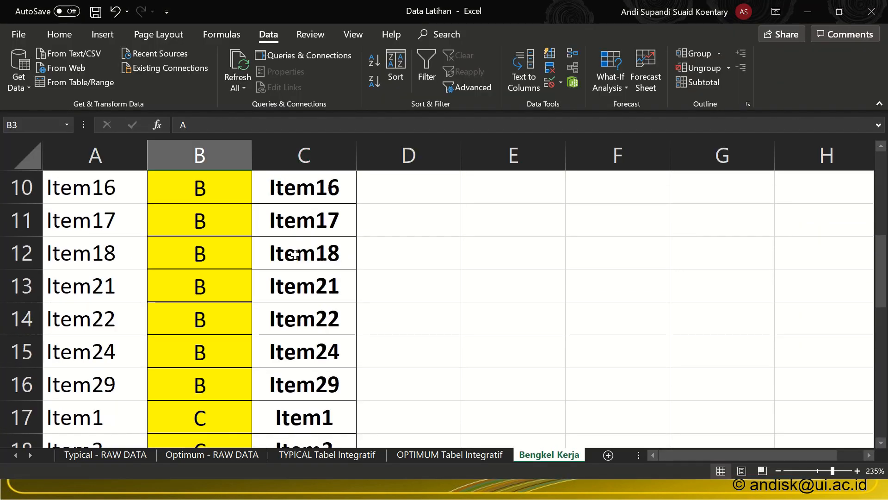
scroll(320, 249, up, 1)
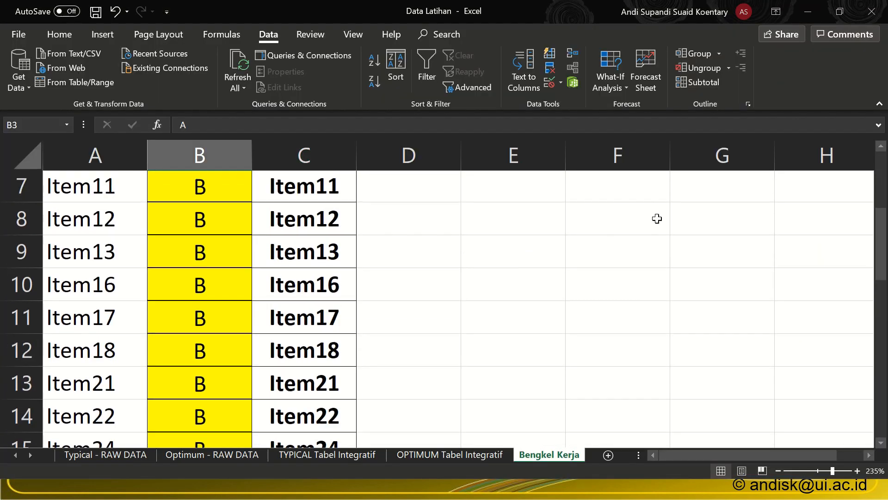
click(341, 246)
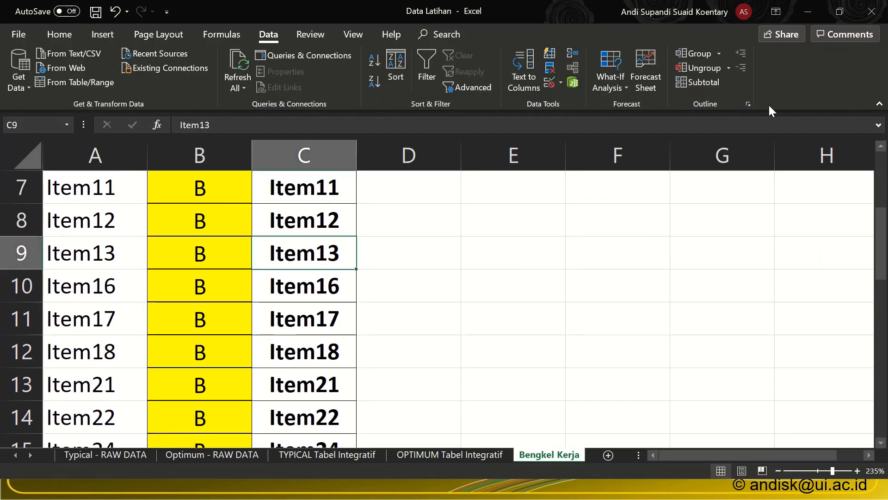
click(775, 471)
click(776, 471)
click(776, 471)
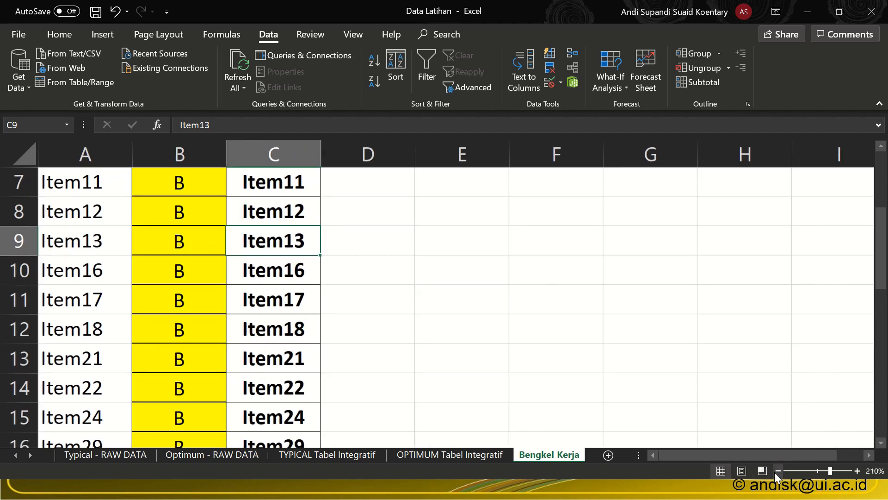
click(775, 471)
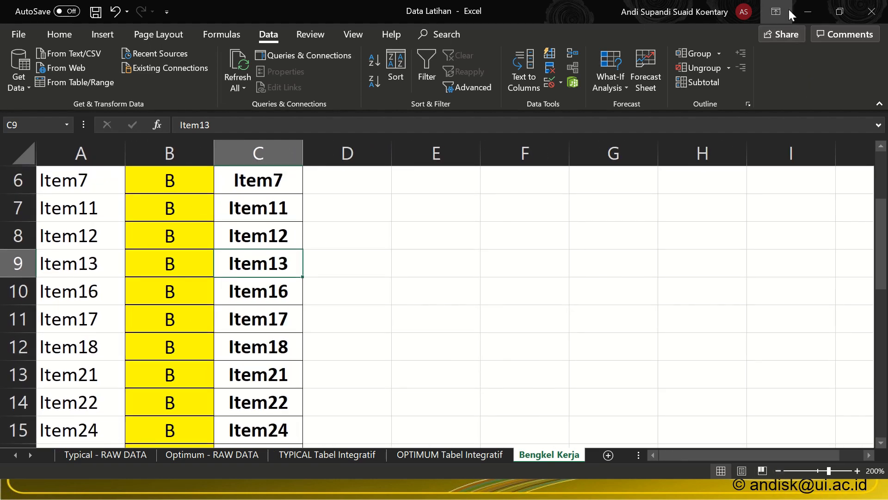
click(776, 11)
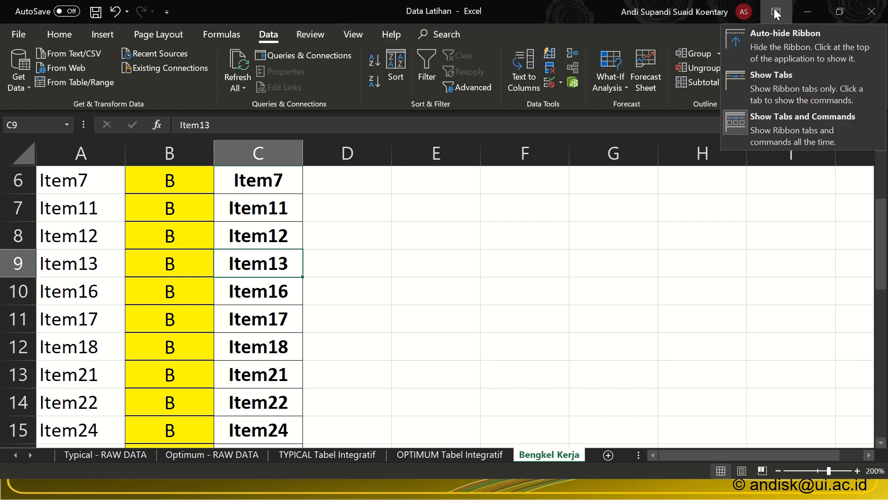
click(782, 79)
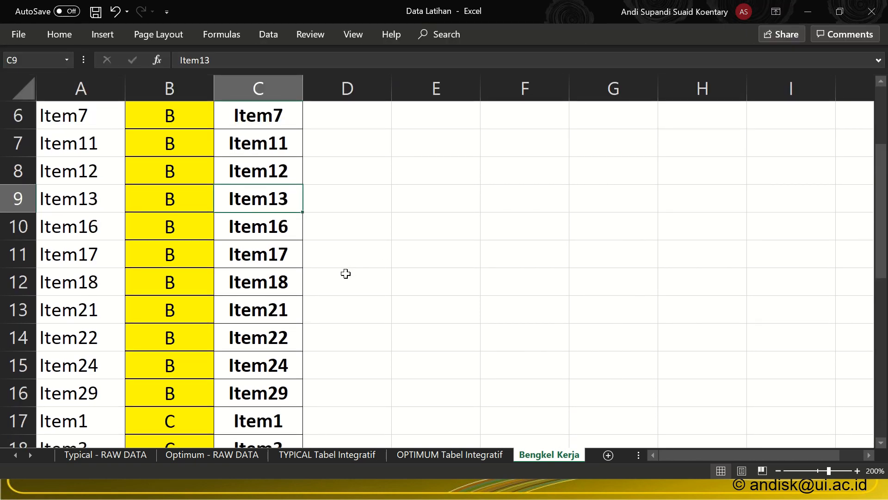
Step: Examine which items in the Bengkel Kerja list are keyed B, from the first to the last, at 180% zoom
scroll(346, 272, up, 1)
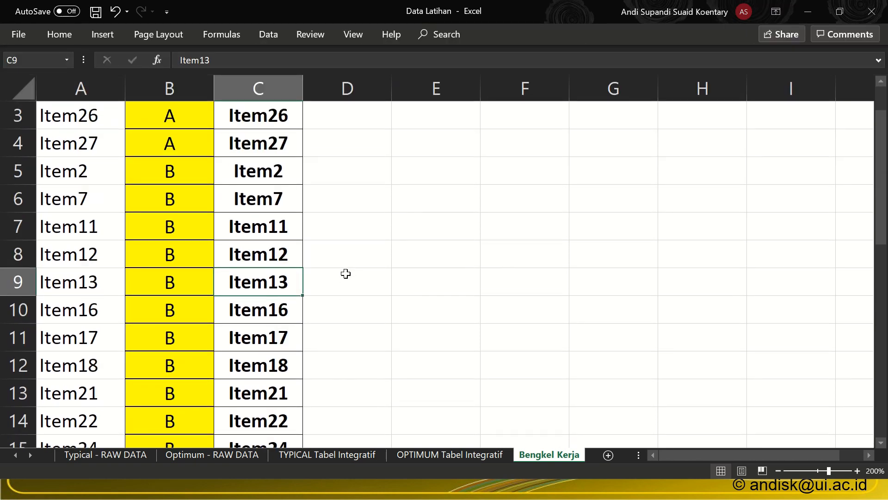
click(777, 471)
click(192, 341)
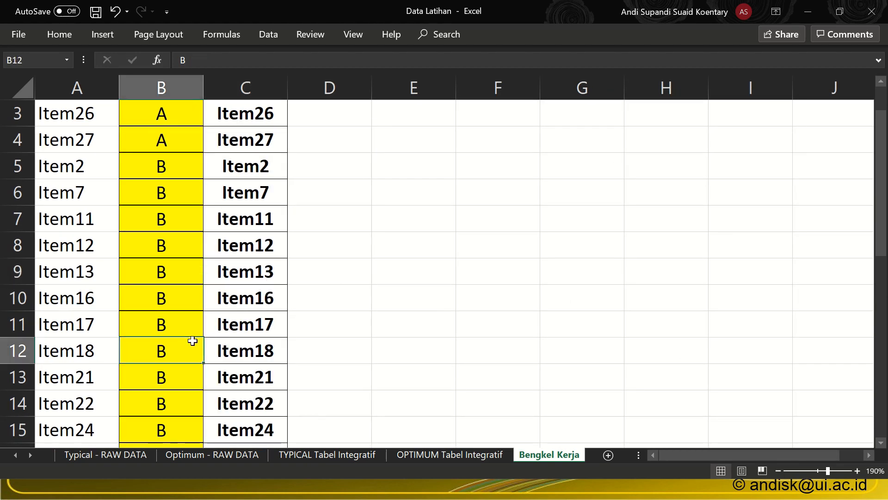
key(Down)
key(Down)
key(Down)
key(Down)
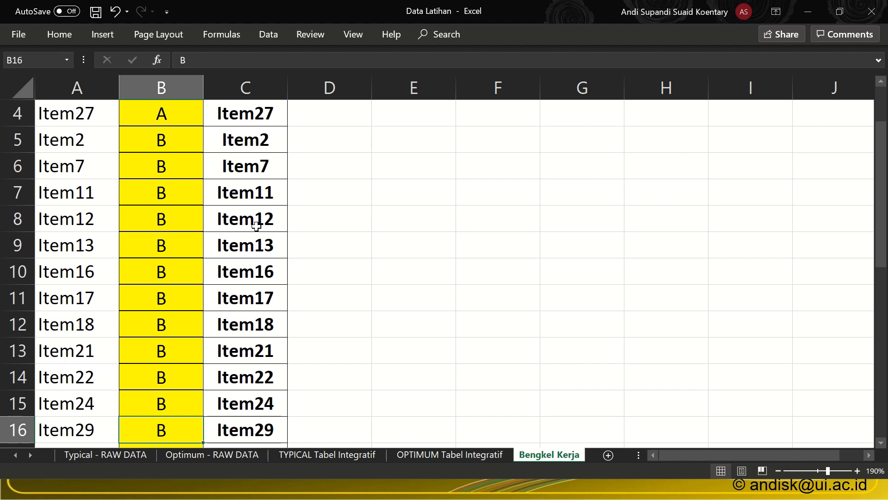
key(Down)
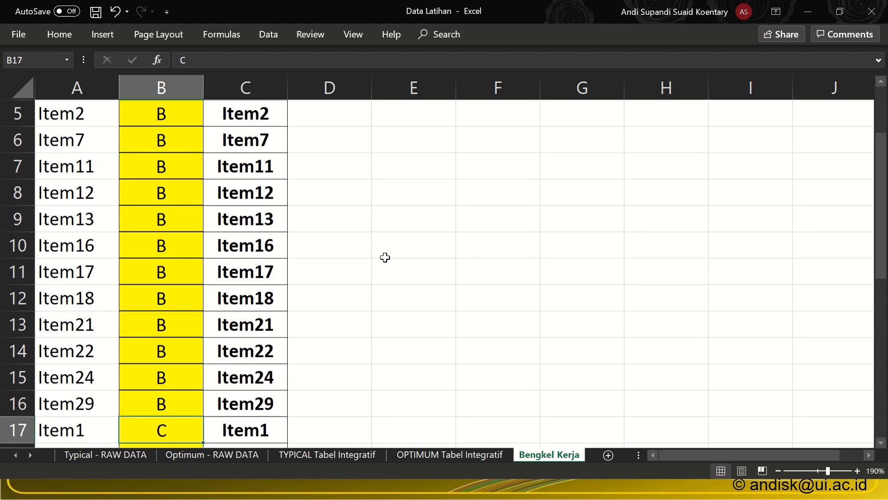
click(779, 471)
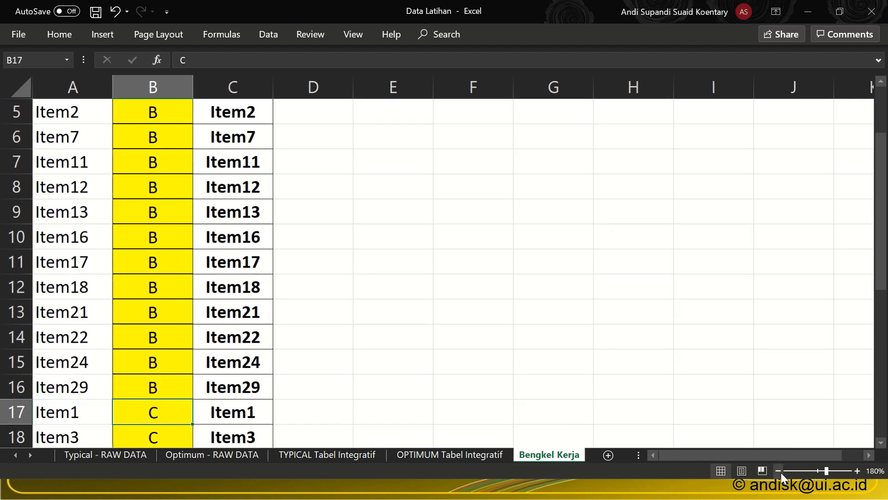
click(176, 137)
key(Up)
key(Up)
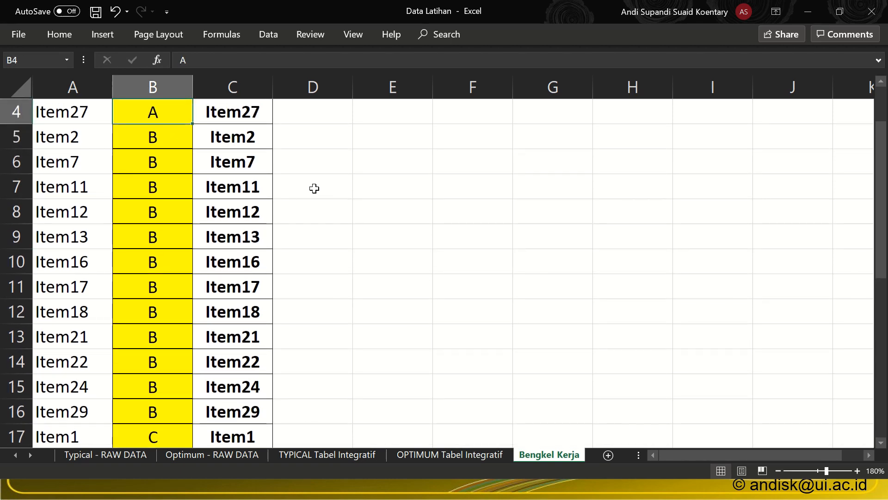
Step: Return to the SPSS data, start Recode into Same Variables, and remove Item10, Item15, Item26 and Item27 from the variables to recode
key(alt+Tab)
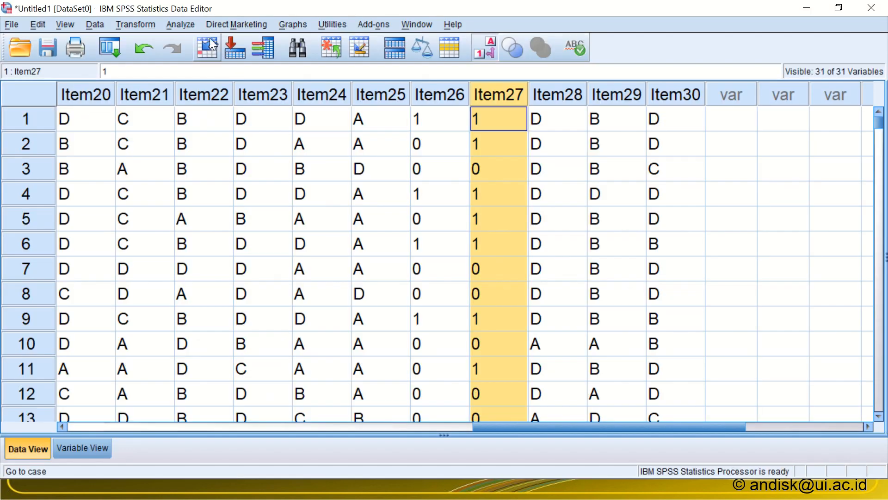
click(137, 23)
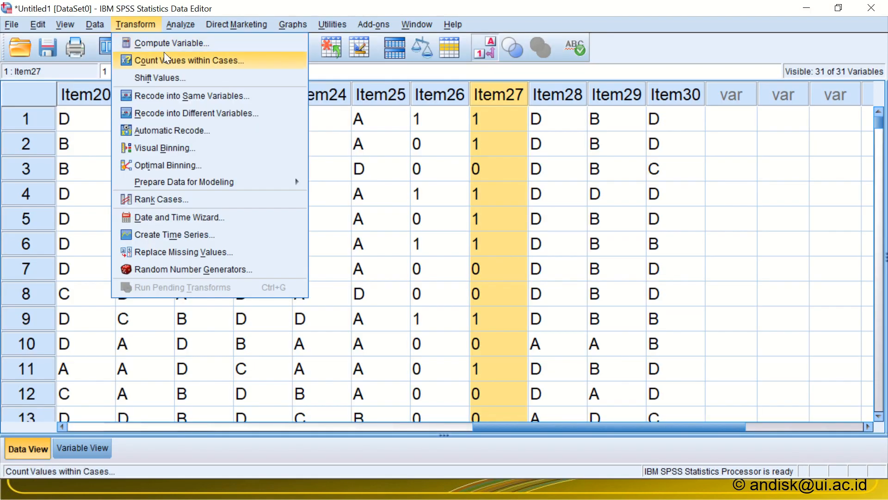
click(180, 99)
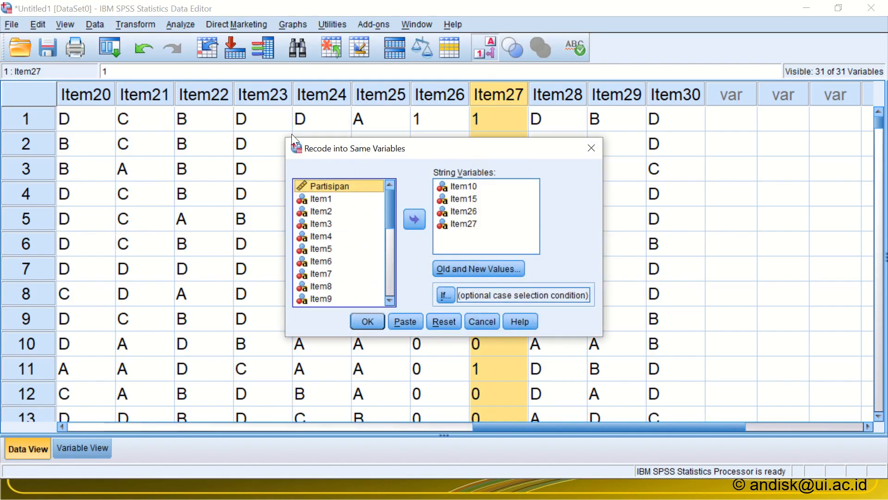
click(497, 240)
key(ctrl+a)
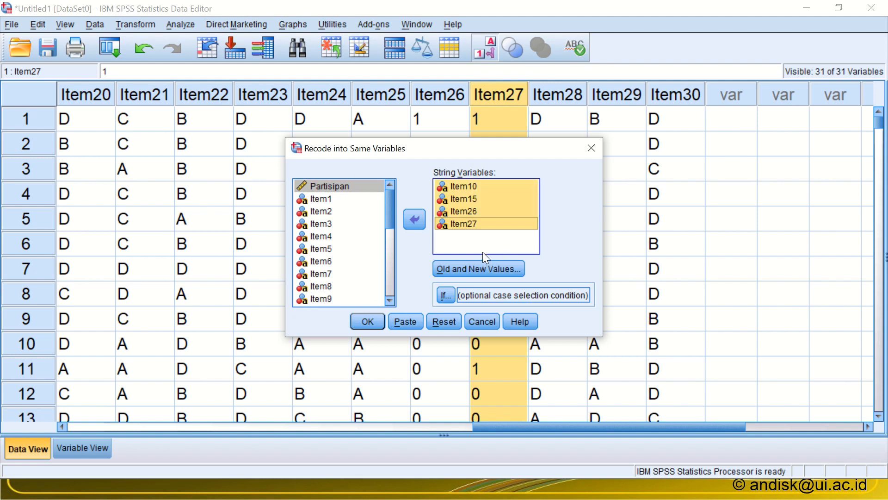
click(415, 220)
Step: Add Item2, Item7, Item11, Item12 and Item13 to the variables to recode, checking against the Excel answer key
double_click(323, 201)
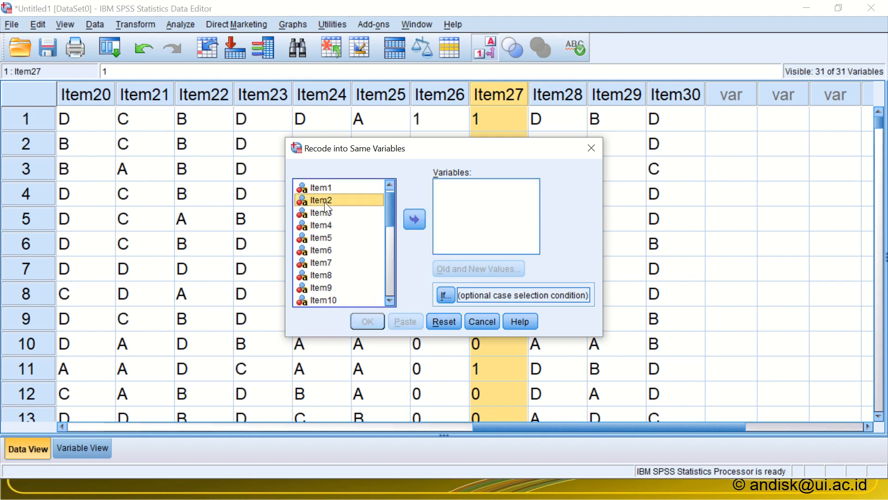
double_click(327, 252)
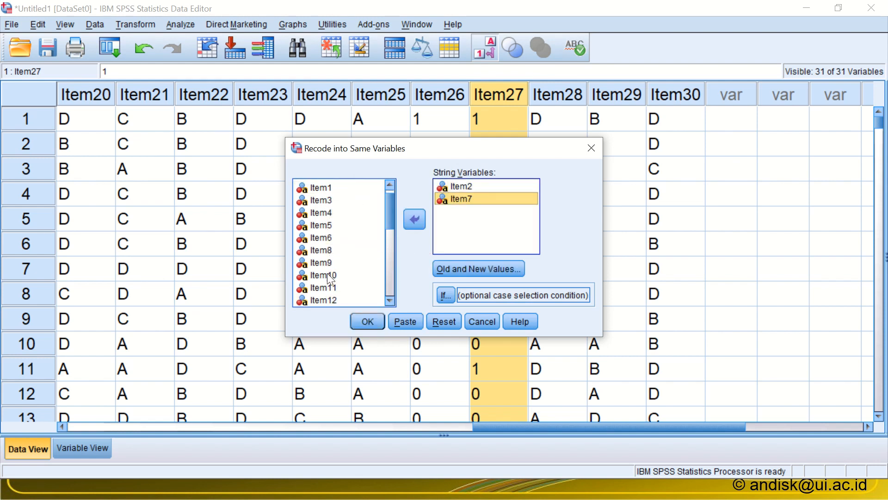
double_click(327, 289)
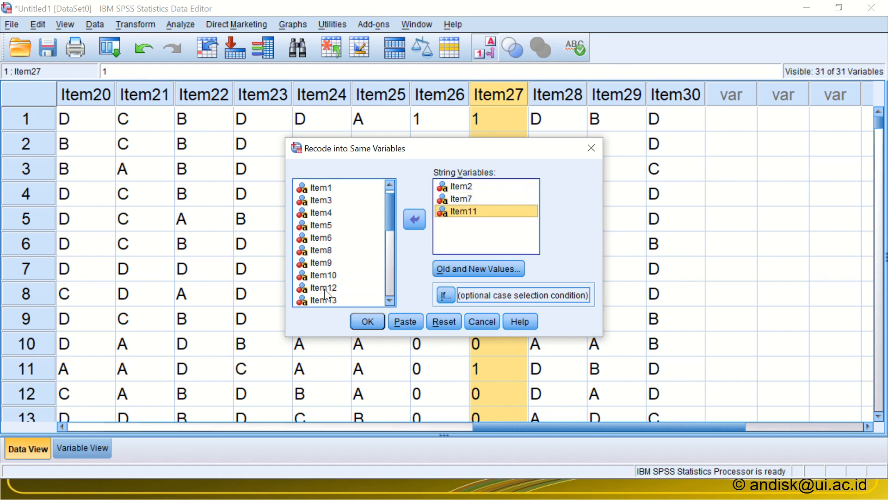
key(alt+Tab)
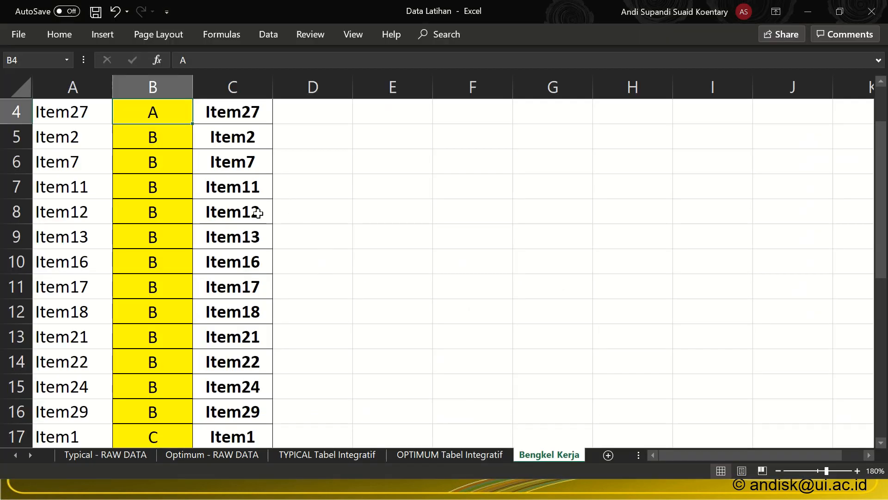
key(alt+Tab)
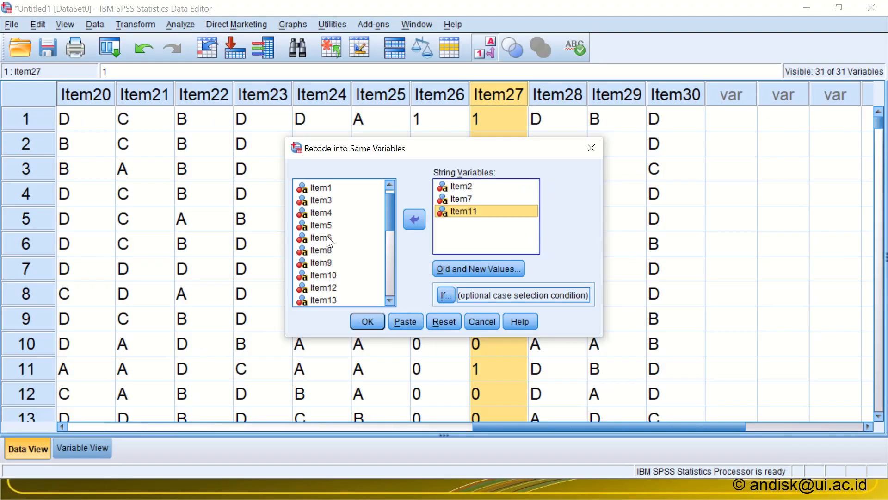
double_click(324, 287)
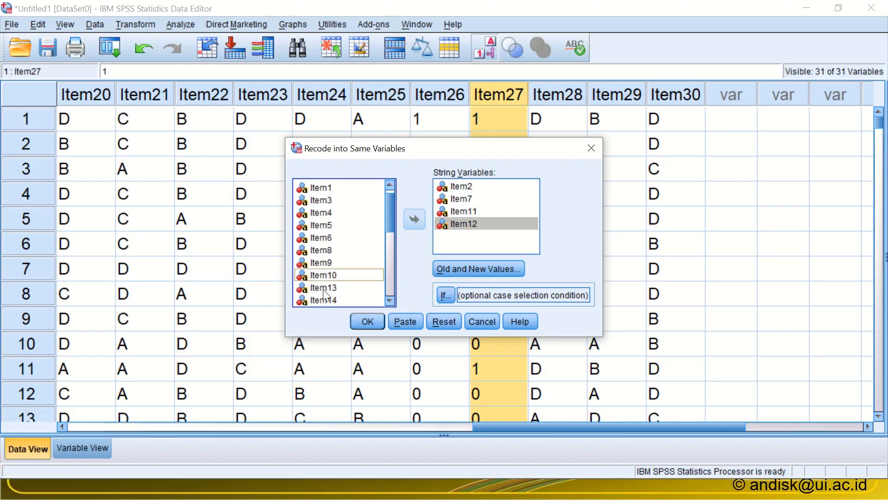
double_click(325, 289)
Step: Add Item16 to the variables to recode
click(390, 301)
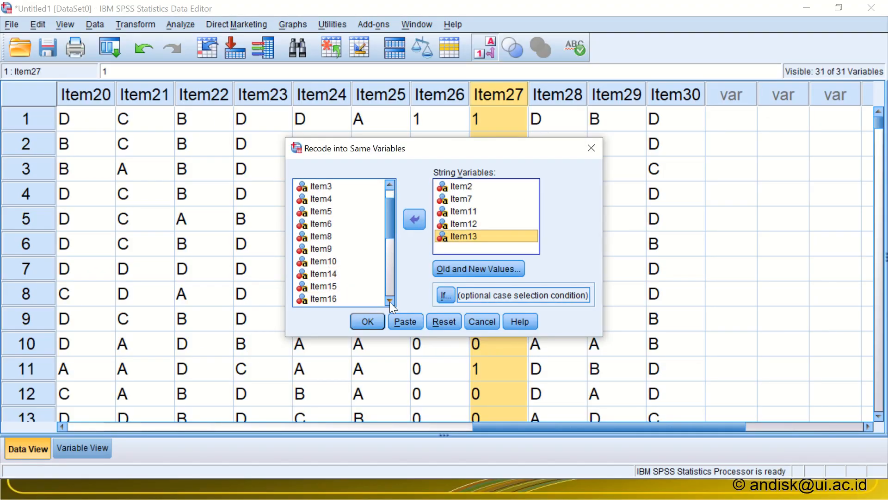
click(389, 301)
click(389, 301)
click(390, 301)
click(390, 301)
click(323, 248)
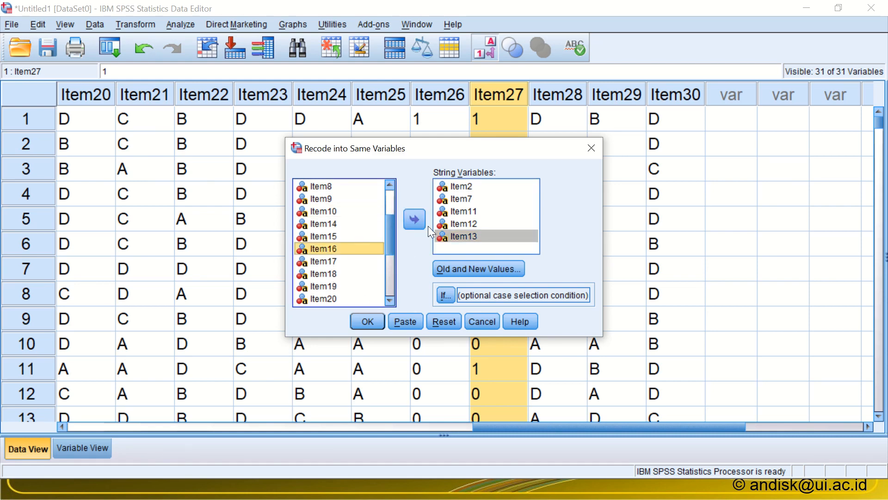
click(415, 220)
Step: Check the next B-keyed items in Excel's Bengkel Kerja list, and add Item17, Item18 and Item21 to the SPSS variables to recode
key(alt+Tab)
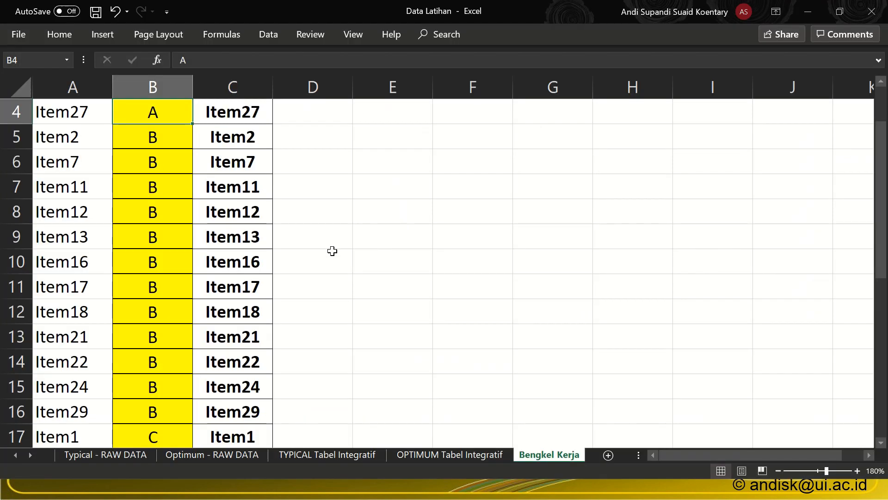
key(alt+Tab)
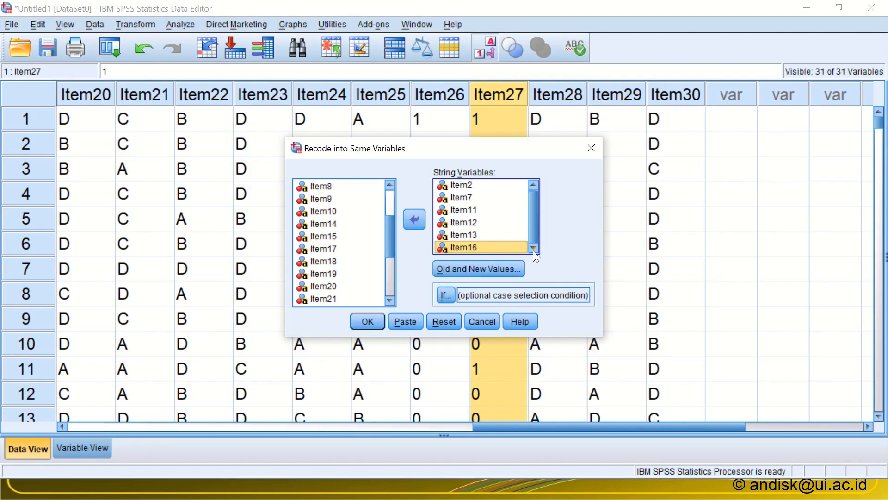
key(alt+Tab)
click(261, 212)
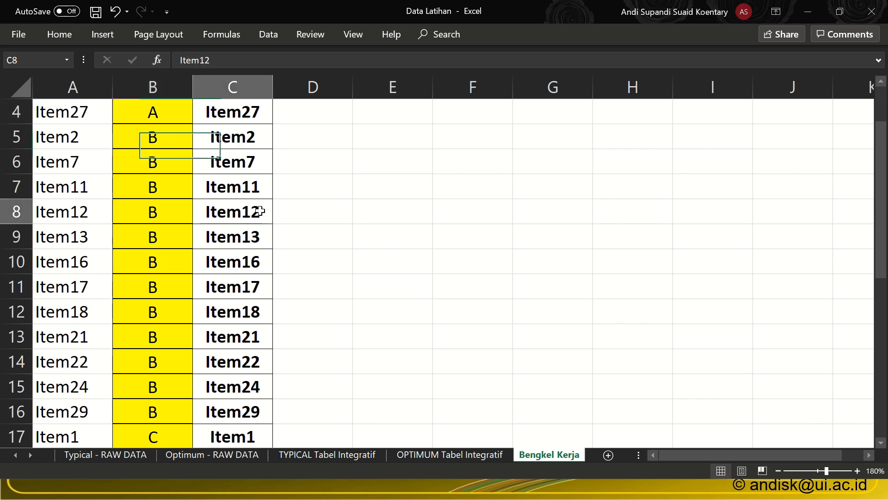
click(255, 244)
click(254, 262)
drag(256, 291, 260, 325)
key(alt+Tab)
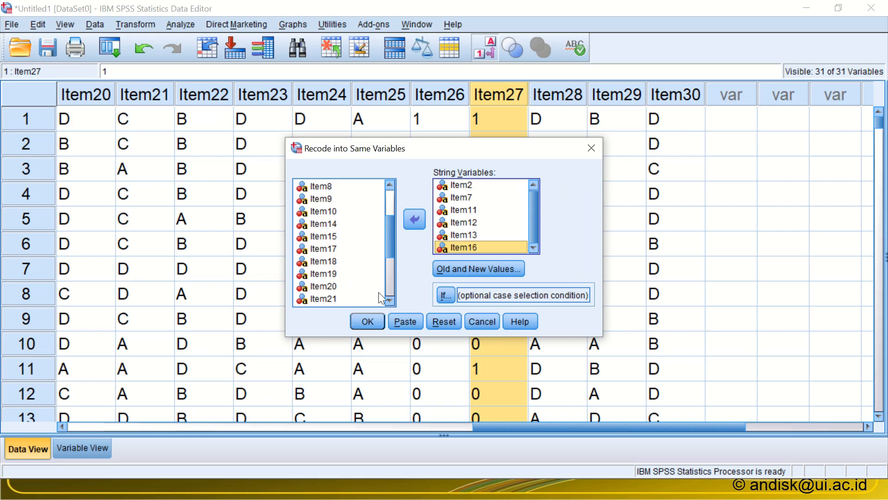
double_click(317, 250)
double_click(316, 249)
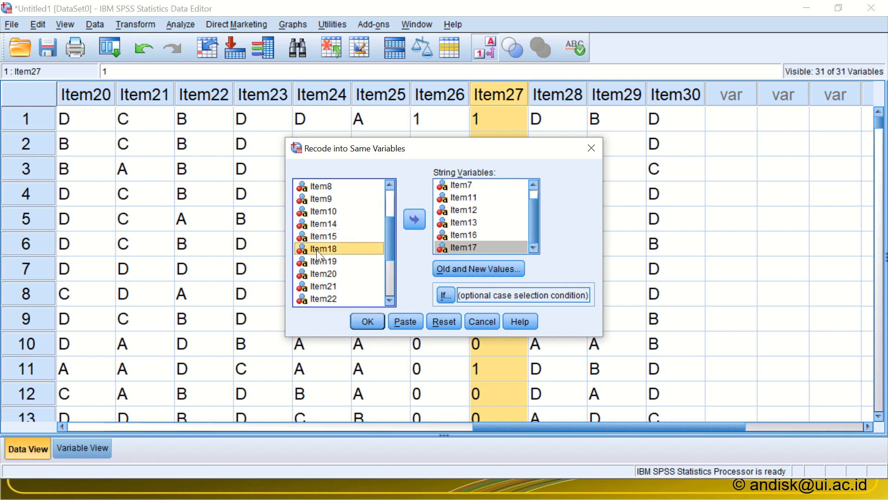
double_click(319, 274)
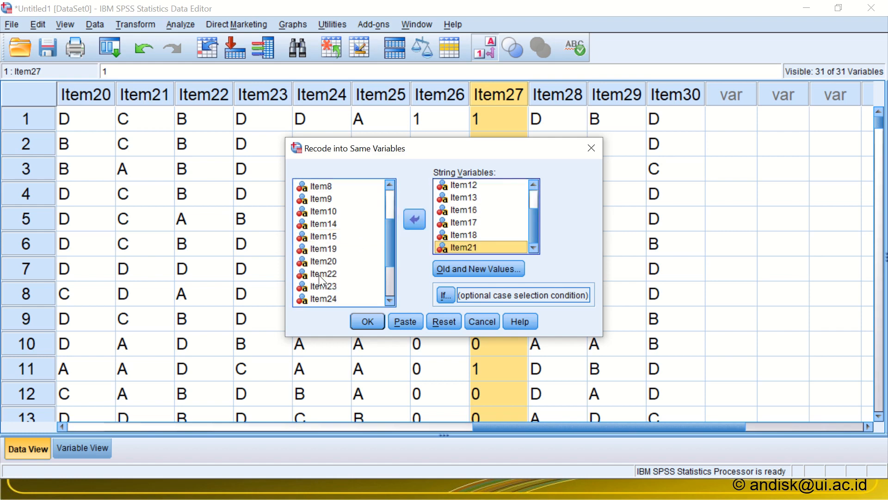
Step: Check the remaining B-keyed items in the Excel list, and add Item22, Item24 and Item29 to the SPSS variables to recode
key(alt+Tab)
scroll(298, 319, down, 2)
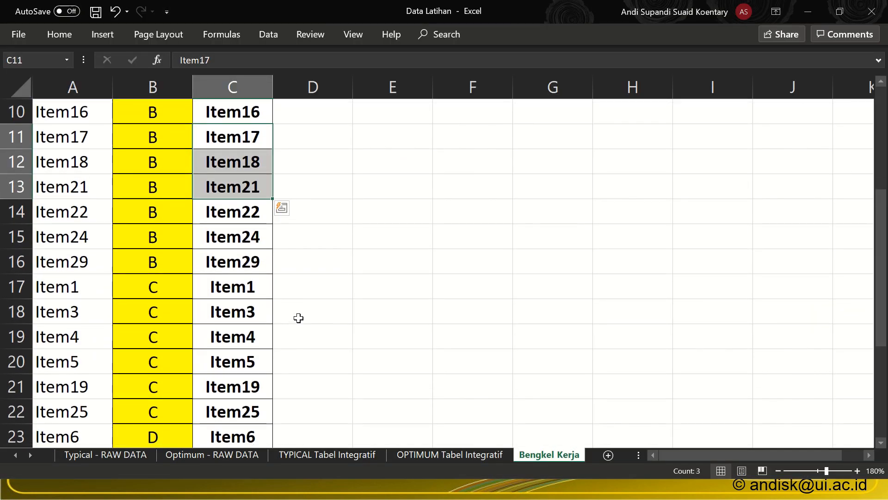
click(257, 217)
click(248, 242)
click(248, 263)
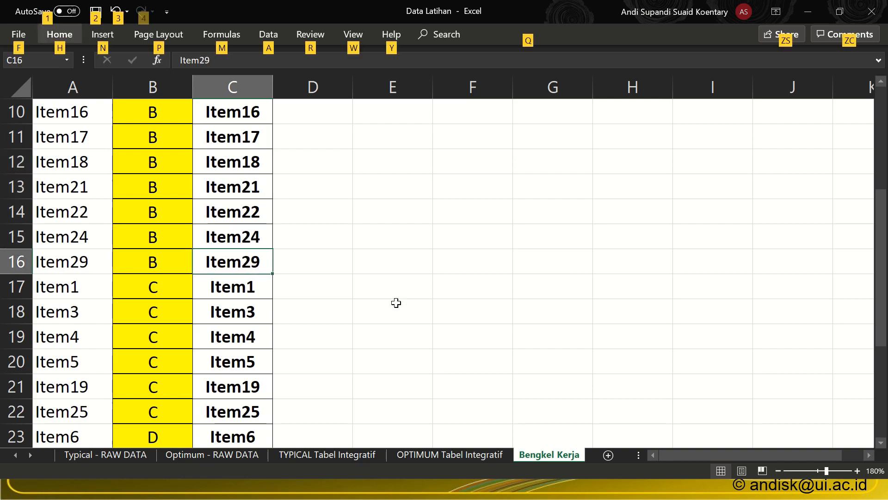
key(alt+Tab)
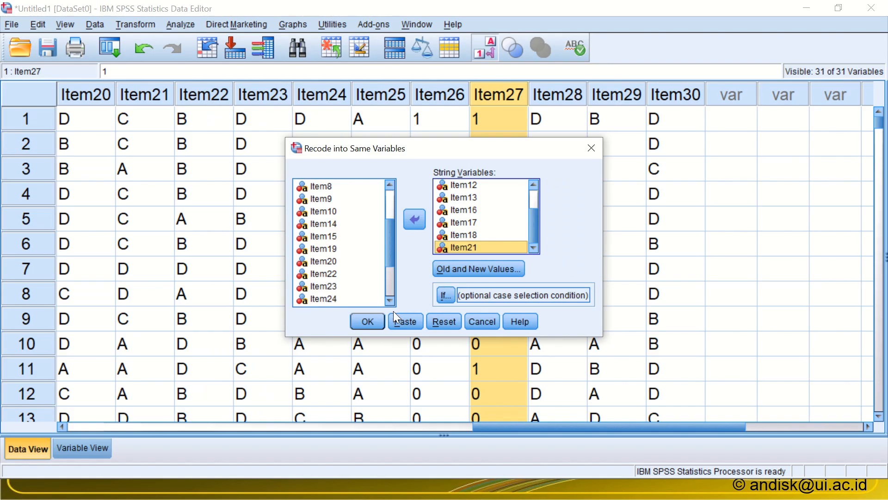
double_click(330, 274)
click(327, 284)
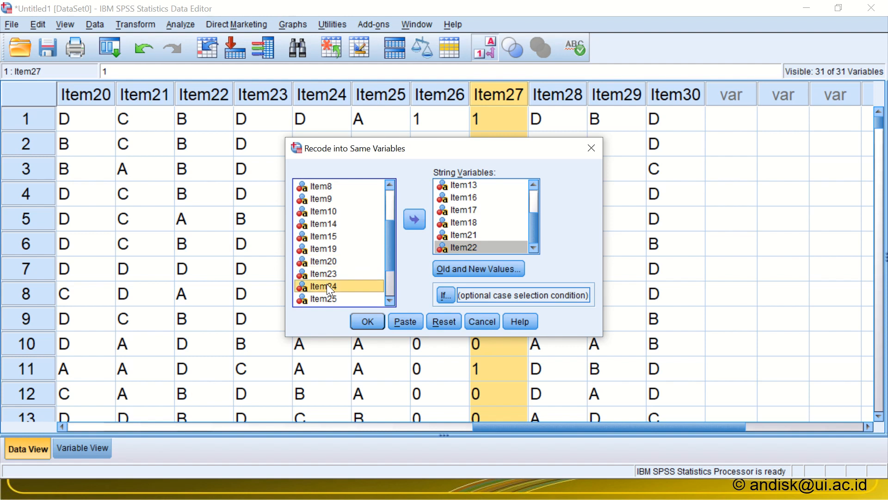
double_click(327, 284)
scroll(338, 287, down, 3)
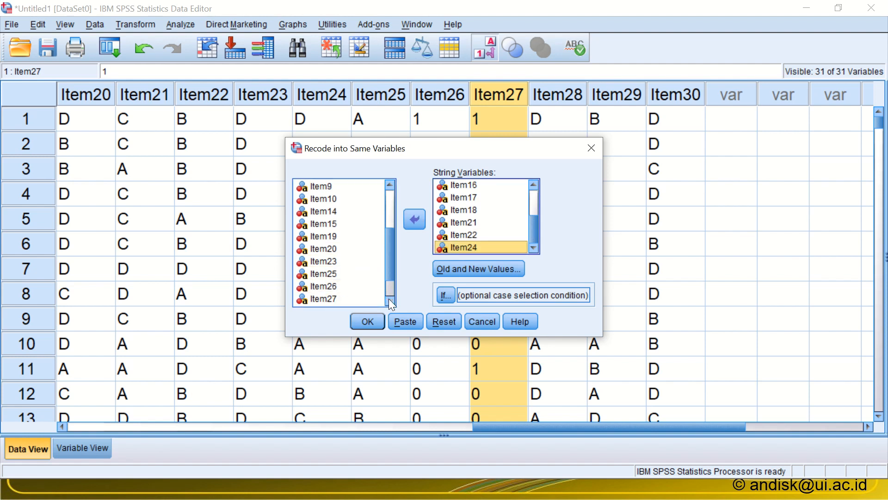
double_click(330, 288)
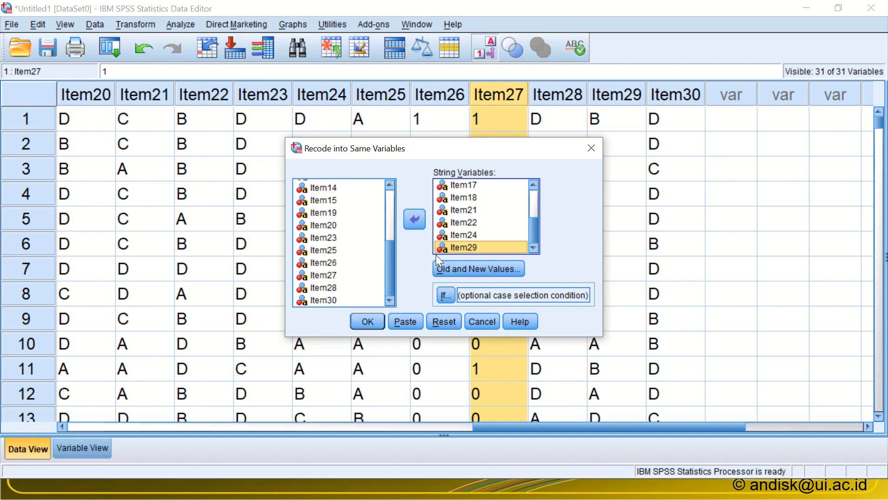
Step: Change the old value of the 'A' rule to B so that B is recoded to 1, and run the recode
click(479, 270)
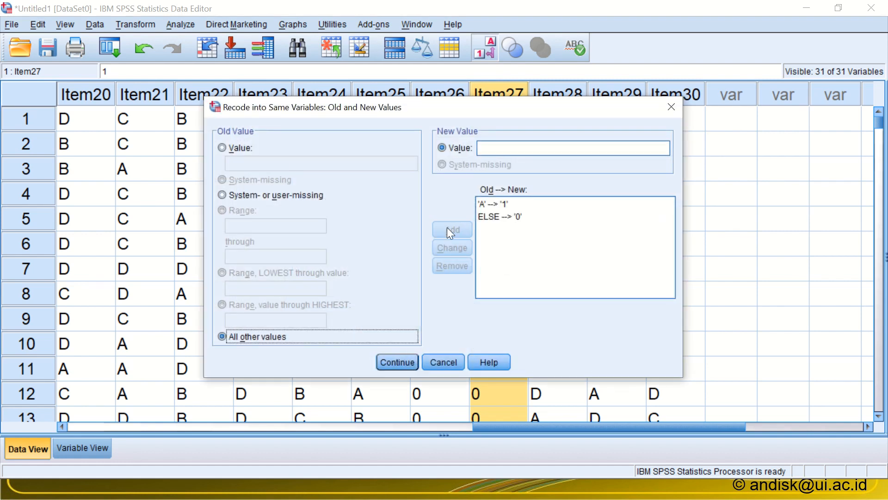
click(489, 206)
click(486, 203)
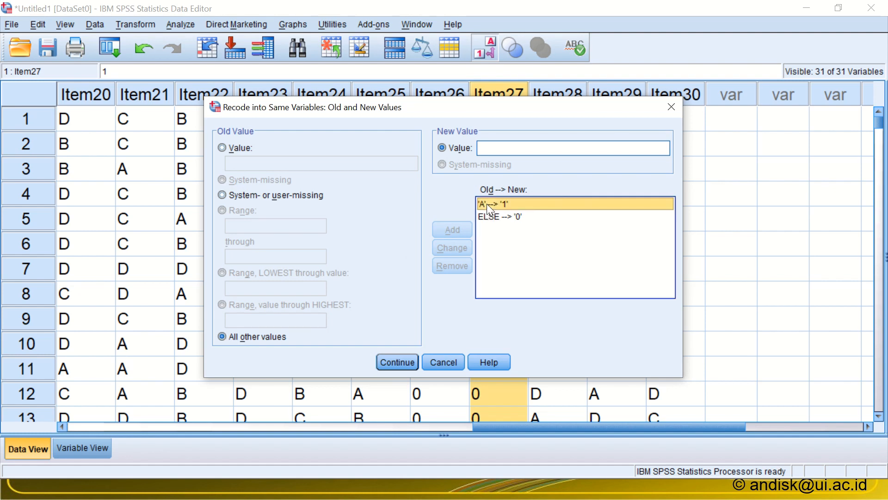
double_click(271, 167)
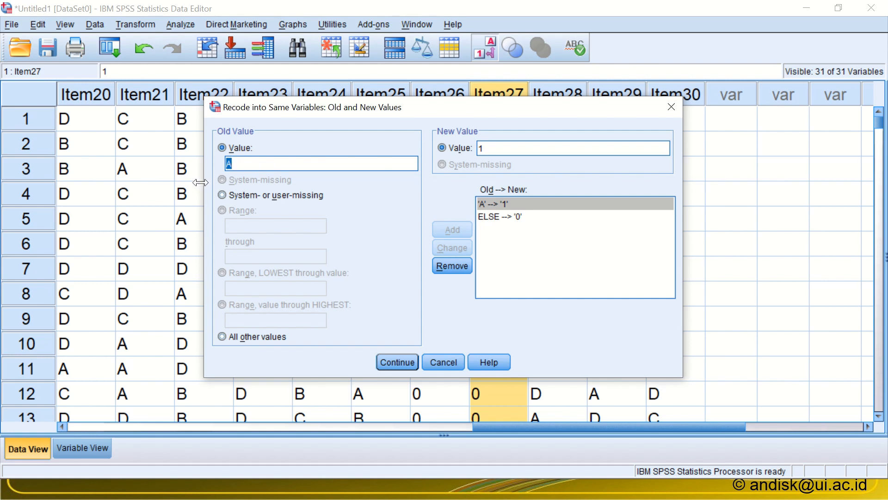
text(b)
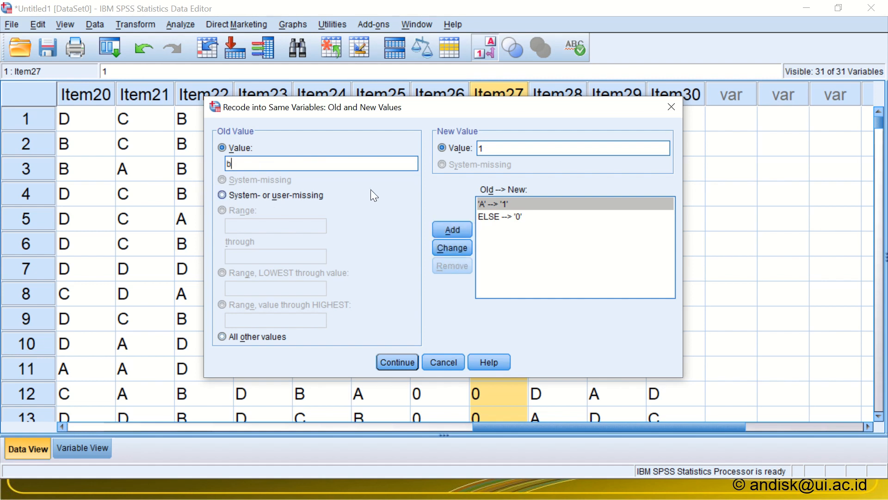
key(BackSpace)
text(B)
click(454, 250)
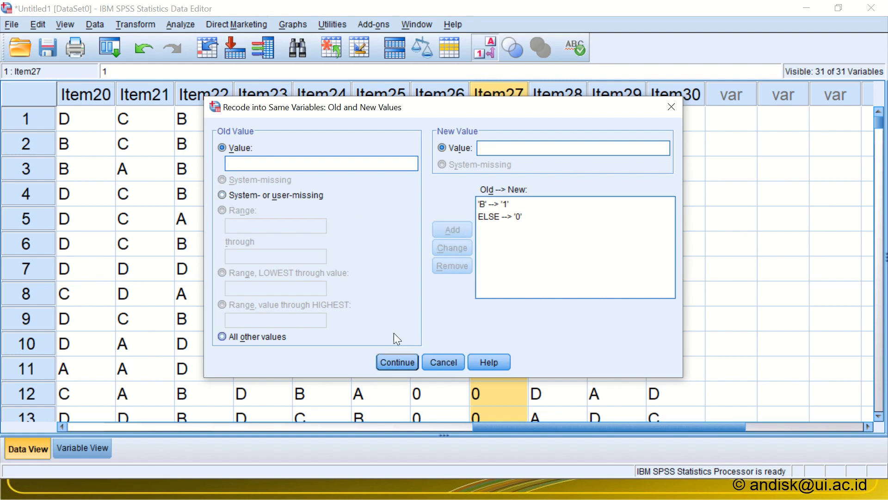
click(387, 365)
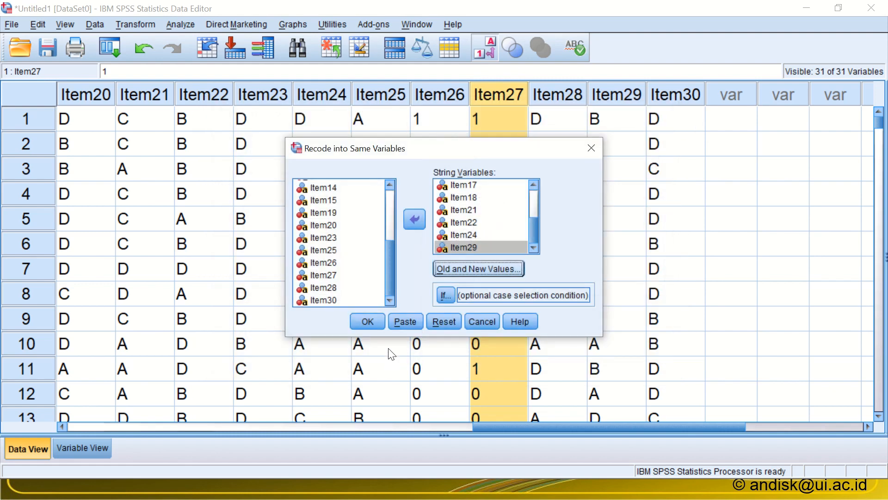
click(369, 321)
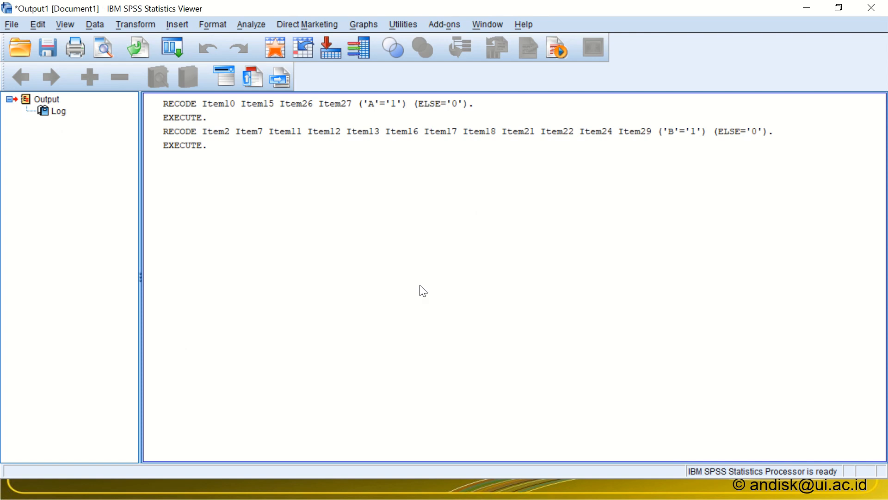
Step: View the items keyed C in Excel's Bengkel Kerja list, and return to the SPSS data to inspect the recoded values
key(alt+Tab)
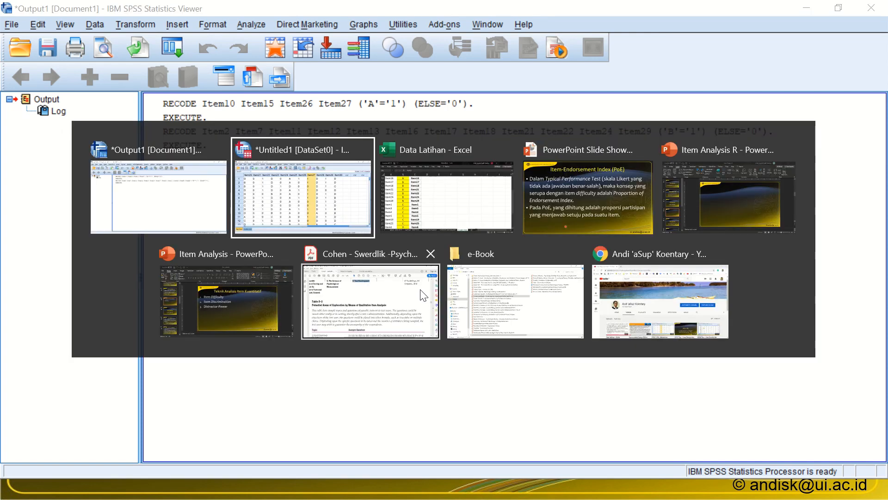
key(alt+Tab)
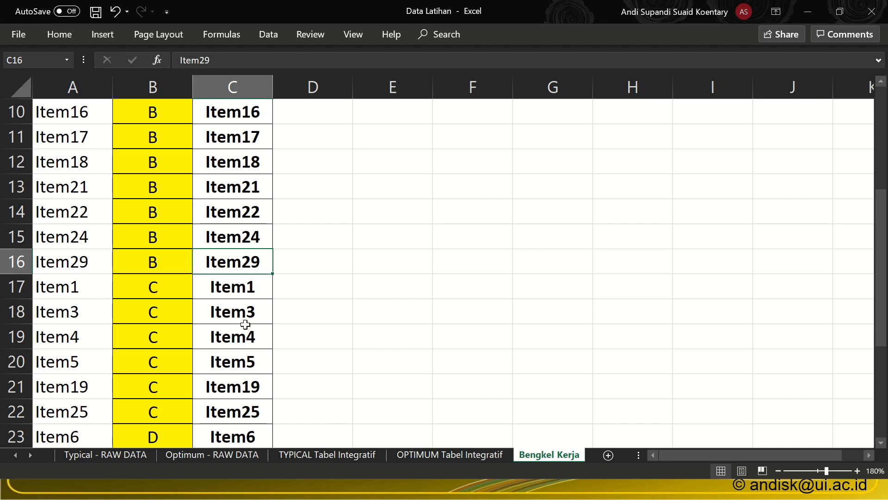
key(alt+Tab)
key(alt+Tab)
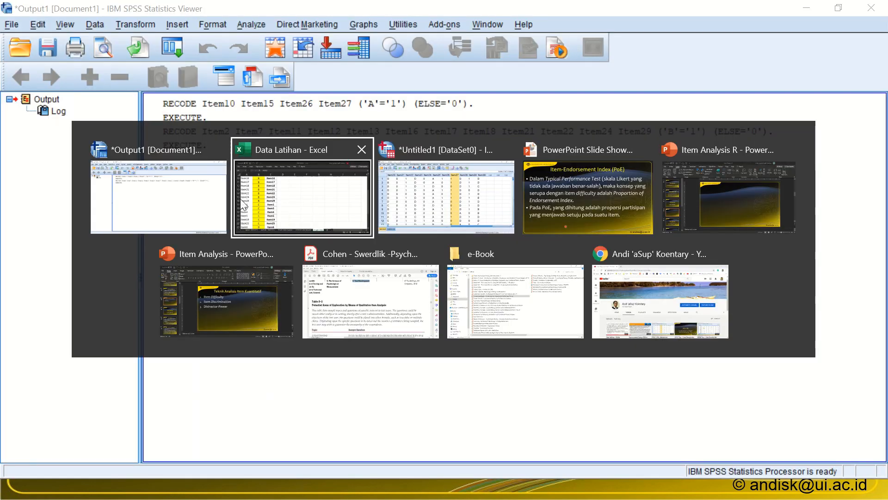
key(alt+Tab)
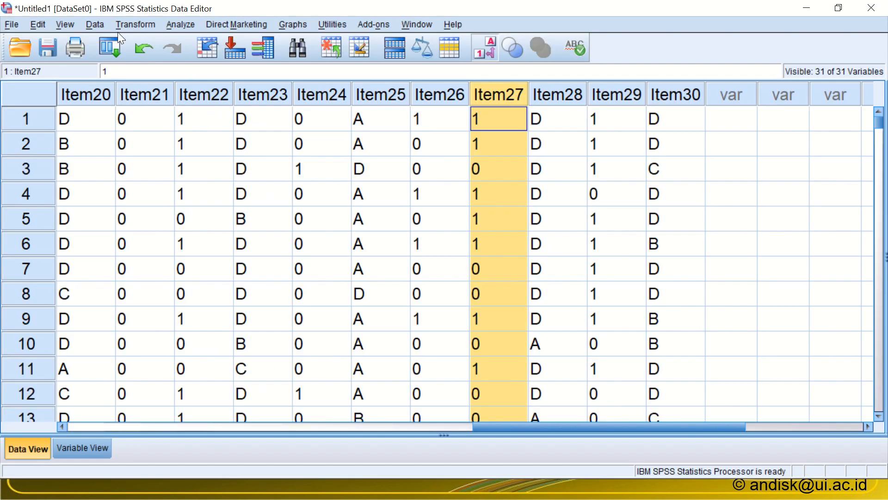
Step: Reopen Recode into Same Variables and remove all the B-keyed items from the variables to recode
click(112, 43)
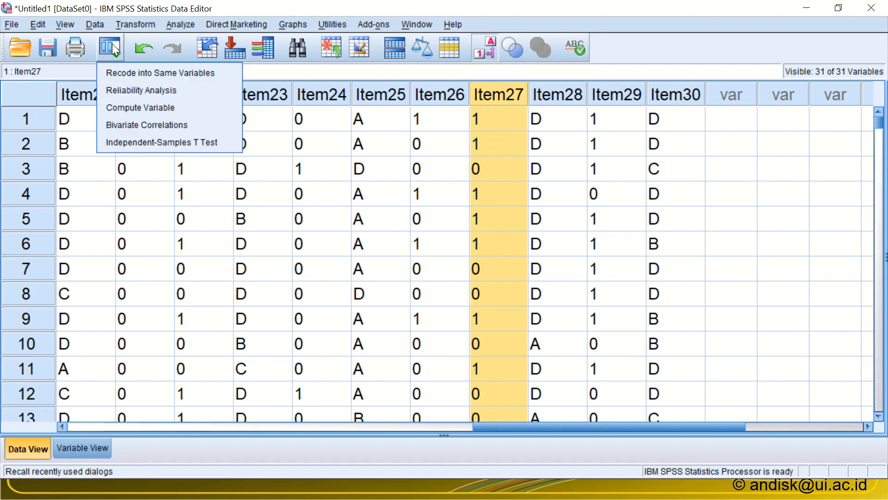
click(117, 73)
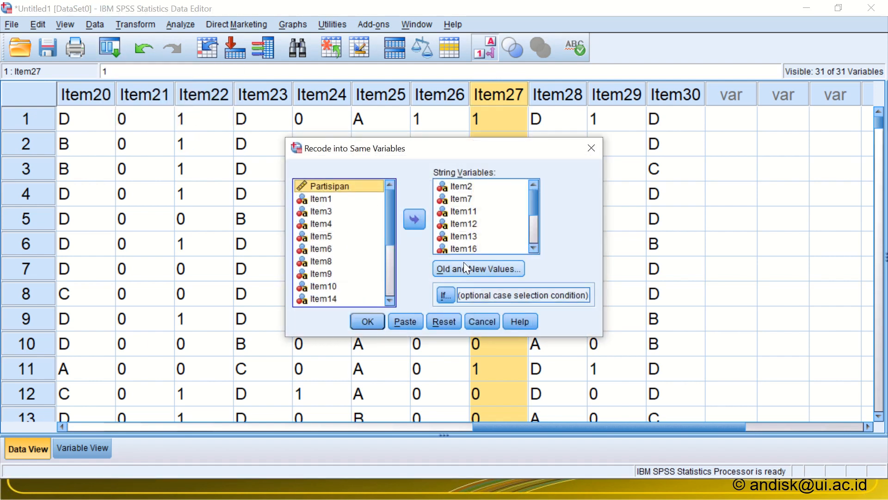
click(517, 199)
key(ctrl+a)
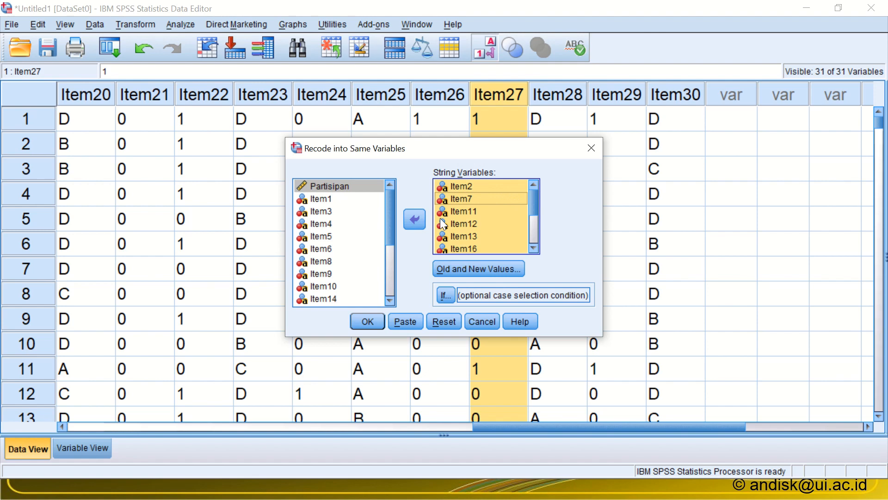
click(414, 220)
Step: Check the C-keyed items in Excel's Bengkel Kerja list, and add Item1, Item3, Item4 and Item5 to the SPSS variables to recode
key(alt+Tab)
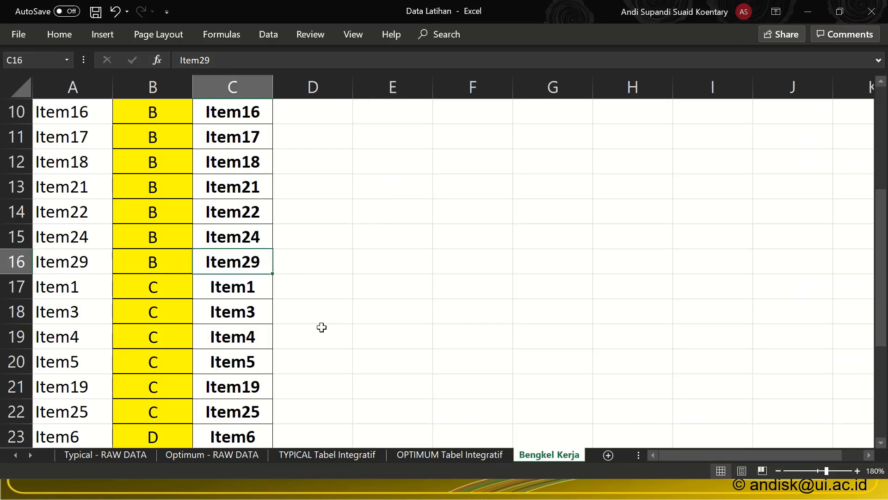
key(alt+Tab)
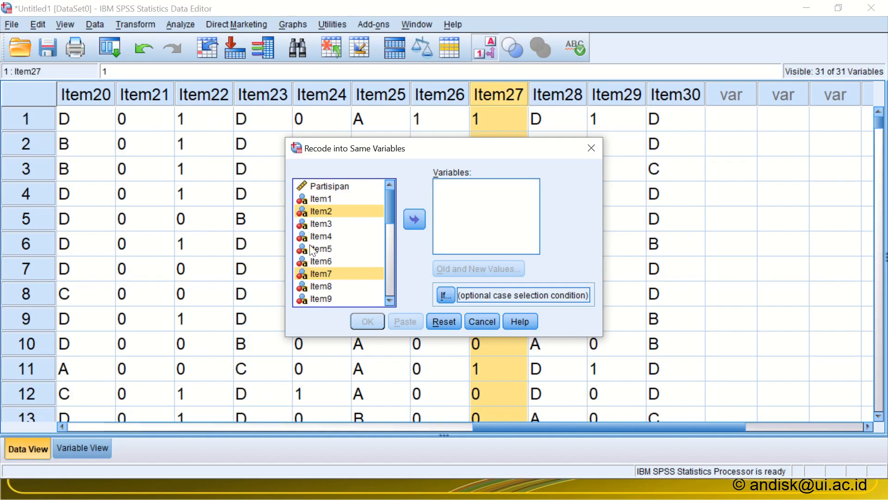
double_click(326, 201)
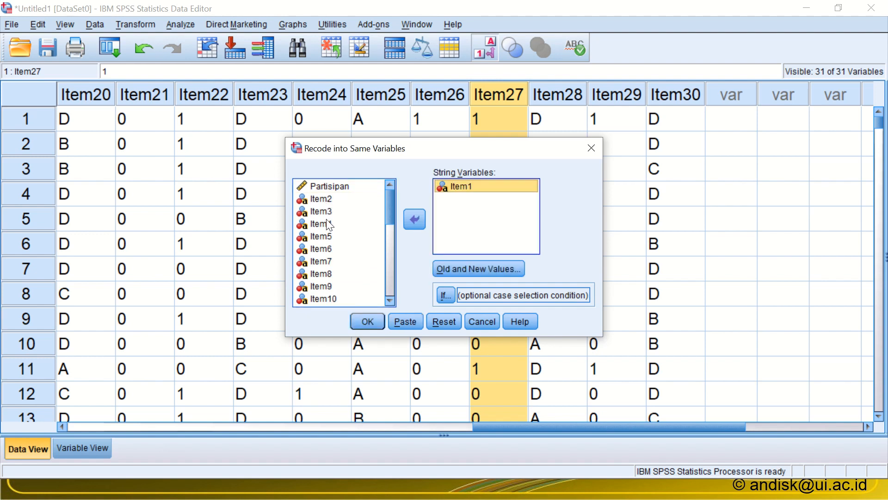
click(327, 212)
double_click(327, 212)
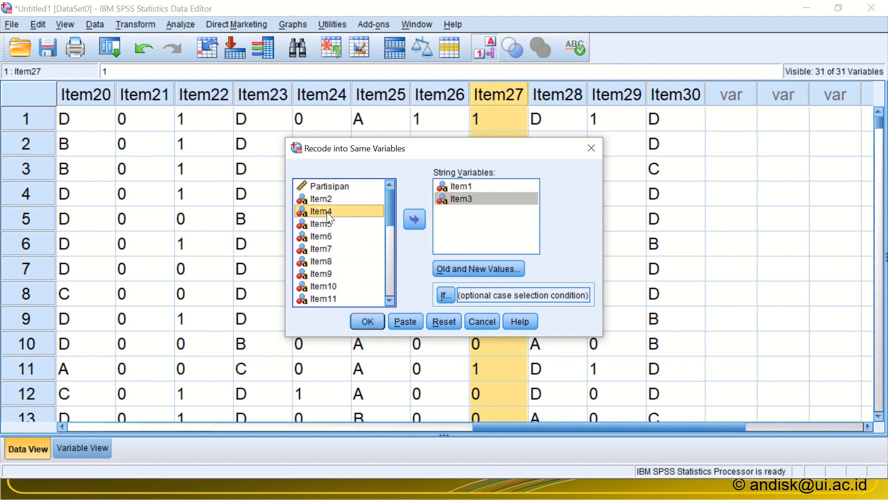
double_click(327, 212)
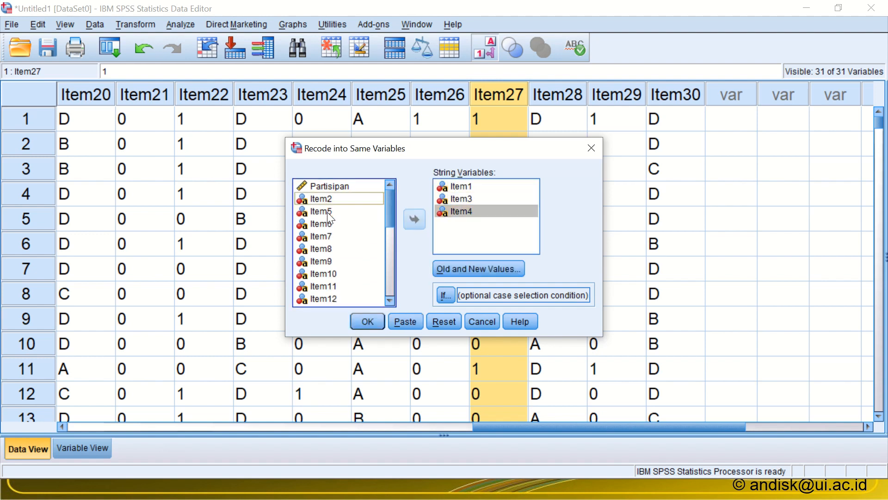
click(415, 219)
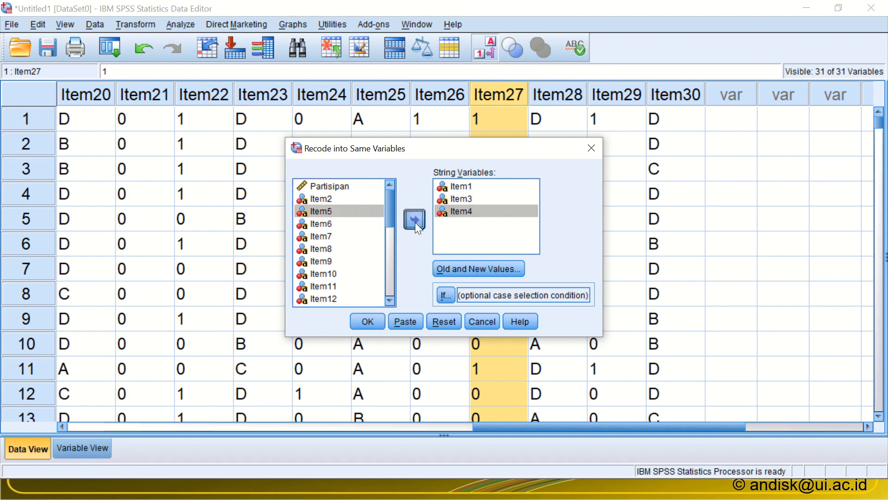
Step: Check the remaining C-keyed items in the Excel list, and add Item19 and Item25 to the SPSS variables to recode
key(alt+Tab)
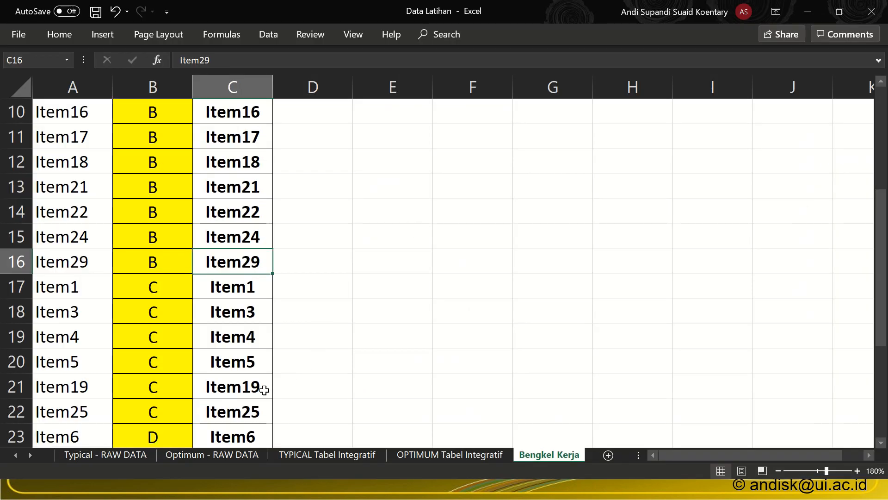
key(alt+Tab)
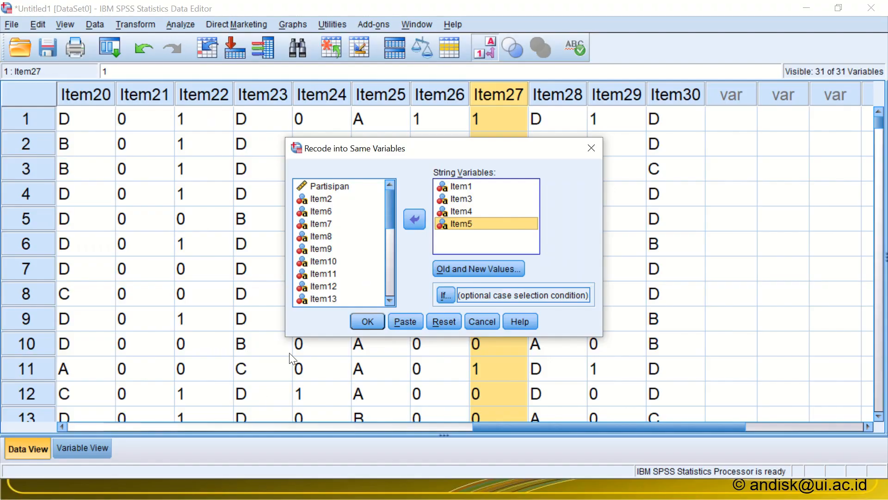
scroll(391, 296, down, 3)
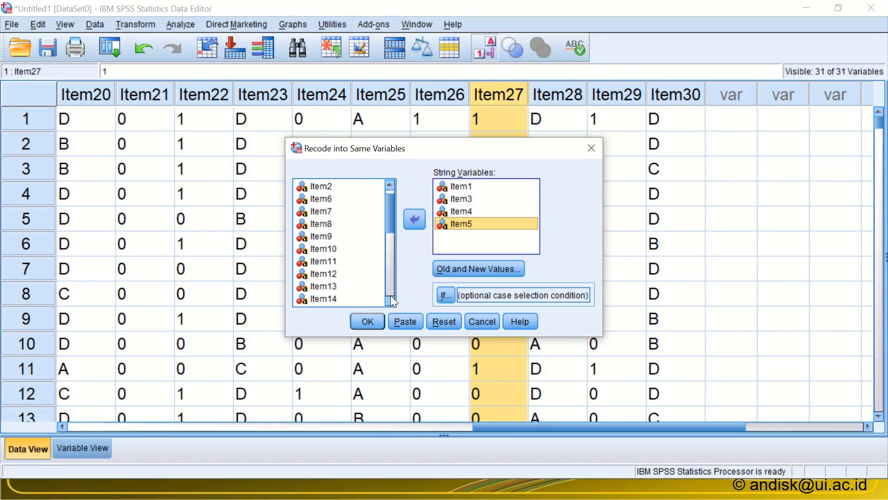
click(334, 263)
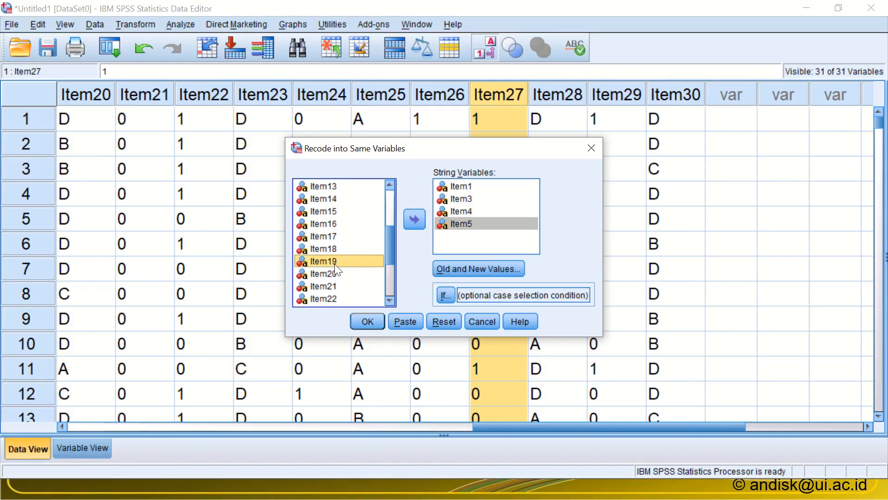
click(415, 220)
scroll(384, 259, down, 3)
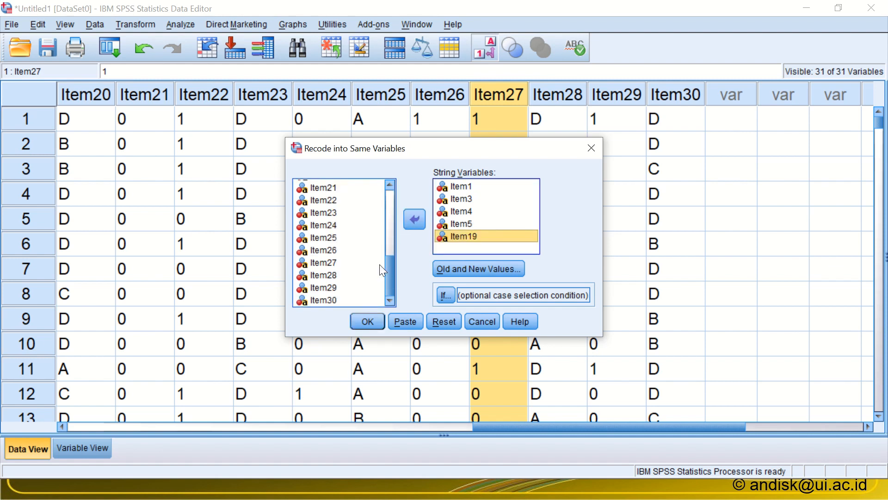
click(323, 238)
click(414, 218)
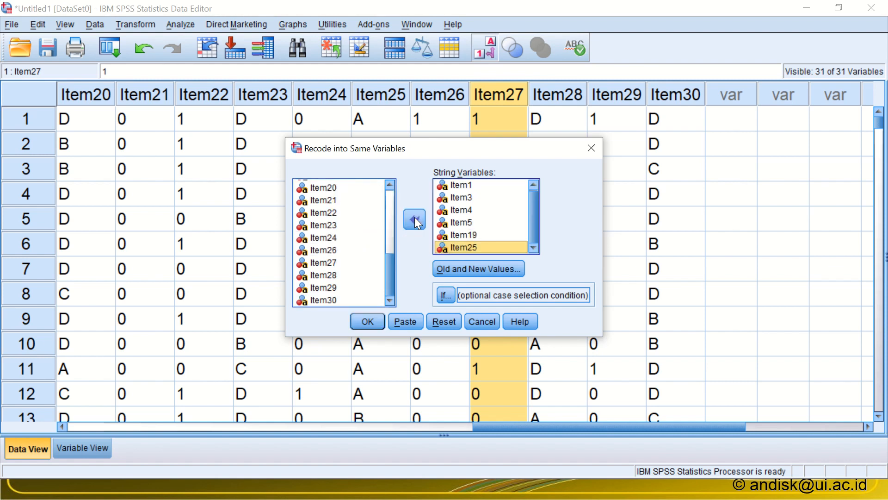
Step: Change the old value of the 'B' rule to C so that C is recoded to 1, and run the recode
click(454, 268)
click(495, 204)
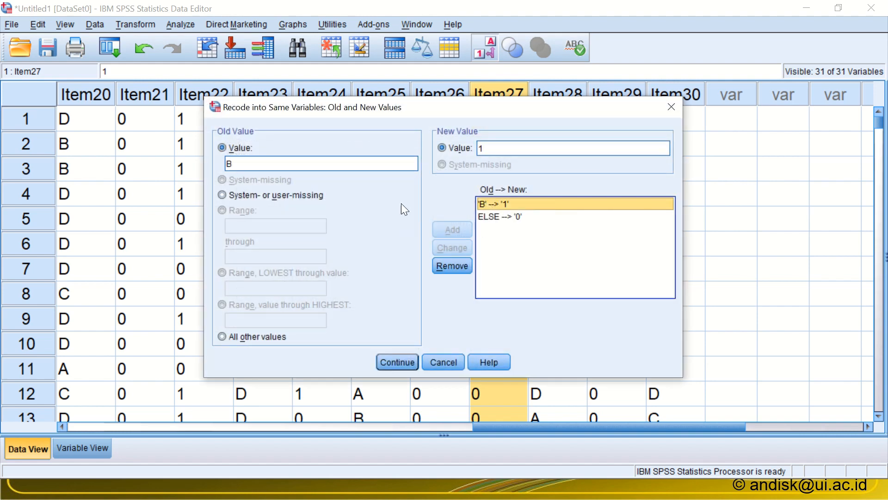
drag(266, 165, 135, 163)
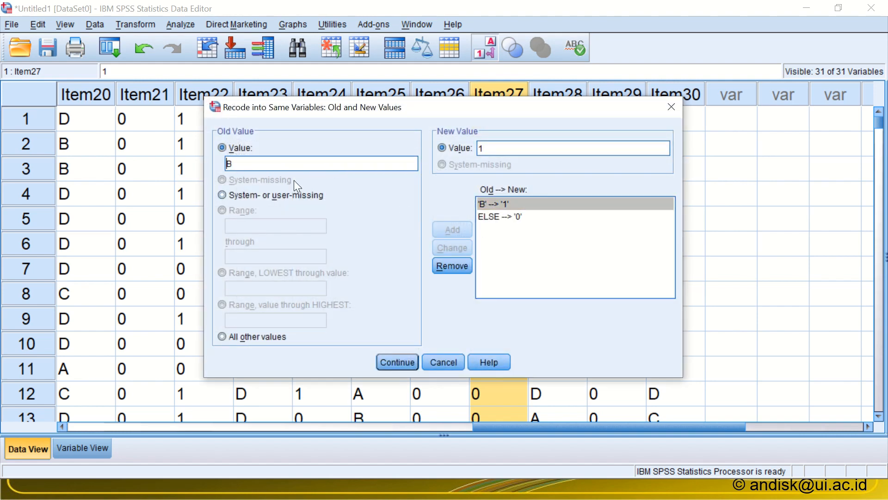
text(C)
key(Delete)
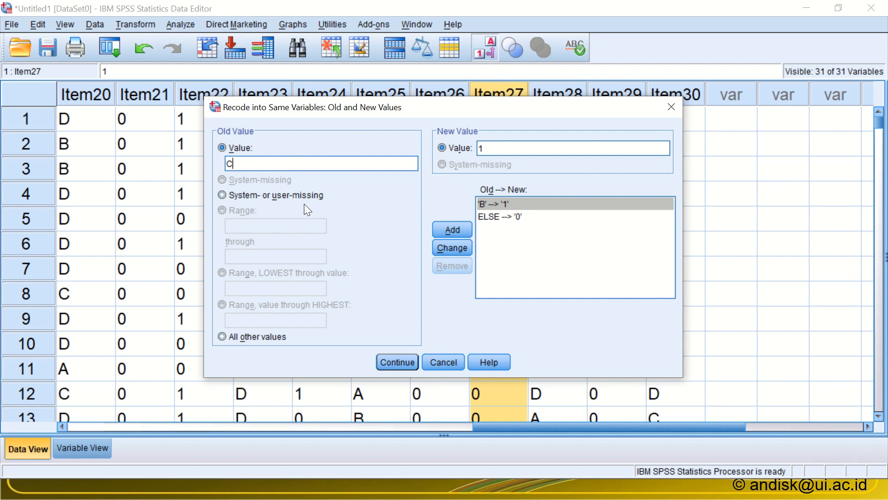
click(443, 250)
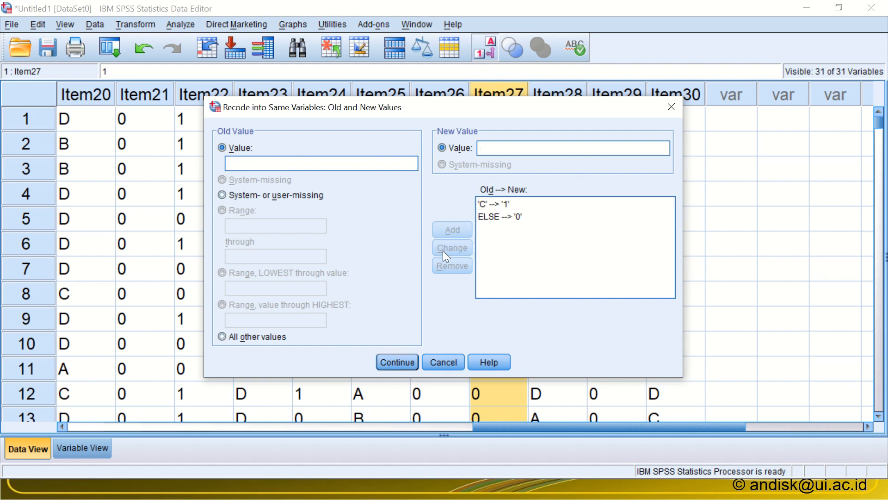
click(393, 362)
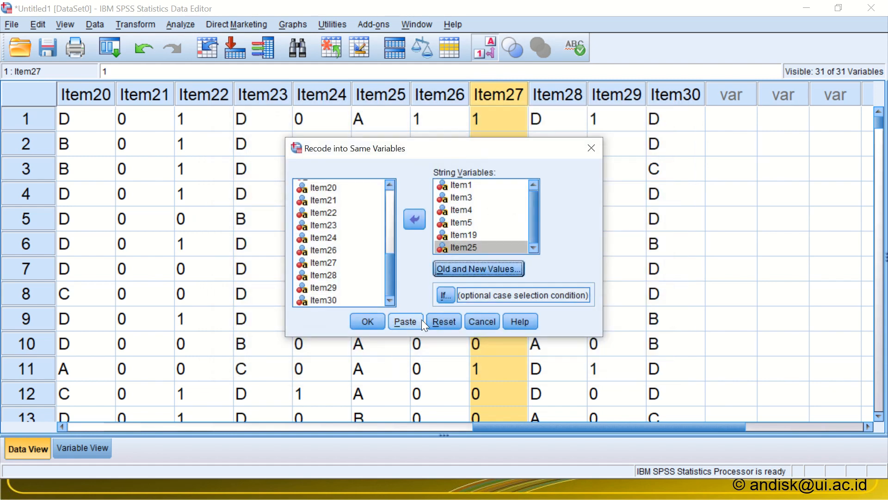
click(371, 324)
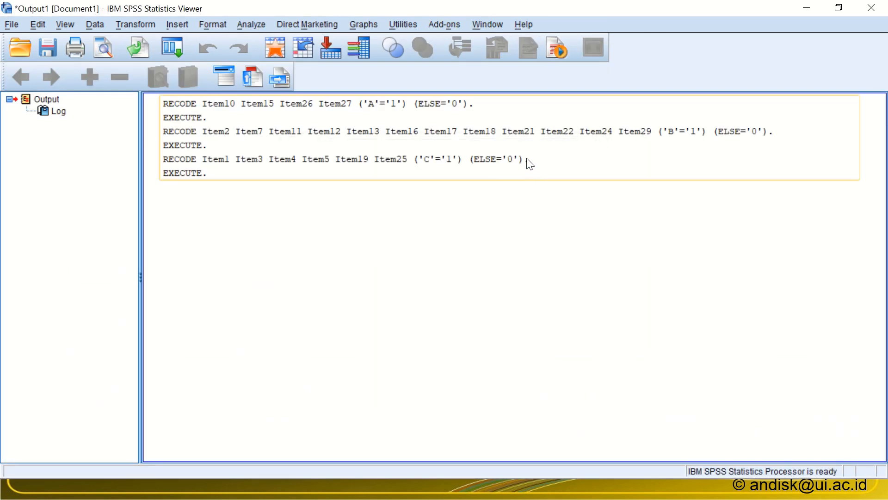
Step: Inspect the recoded values in the SPSS data, and view the items keyed D in Excel's Bengkel Kerja list
key(alt+Tab)
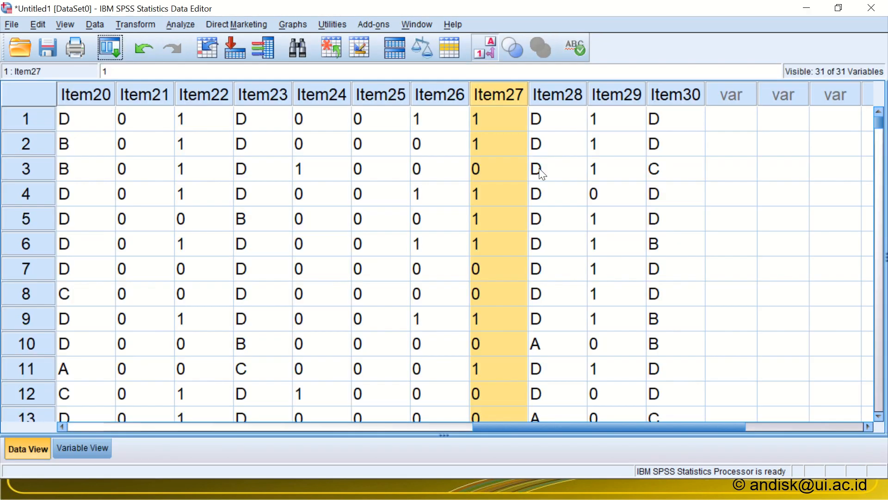
key(alt+Tab)
key(alt+Tab)
scroll(375, 243, down, 4)
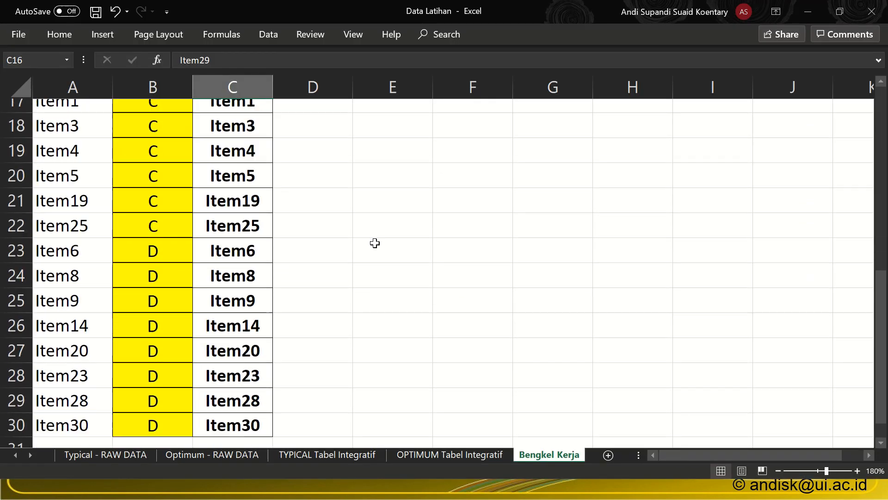
key(alt+Tab)
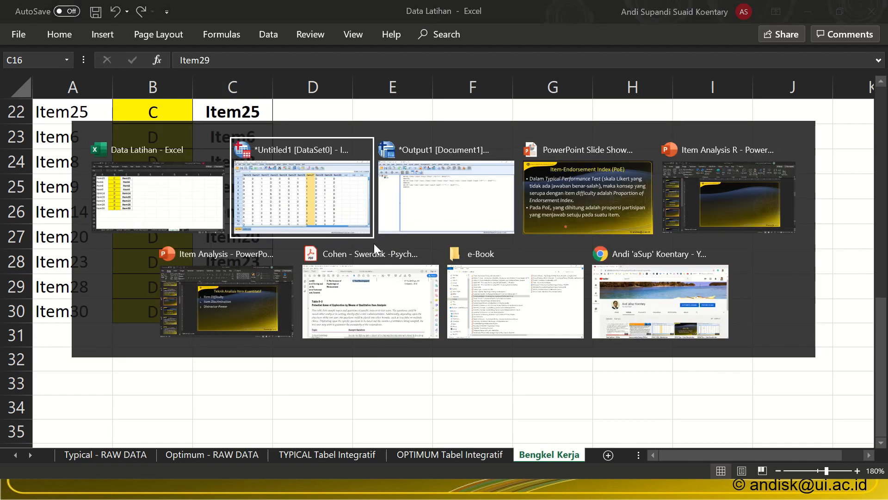
Step: Reopen Recode into Same Variables in SPSS and remove all the C-keyed items from the variables to recode
click(123, 48)
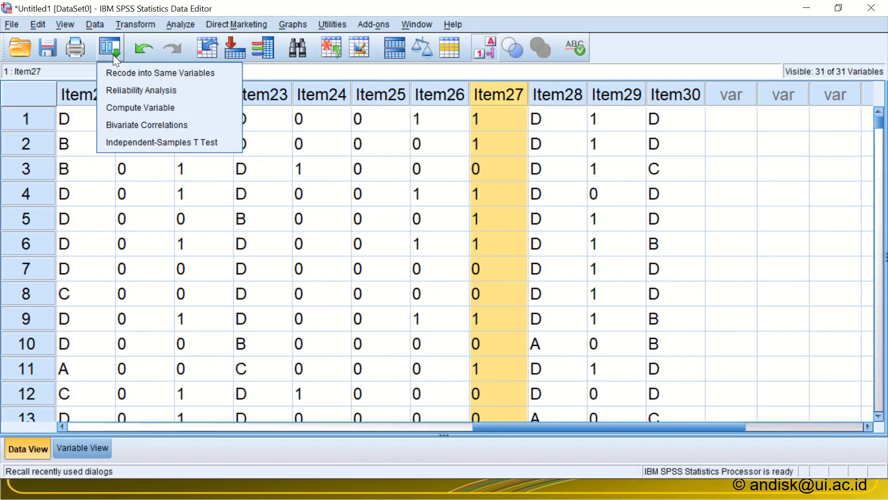
click(121, 70)
click(465, 224)
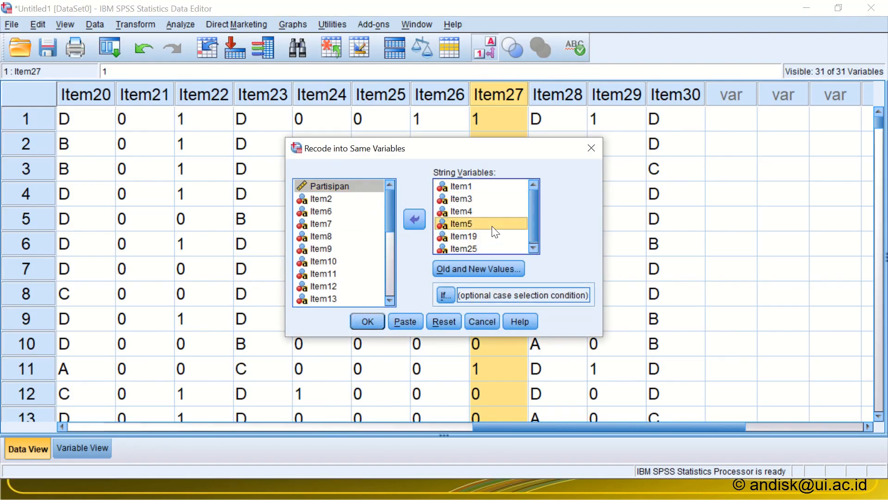
key(ctrl+a)
click(416, 218)
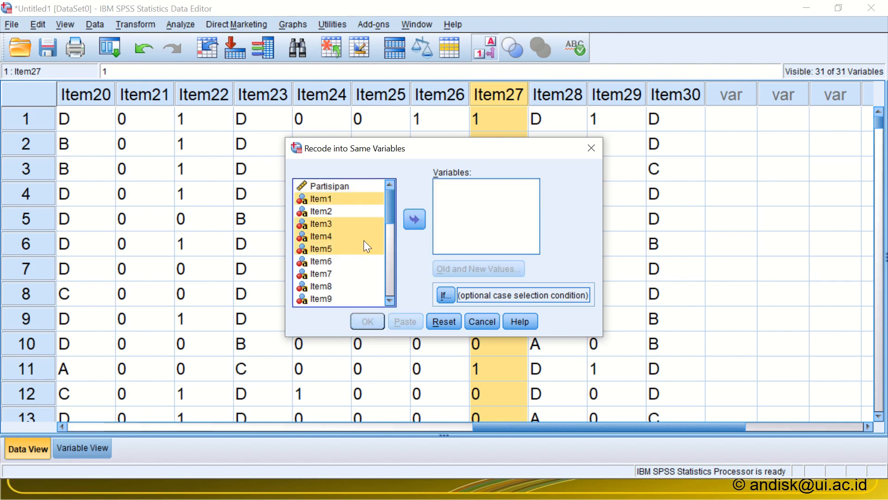
Step: Add Item6 and Item8 to the variables to recode
click(319, 261)
click(415, 221)
drag(324, 273, 468, 238)
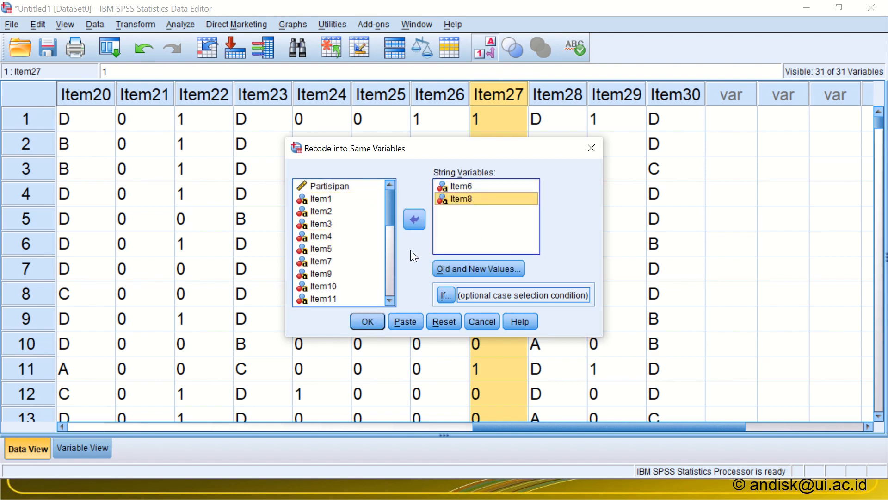
Step: Check the next D-keyed items in Excel's Bengkel Kerja list, and add Item9, Item14 and Item20 to the SPSS variables to recode
key(alt+Tab)
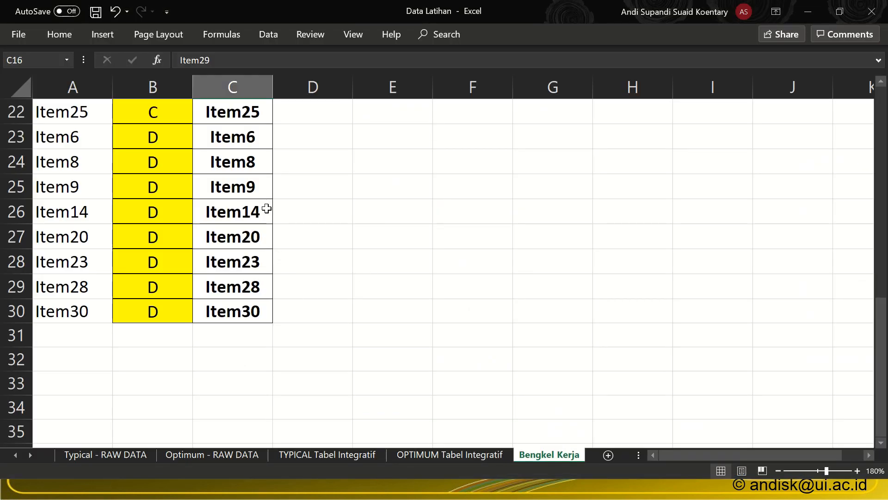
key(alt+Tab)
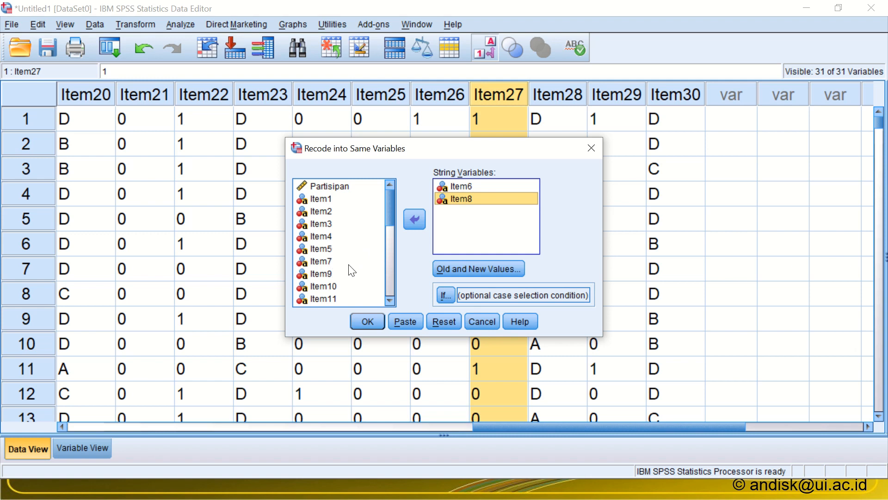
drag(328, 274, 436, 252)
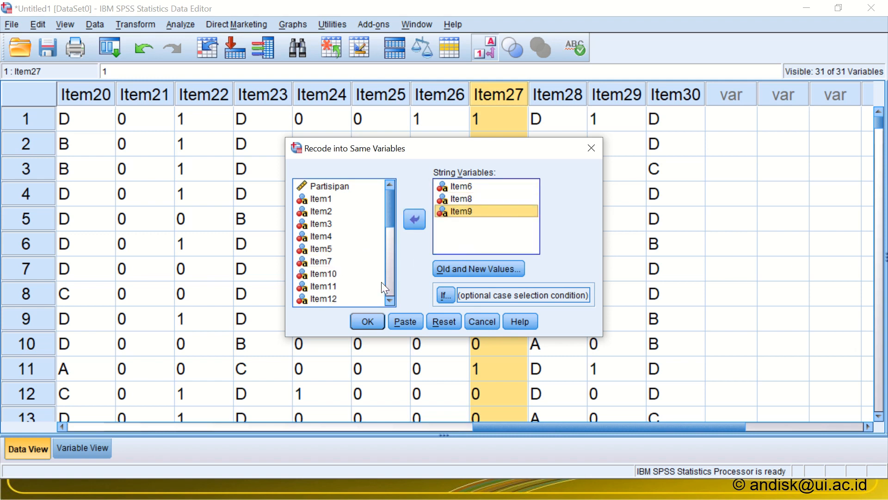
scroll(381, 281, down, 1)
drag(334, 286, 463, 245)
scroll(341, 259, down, 3)
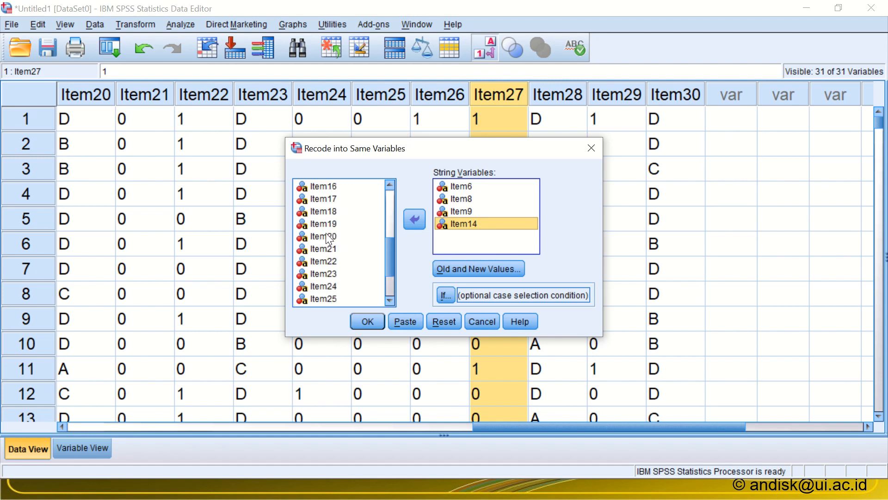
drag(326, 232, 454, 228)
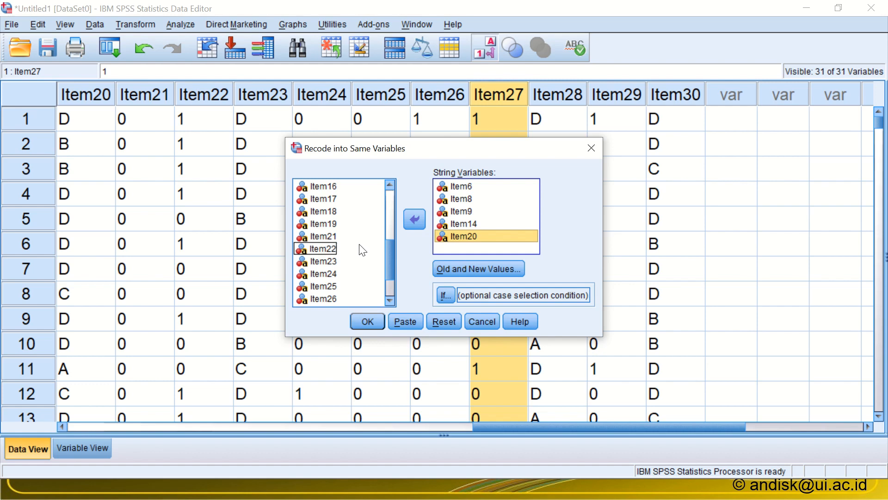
Step: Check the remaining D-keyed items in Excel's Bengkel Kerja list, and add Item23, Item28 and Item30 to the SPSS variables to recode
key(alt+Tab)
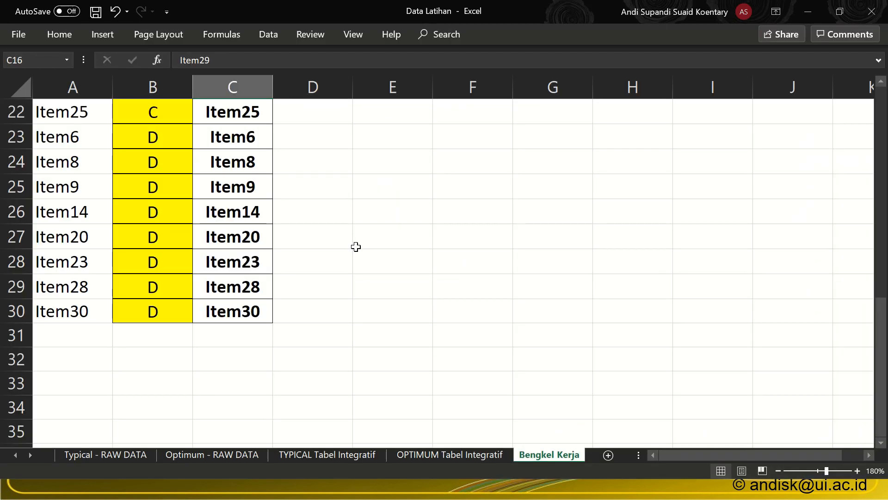
key(alt+Tab)
scroll(357, 252, down, 2)
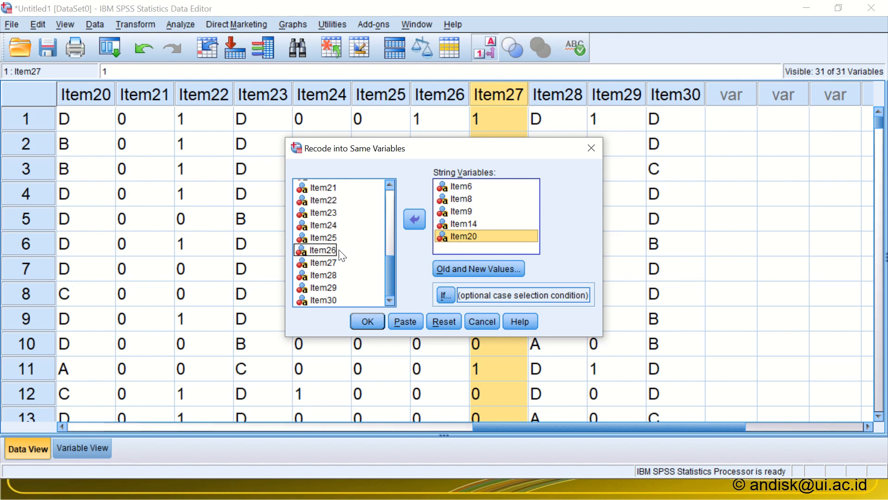
double_click(323, 212)
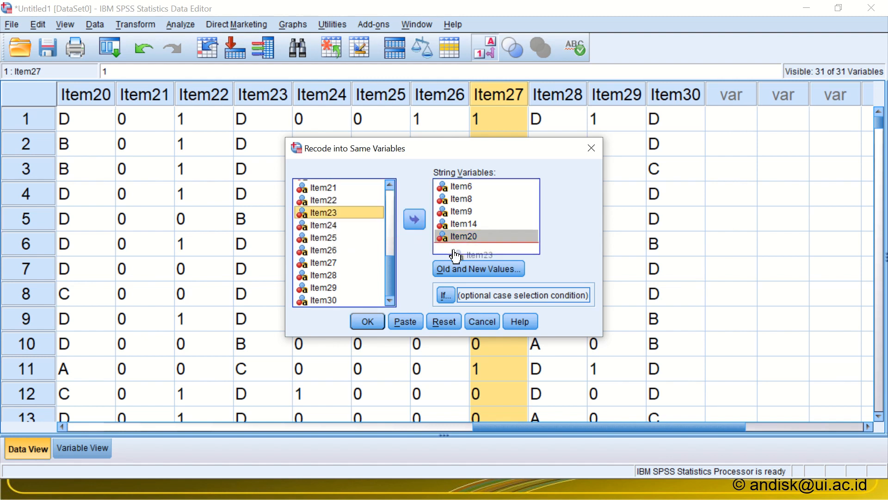
drag(324, 275, 492, 250)
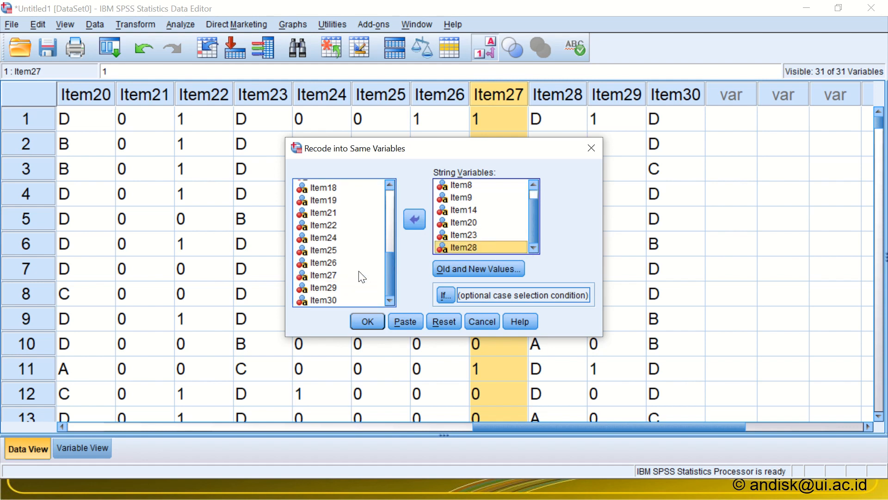
drag(324, 298, 441, 269)
drag(459, 252, 458, 253)
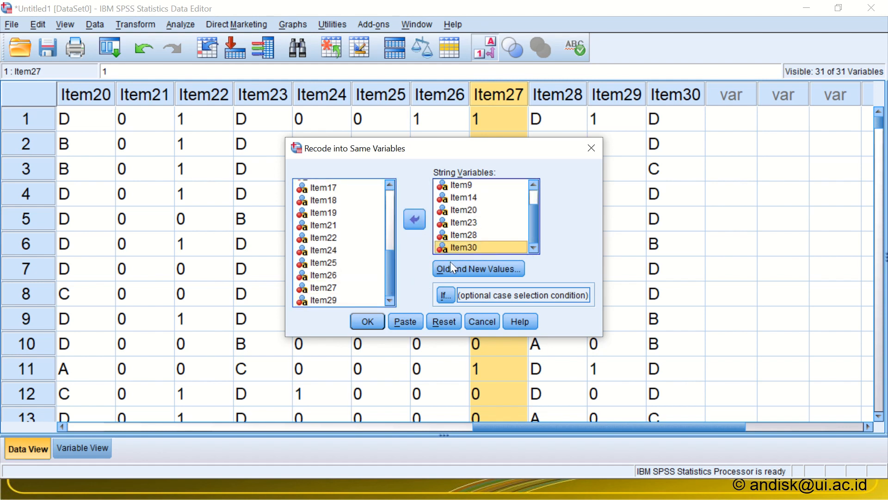
Step: Change the recode rule for answer C so that D becomes 1, keep all other values as 0, and run the recode
click(454, 270)
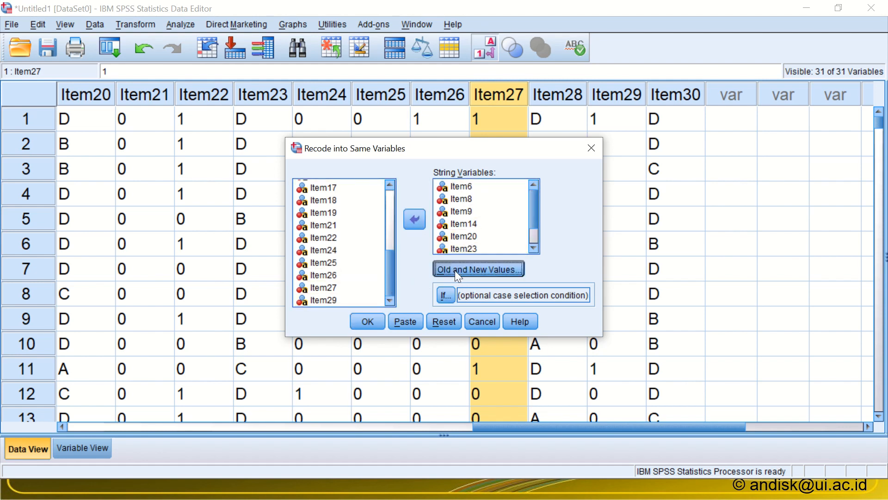
click(503, 208)
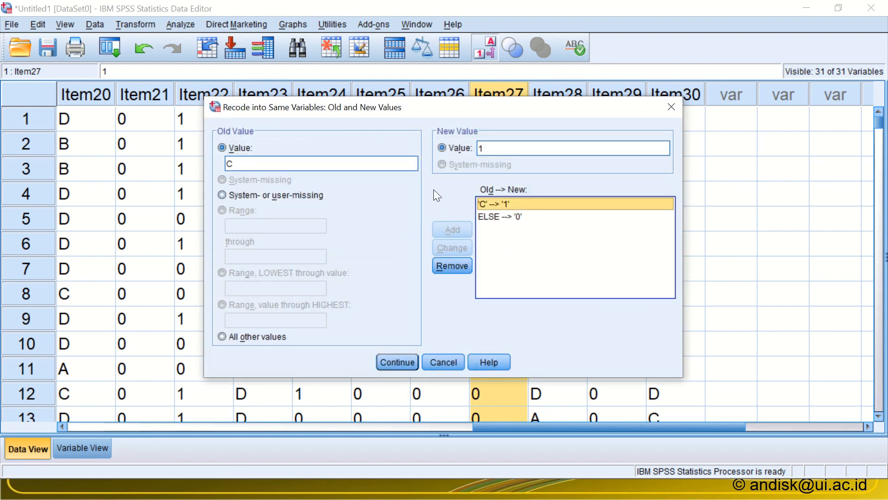
double_click(288, 163)
text(D)
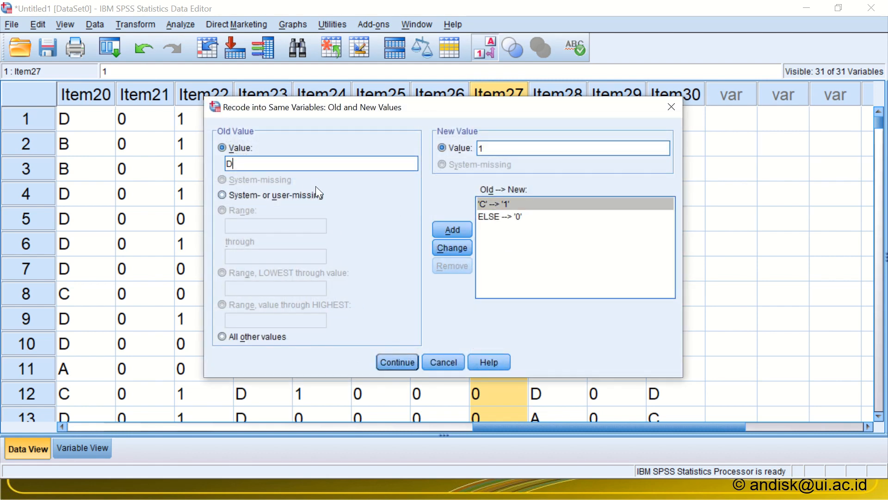
click(451, 247)
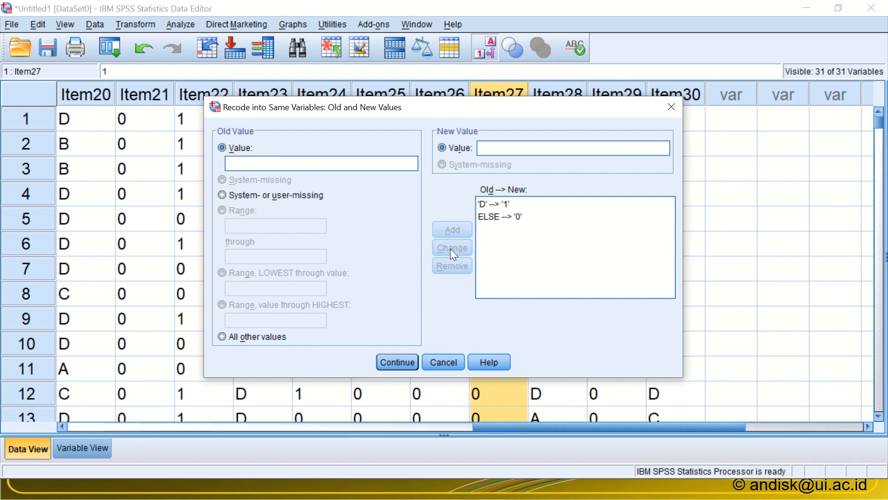
click(398, 362)
click(368, 320)
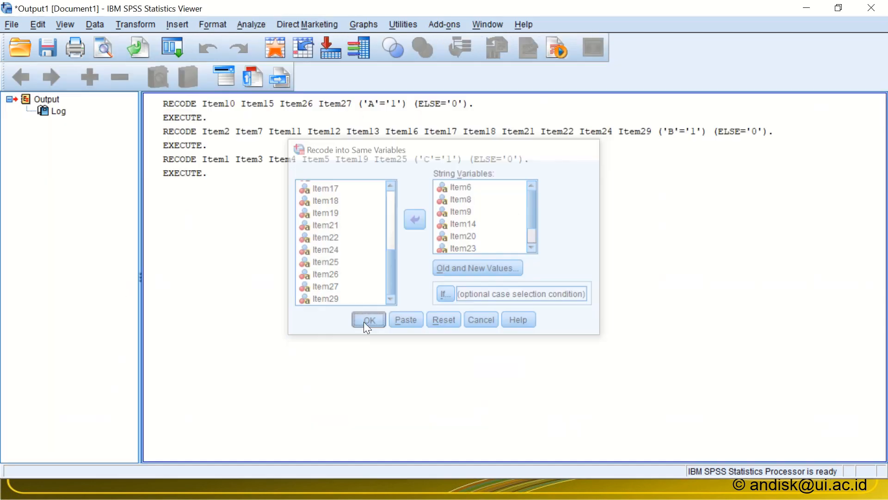
Step: Inspect the recoded 0/1 values across all items in the SPSS data, looking closely at Item5 and Item10
key(alt+Tab)
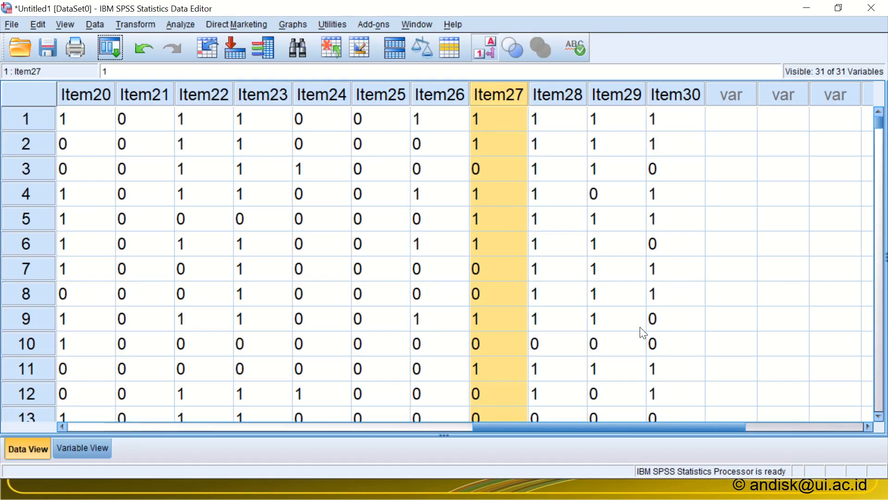
drag(690, 430, 237, 376)
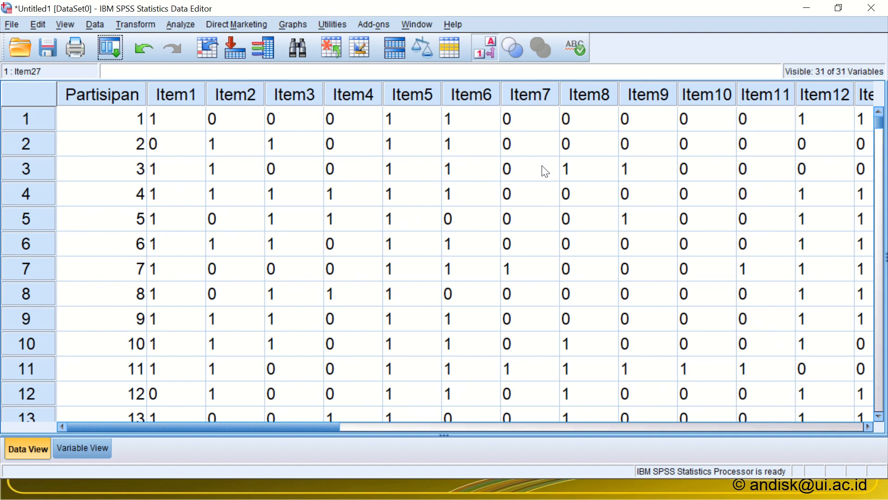
drag(401, 121, 399, 397)
scroll(405, 322, down, 18)
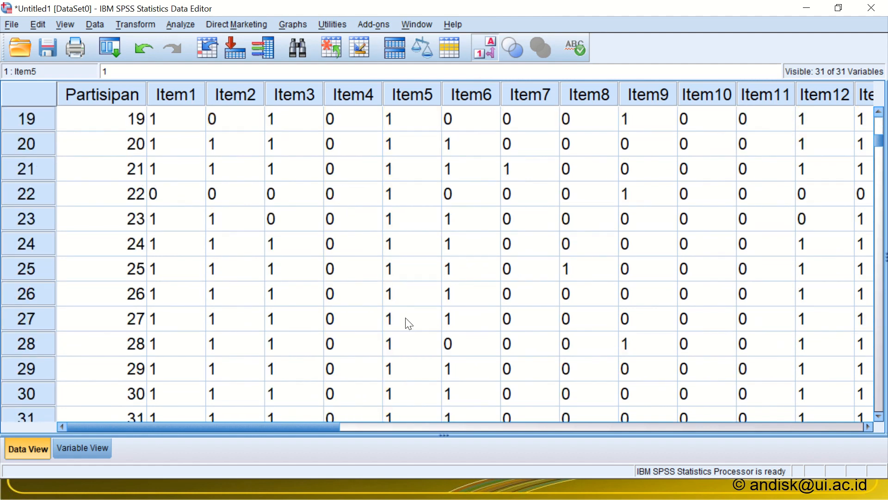
scroll(410, 322, up, 6)
scroll(411, 322, up, 7)
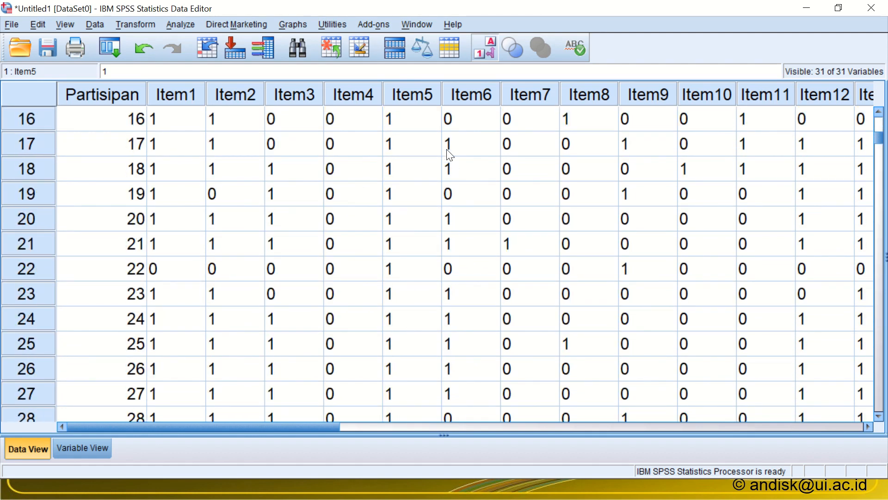
click(415, 99)
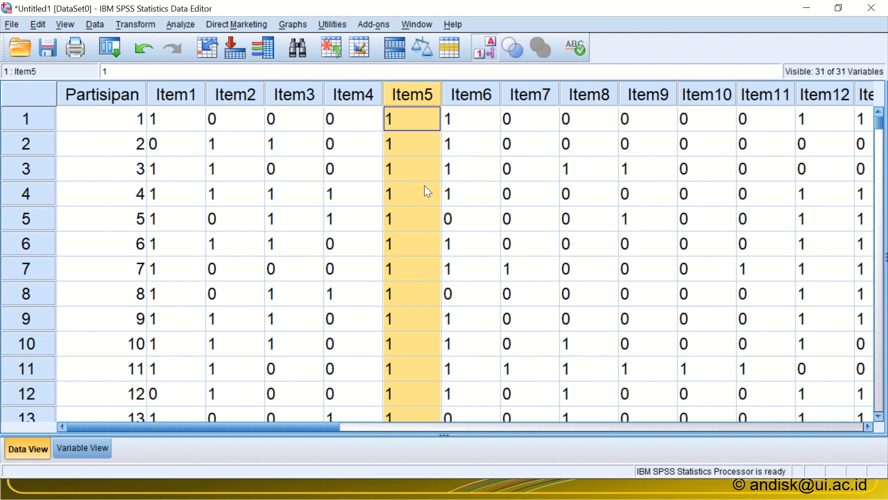
drag(706, 121, 685, 345)
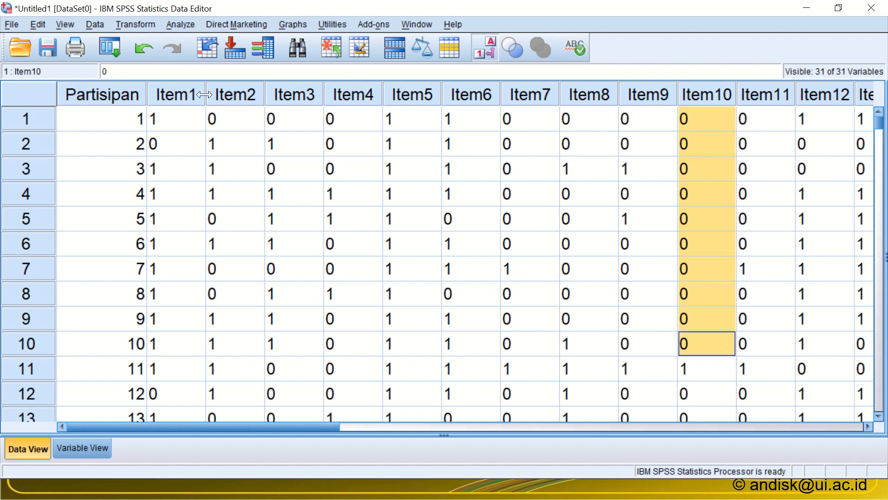
Step: Run a Frequencies analysis on Item1 with its frequency table displayed, and view the resulting table
click(175, 93)
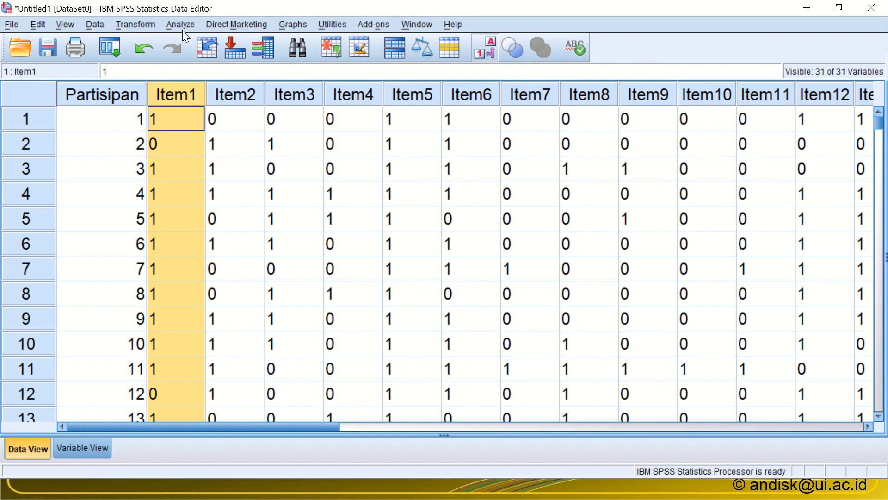
click(170, 26)
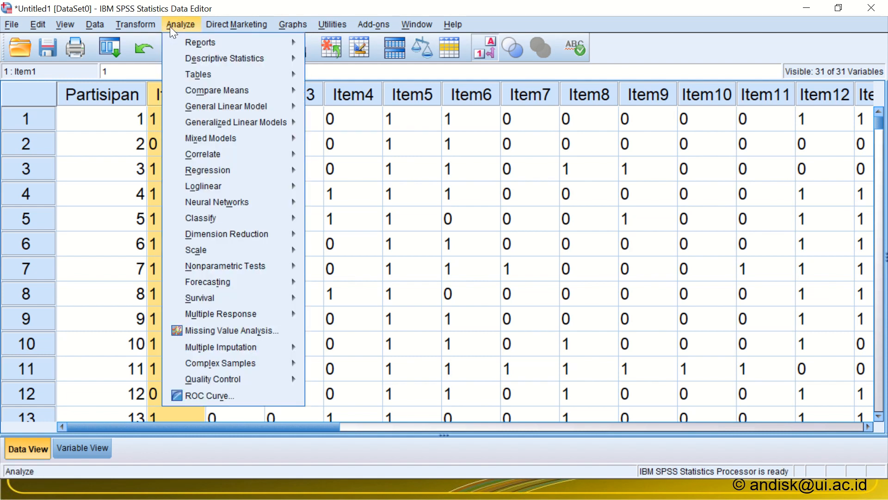
mouse_move(177, 60)
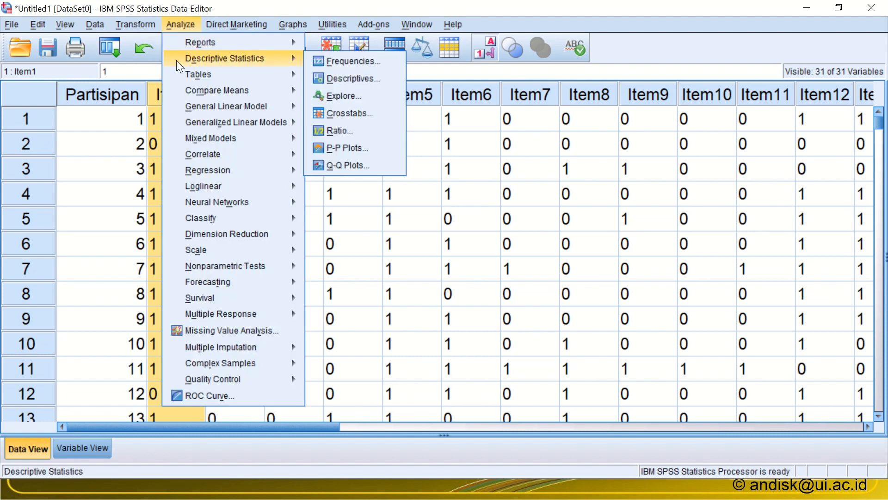
click(342, 59)
click(327, 198)
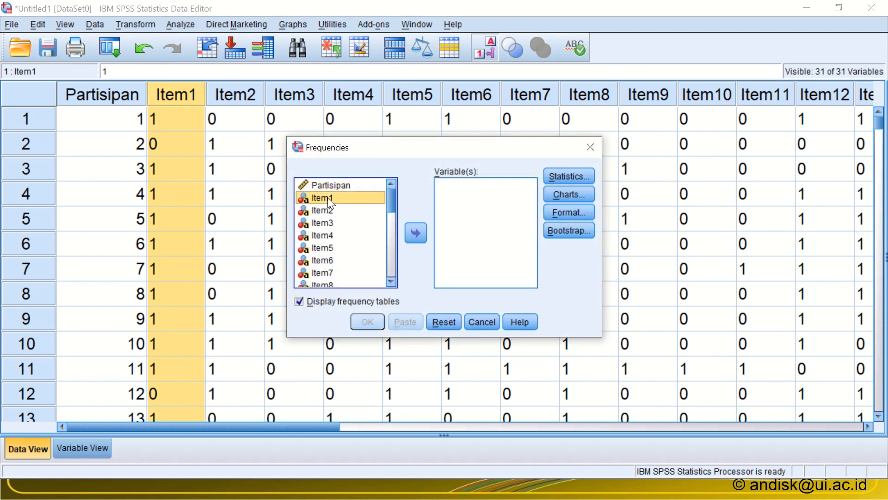
click(416, 231)
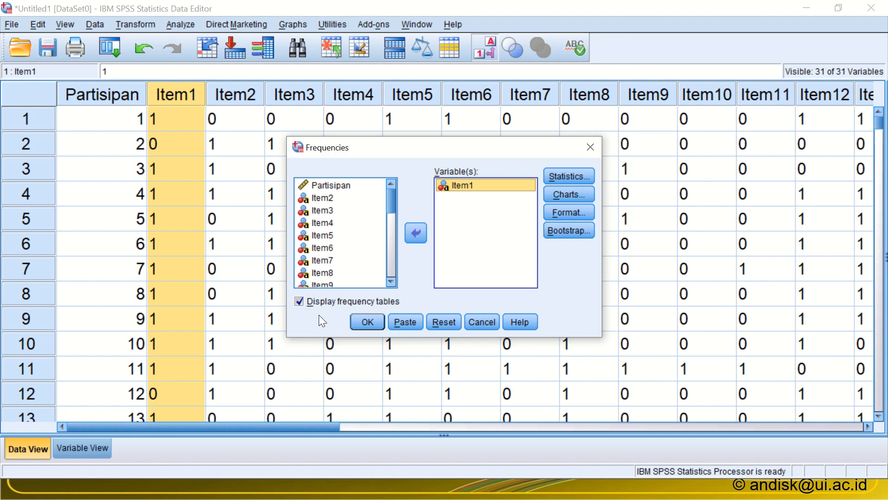
click(367, 322)
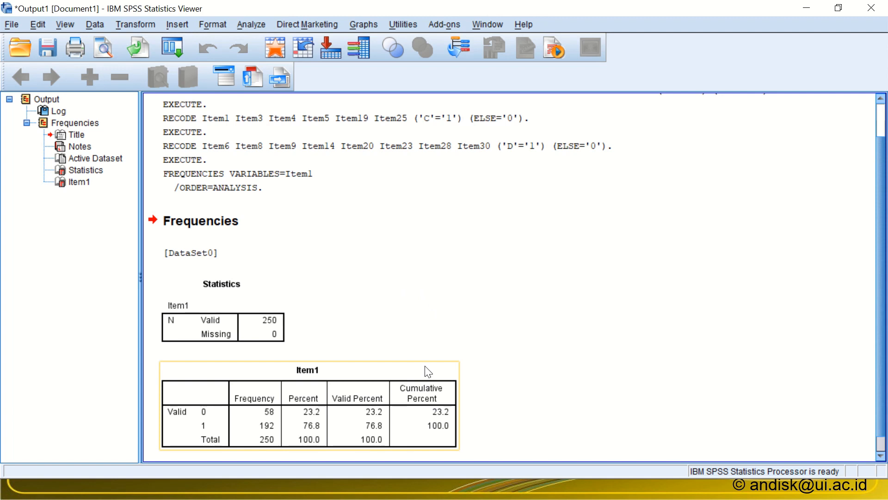
scroll(426, 366, down, 1)
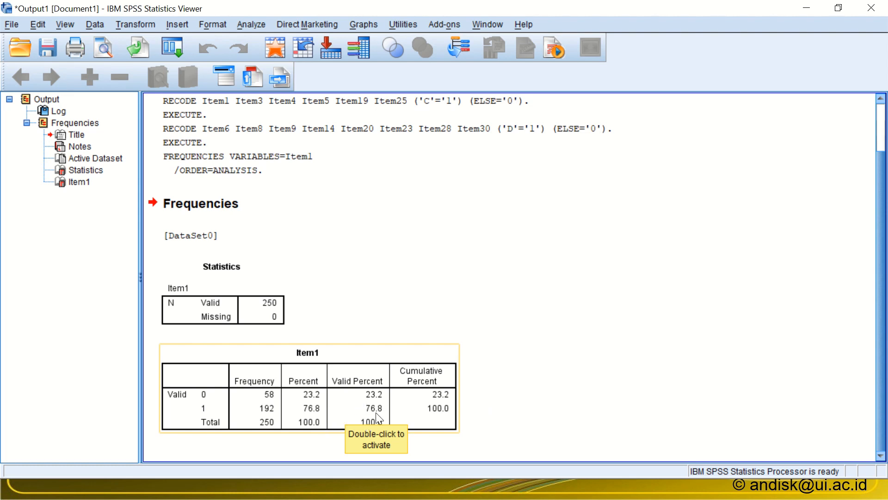
Step: Switch to the OPTIMUM Tabel Integratif sheet in Excel, enter 0.6 as item 1's p value, and recheck the Item1 frequencies in SPSS
key(alt+Tab)
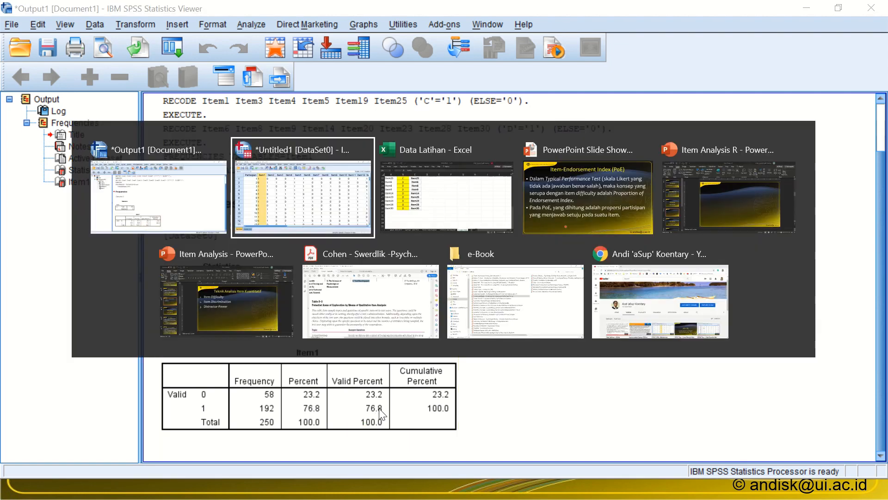
key(alt+Tab)
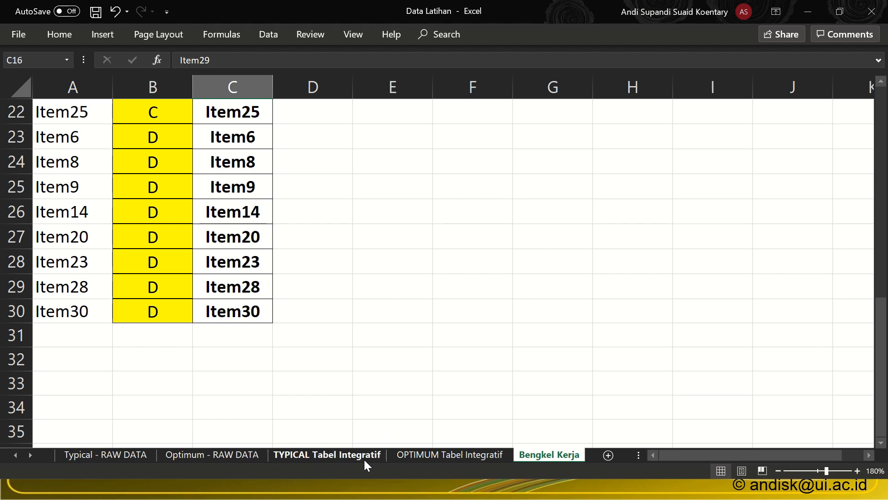
click(430, 453)
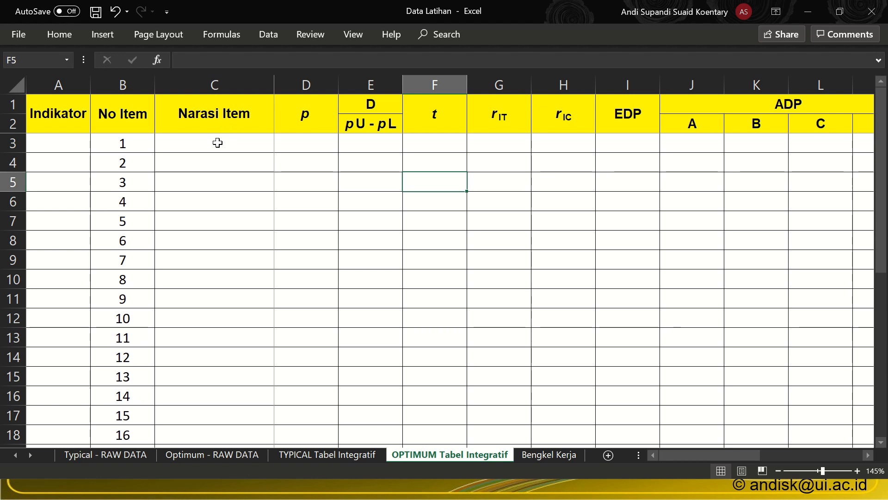
drag(213, 145, 214, 295)
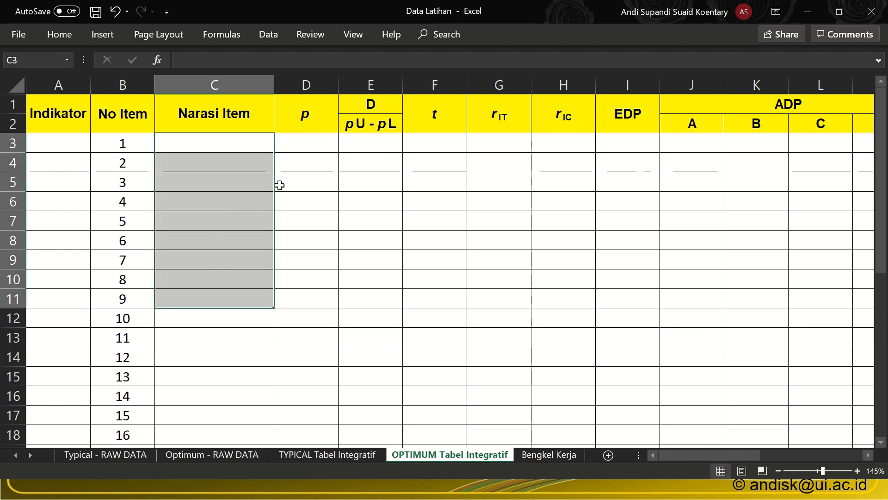
click(313, 143)
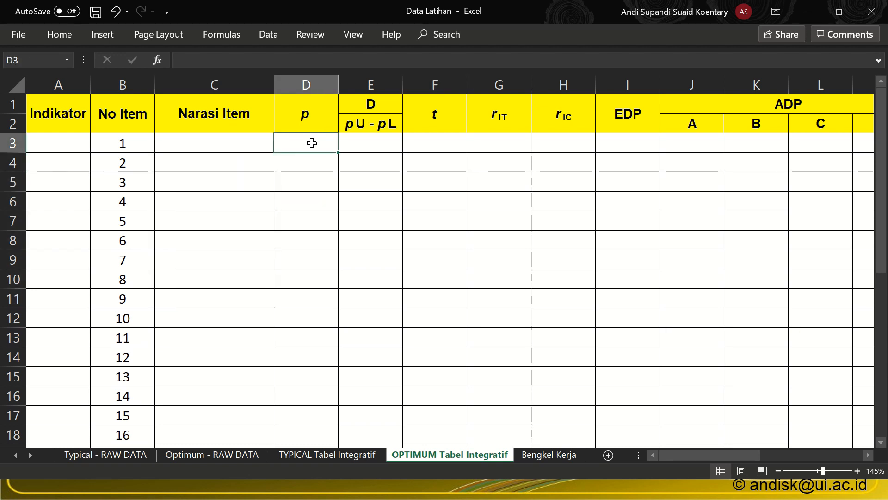
text(0.6)
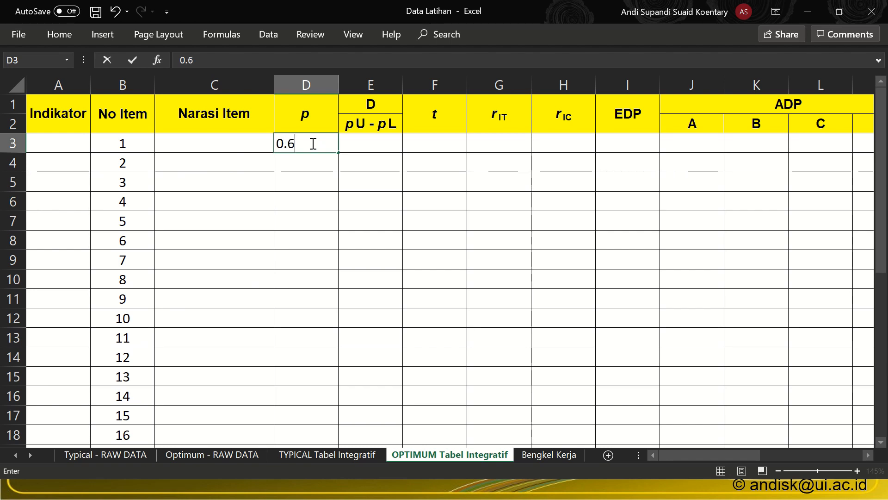
key(alt+Tab)
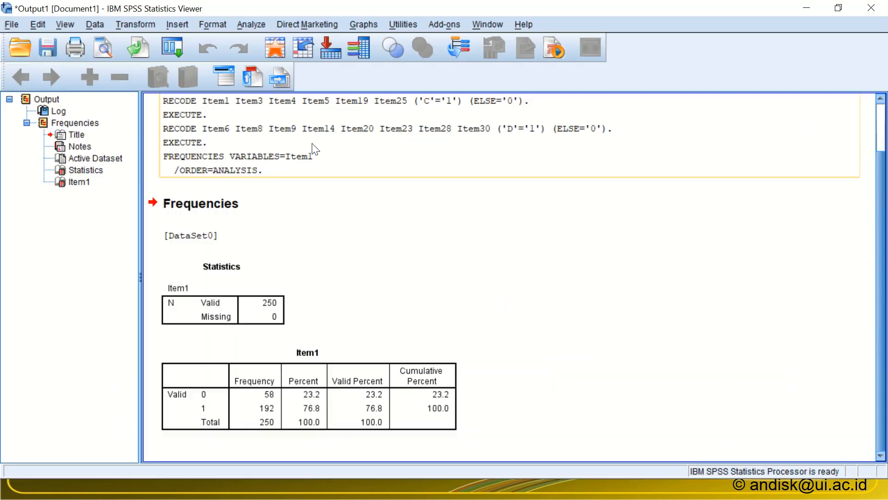
Step: Switch to the Excel workbook and enter 0.768 as the p value for item 1 in cell D3
key(alt+Tab)
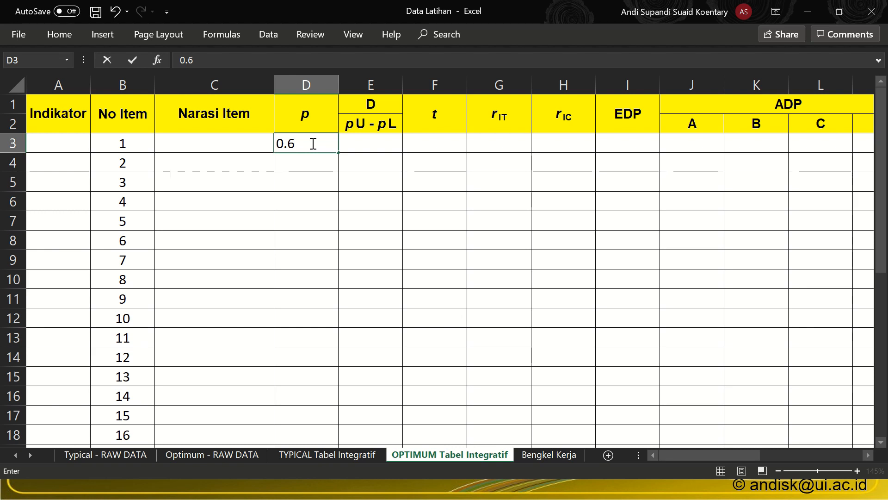
key(BackSpace)
text(768)
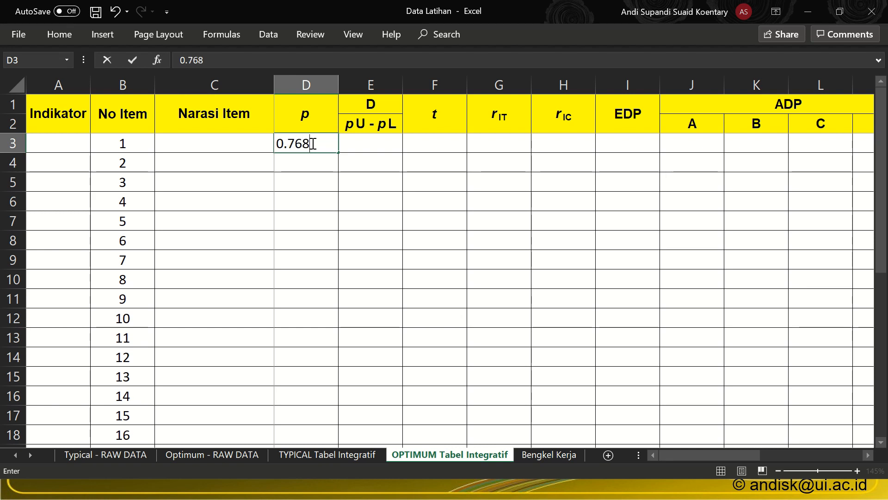
key(ctrl+Return)
key(Return)
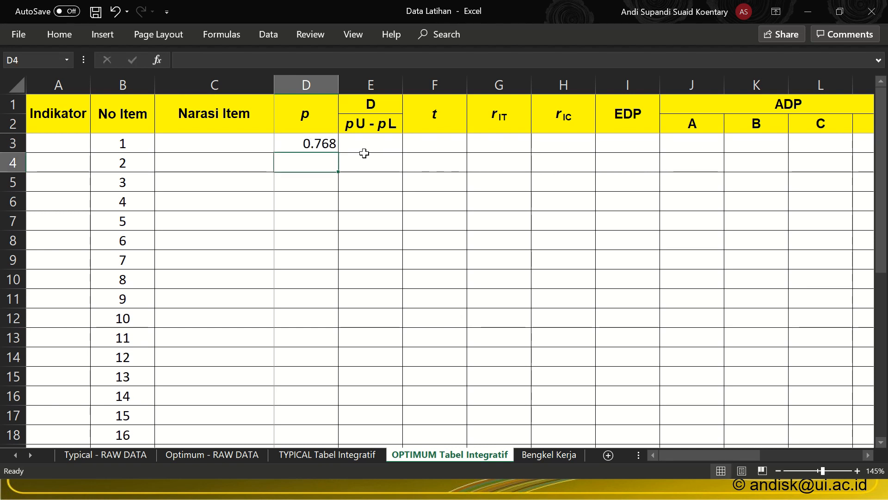
click(303, 147)
Step: Switch to the SPSS output and run Frequencies again with Item2 through Item5 added to the analysed variables
key(alt+Tab)
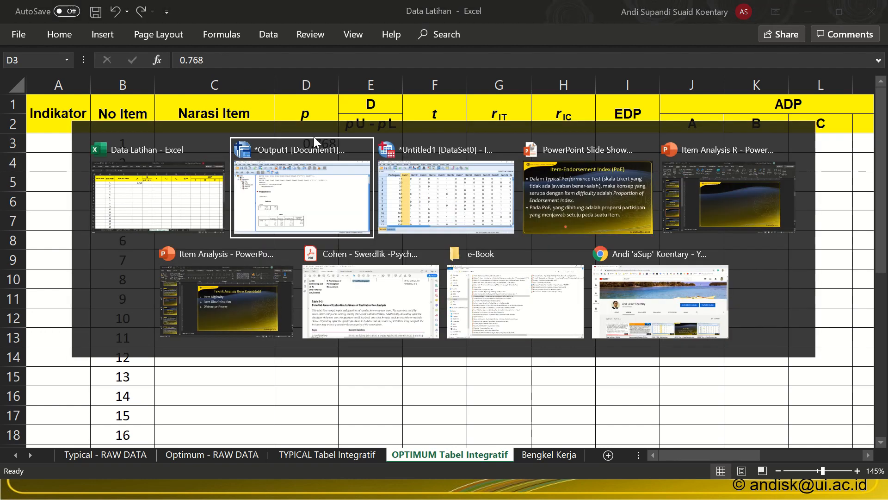
click(180, 42)
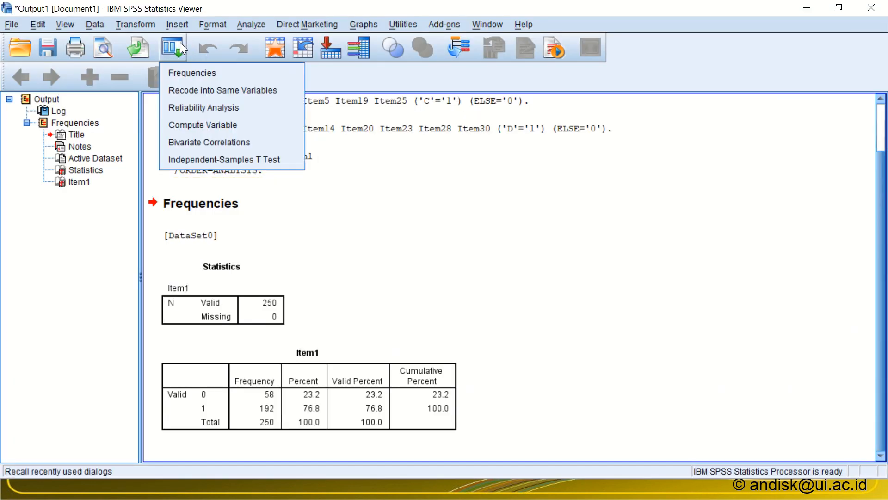
click(206, 72)
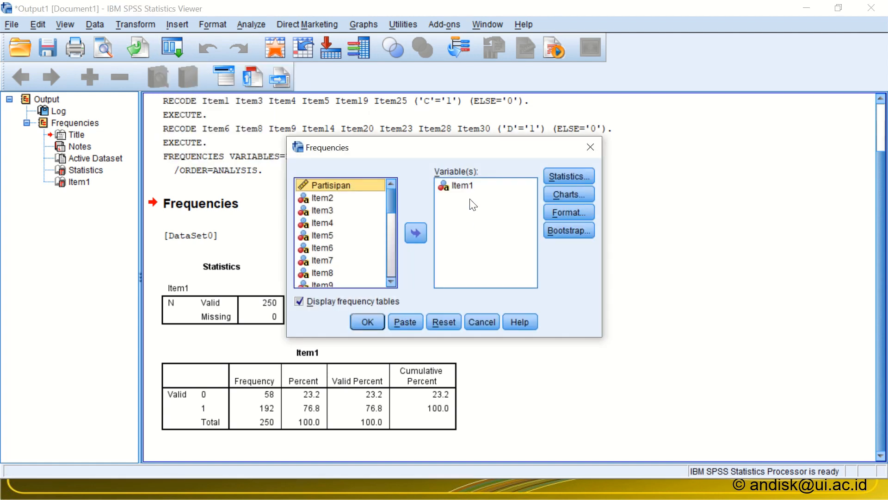
click(328, 199)
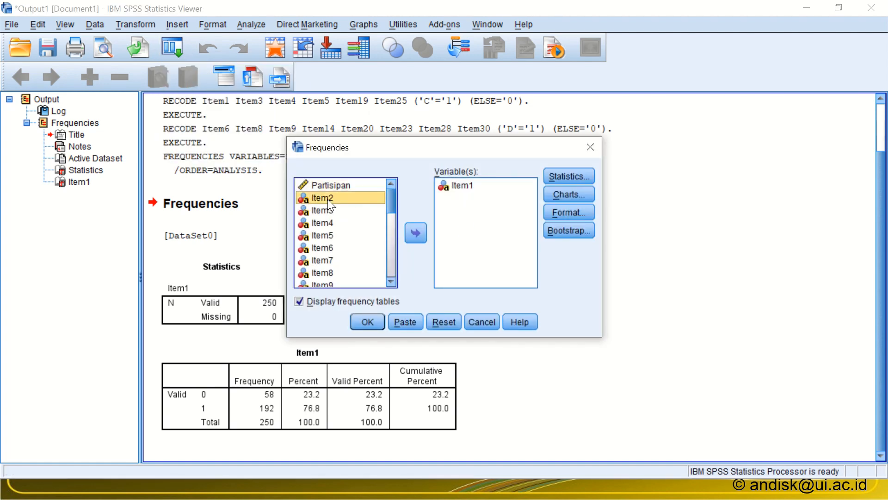
shift+click(321, 235)
click(410, 229)
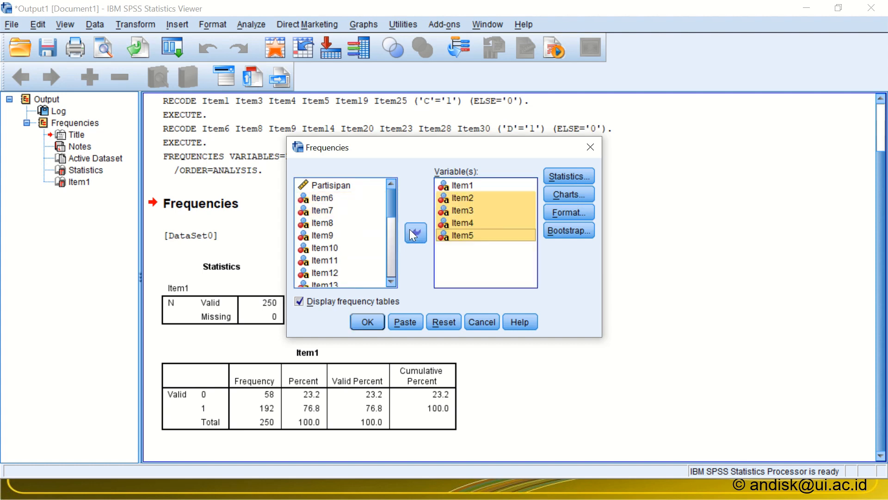
click(365, 322)
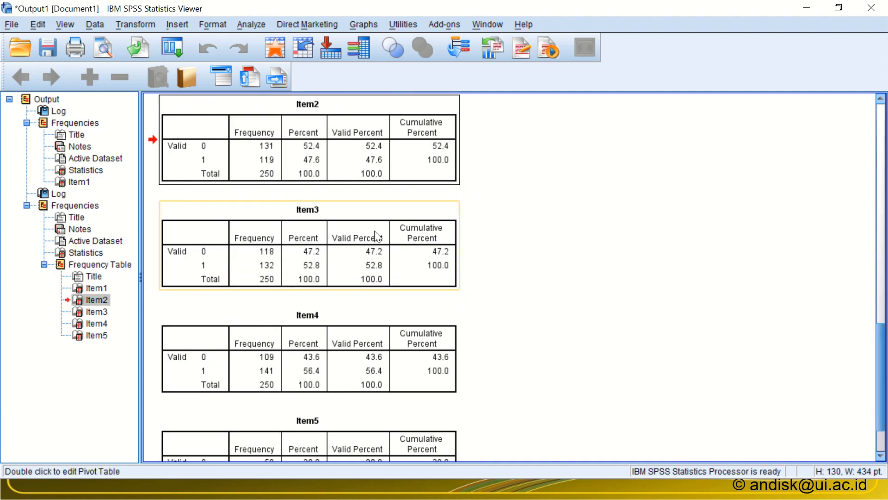
Step: Return to the Excel table and enter 0.476 as the p value for item 2
key(alt+Tab)
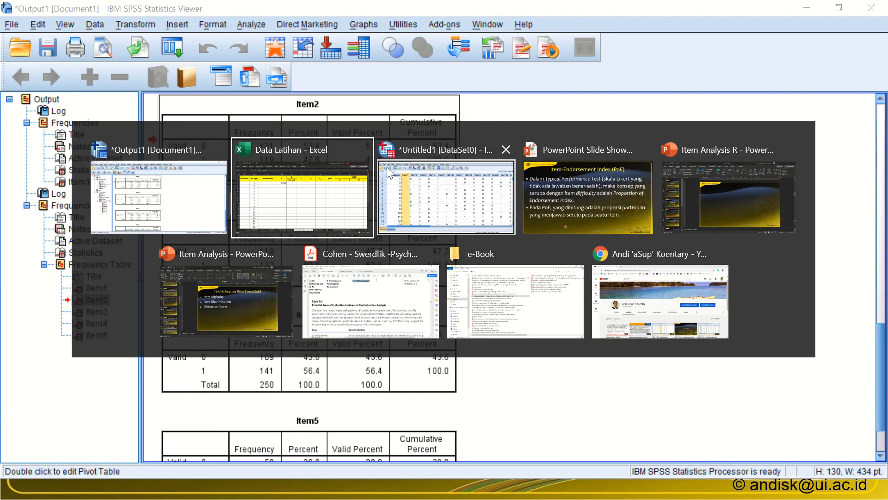
key(alt+Tab)
key(alt+Tab)
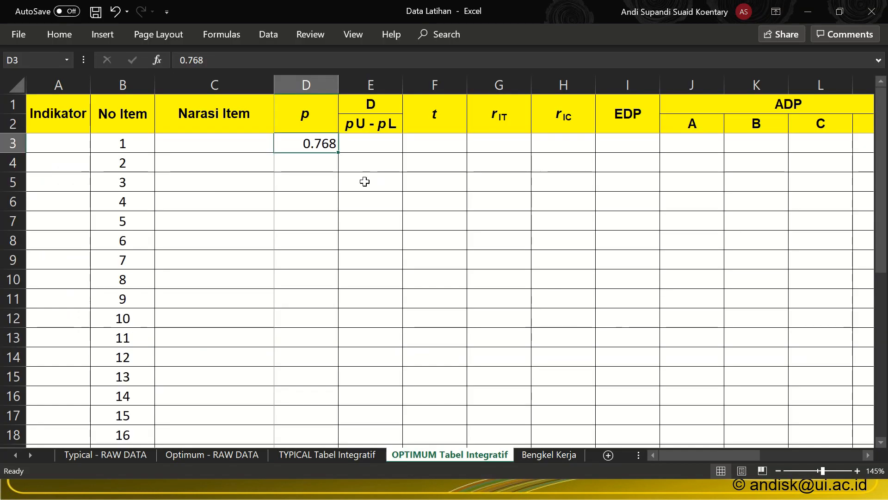
click(319, 169)
text(0)
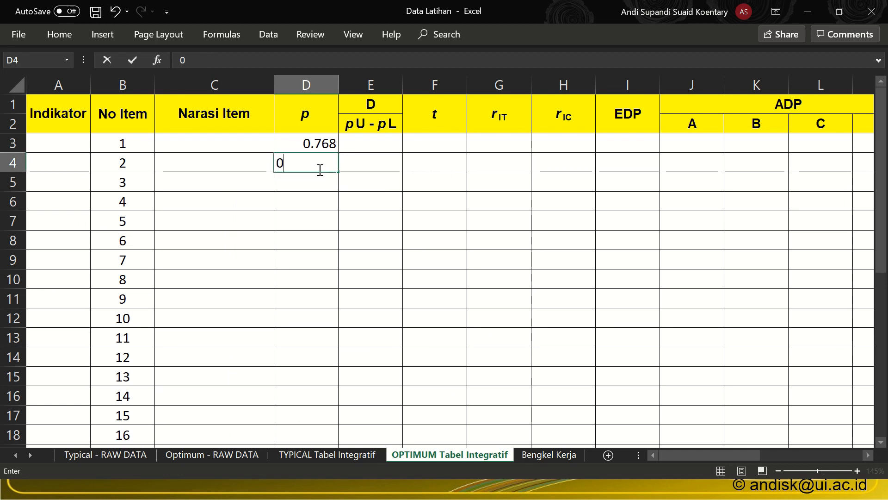
text(.476)
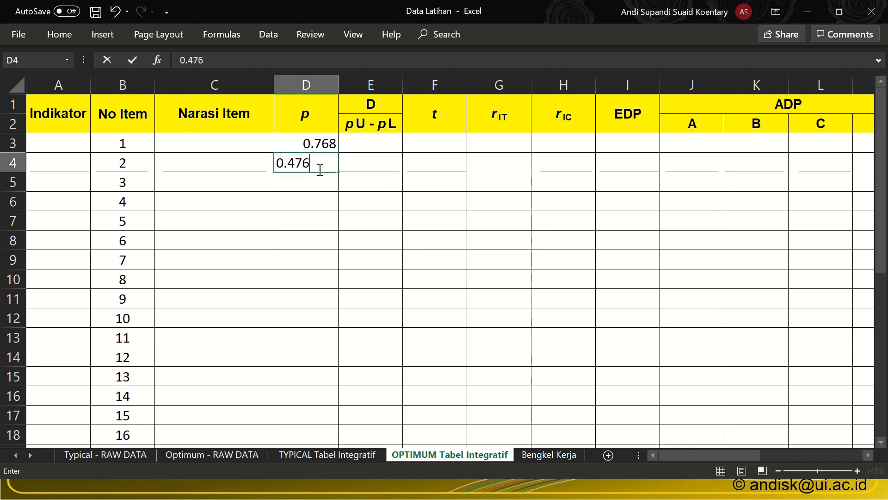
key(Return)
Step: Check the Item3 frequency table in SPSS and enter 0.528 as item 3's p value in Excel
key(alt+Tab)
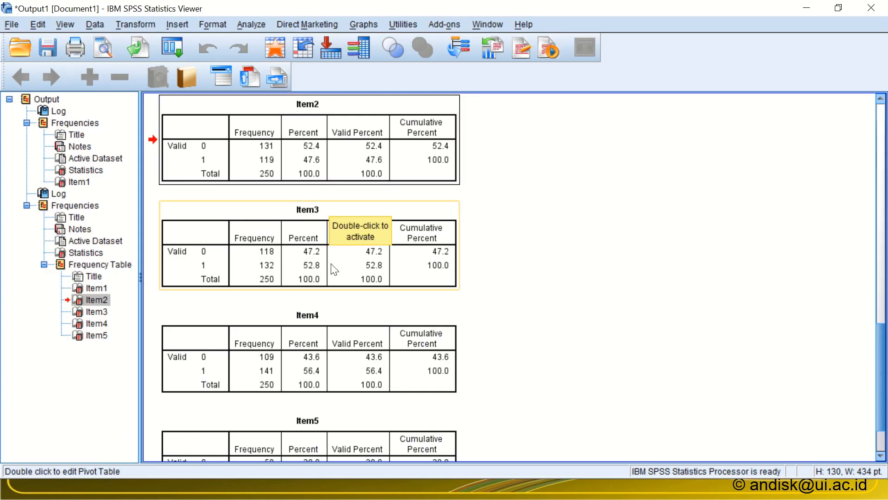
key(alt+Tab)
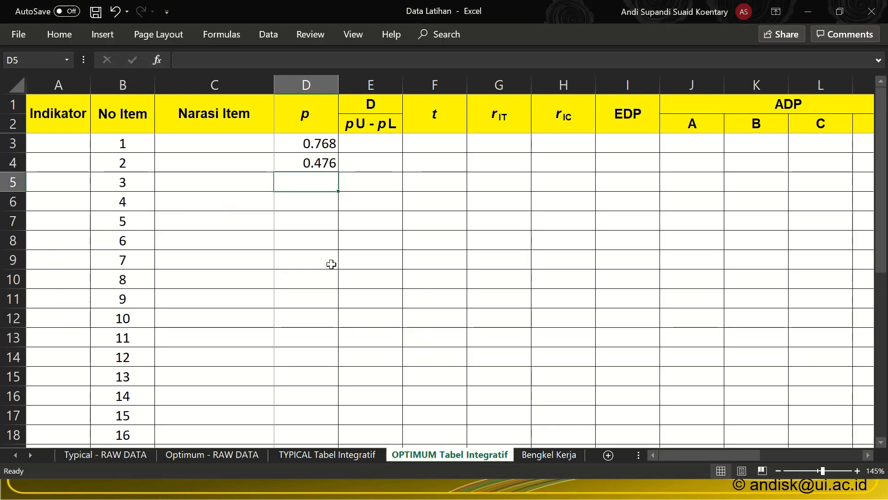
text(0.5)
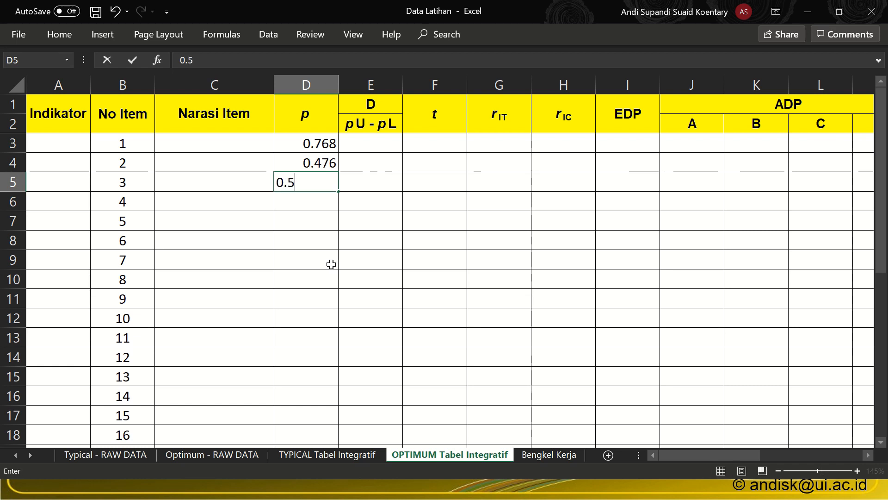
text(28)
key(Return)
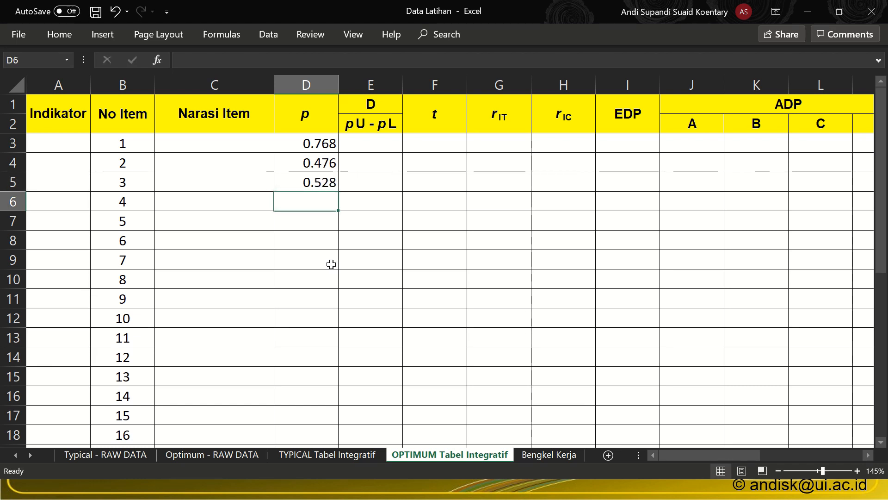
Step: Check the Item4 frequency table in SPSS and enter 0.564 as item 4's p value in Excel
key(alt+Tab)
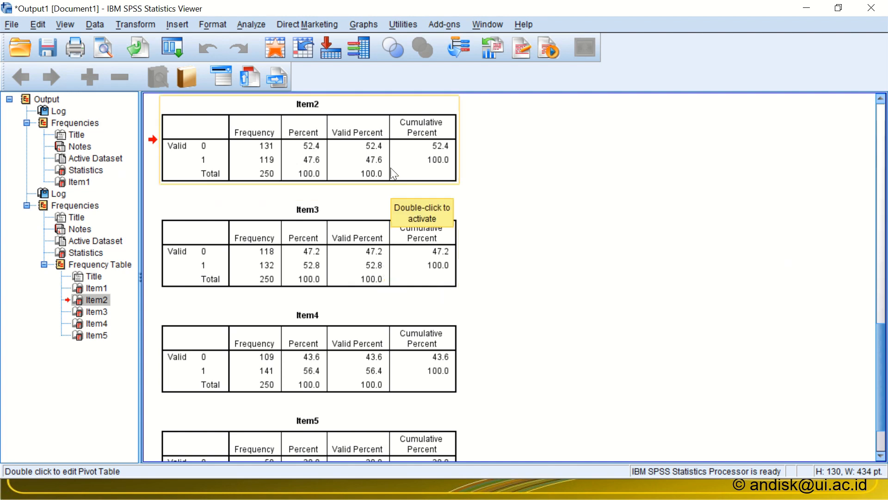
key(alt+Tab)
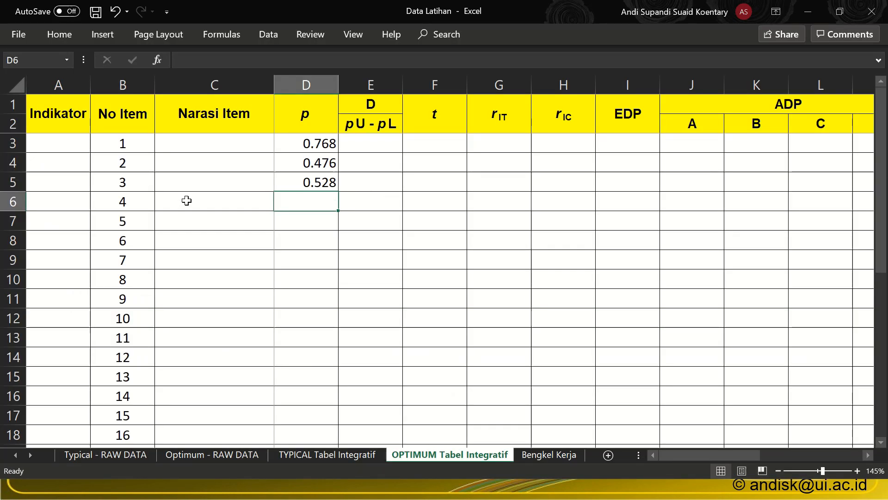
key(alt+Tab)
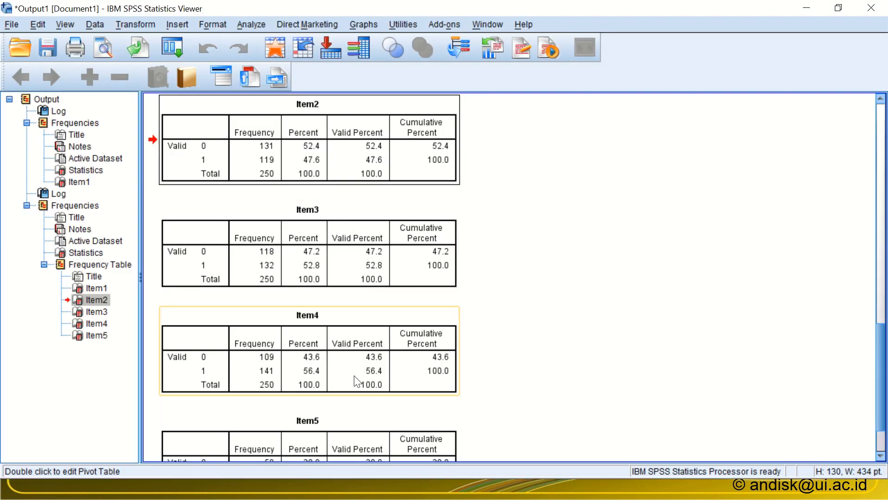
key(alt+Tab)
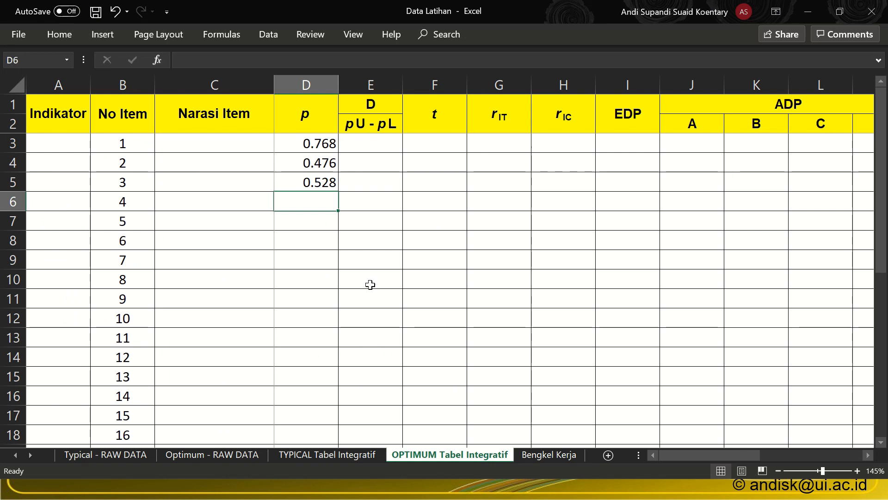
text(0.564)
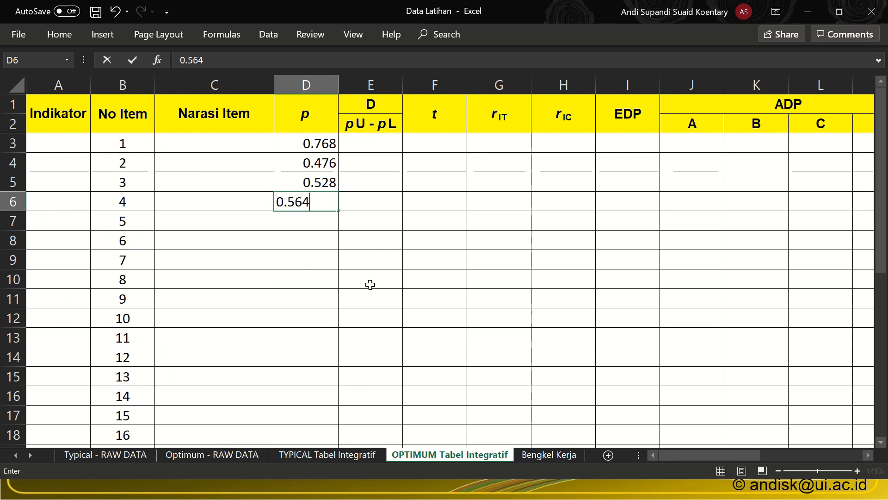
key(Return)
Step: Look up the Item5 frequency table in SPSS and enter 0.800 as item 5's p value in Excel
key(alt+Tab)
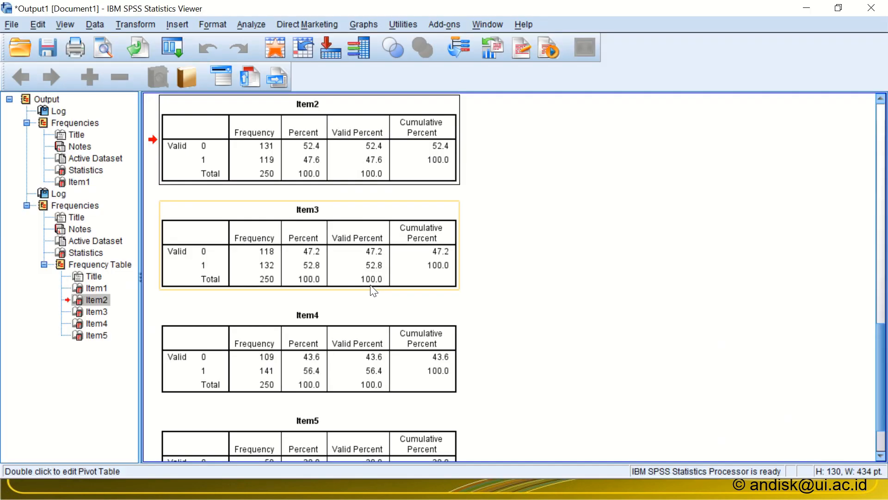
click(351, 452)
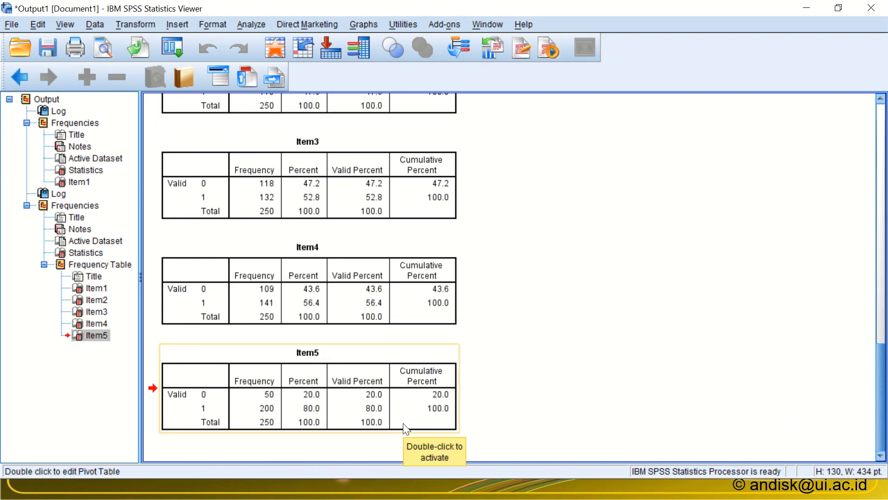
key(alt+Tab)
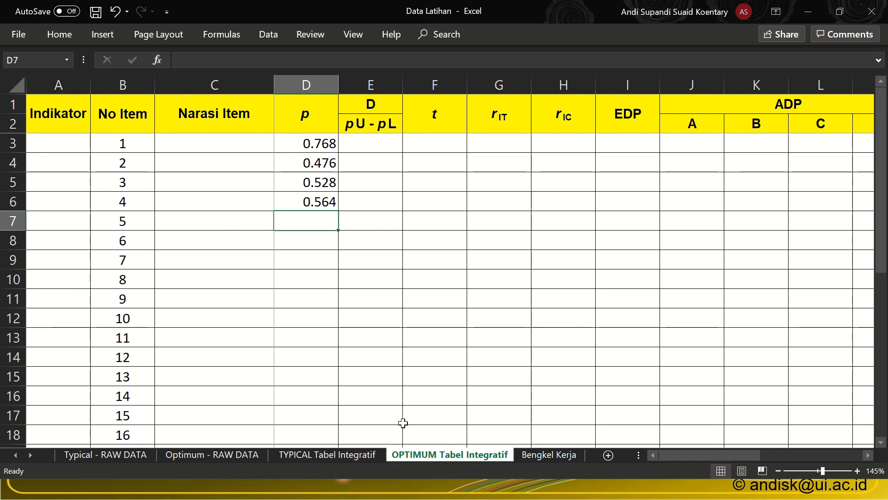
text(0.)
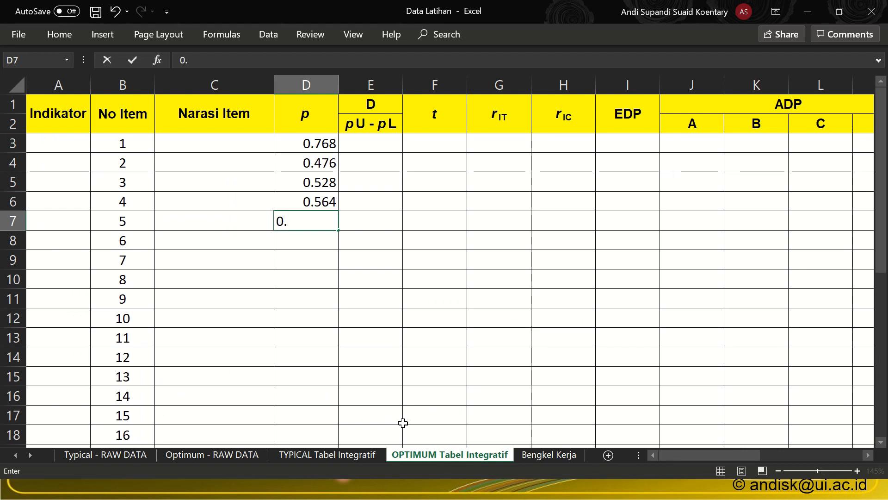
text(800)
key(Return)
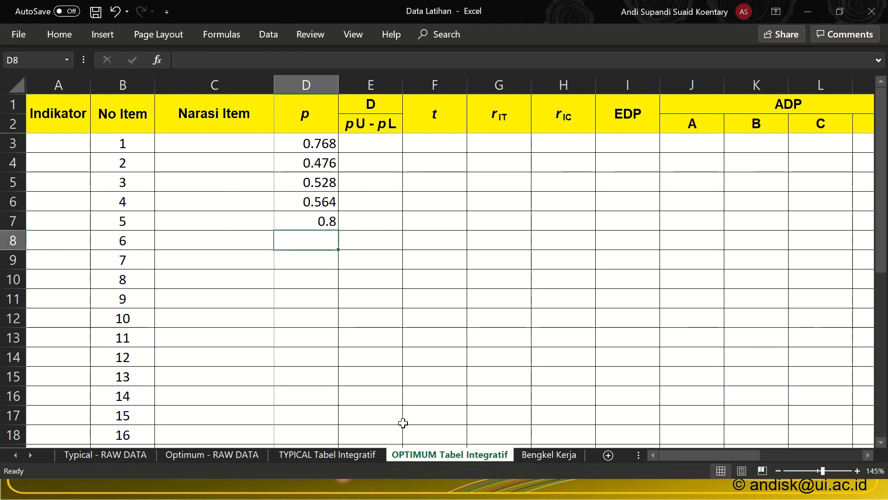
Step: Format the p column cells D3 to D32 as Number with three decimal places
click(319, 223)
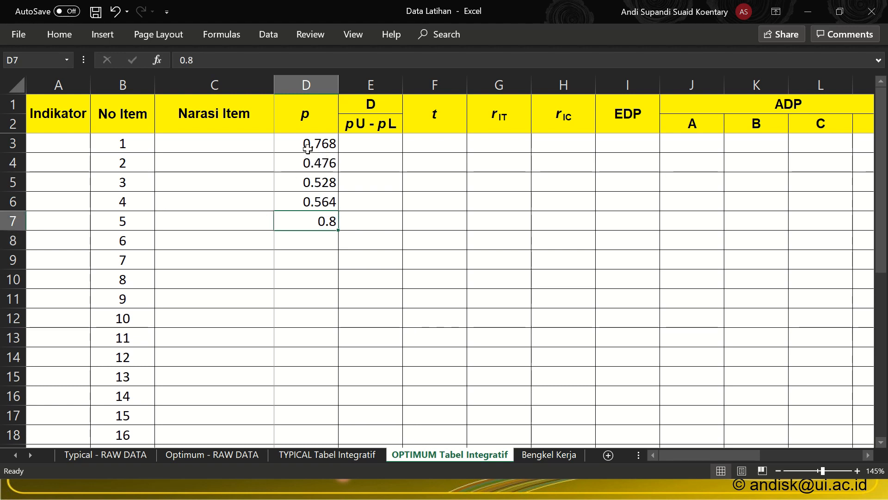
drag(307, 145, 303, 217)
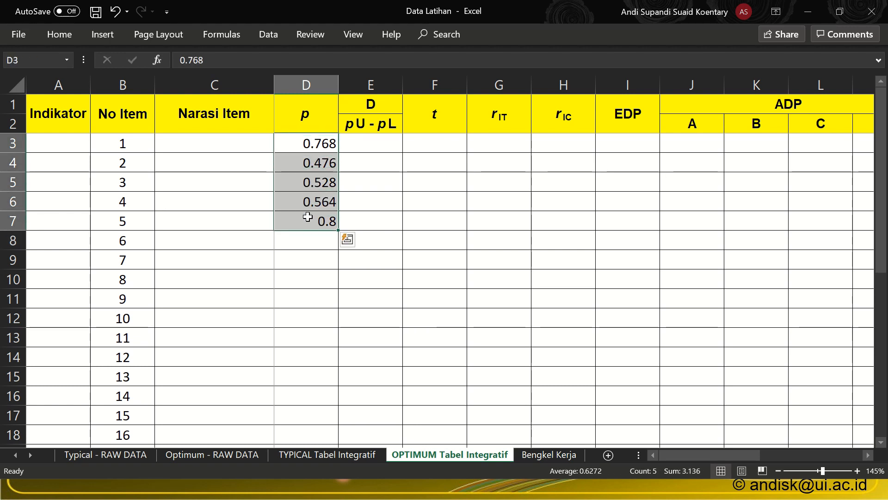
drag(306, 156, 284, 410)
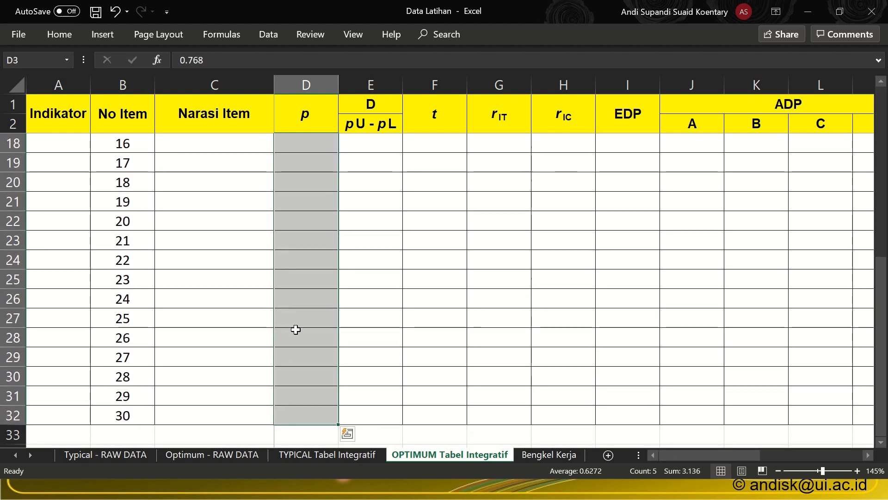
right_click(301, 264)
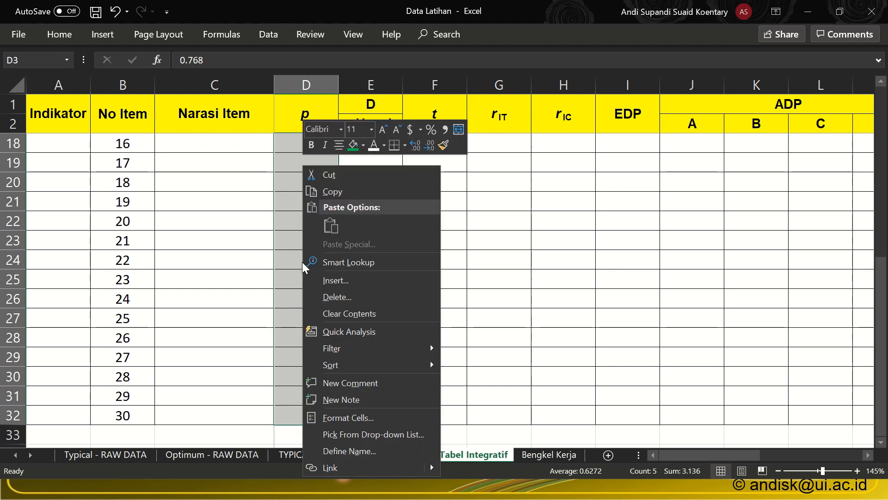
click(366, 417)
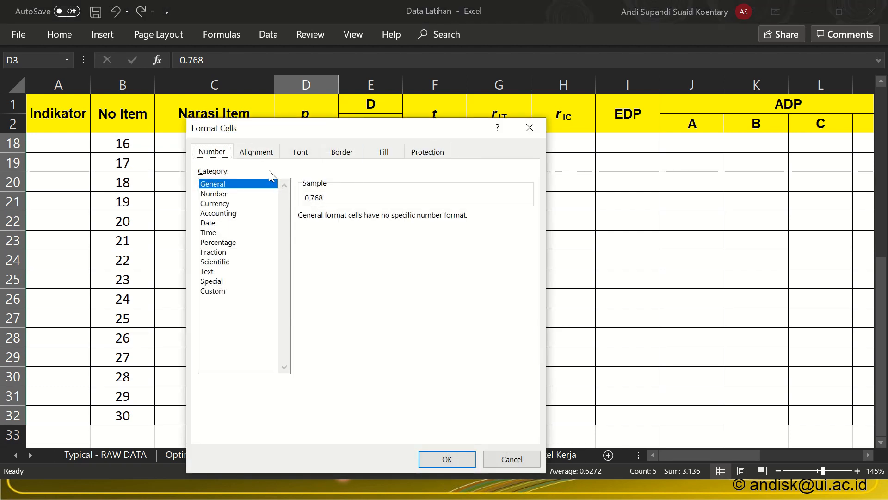
click(220, 194)
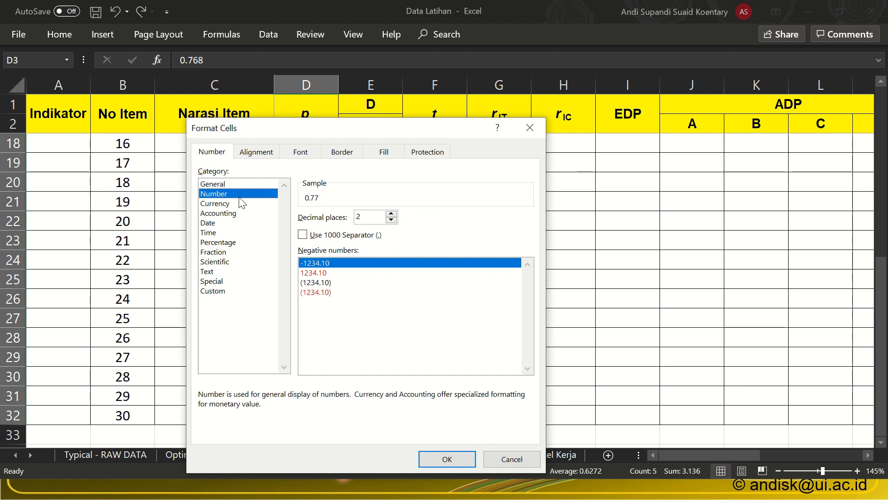
click(391, 214)
click(445, 460)
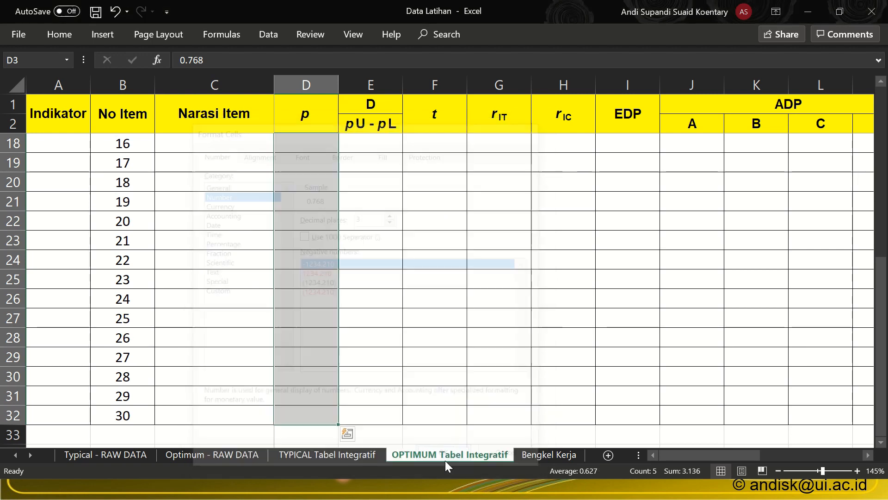
scroll(375, 305, up, 5)
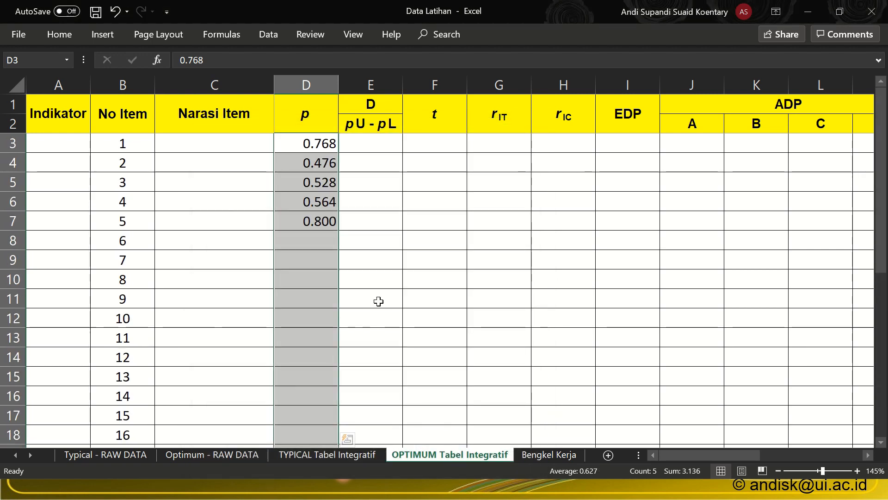
Step: Review the p values of items 1 to 5 in Excel, and examine the Item1 scores in the SPSS Data Editor
click(318, 278)
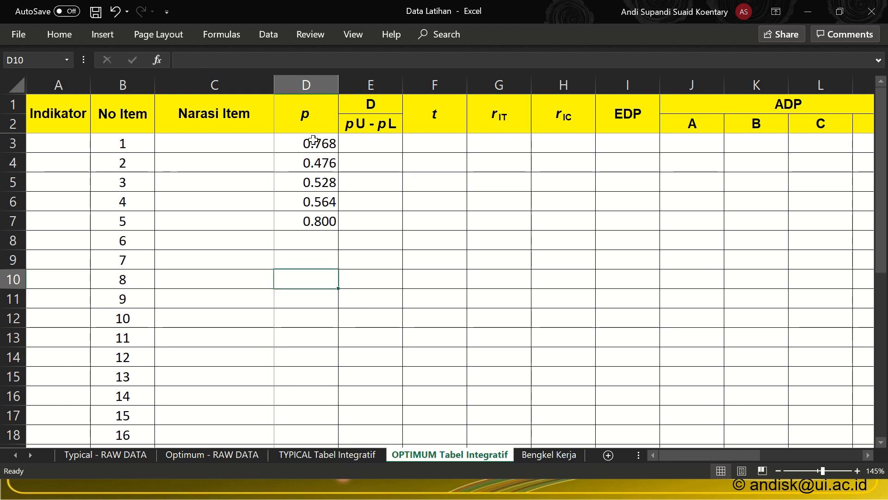
drag(311, 141, 294, 224)
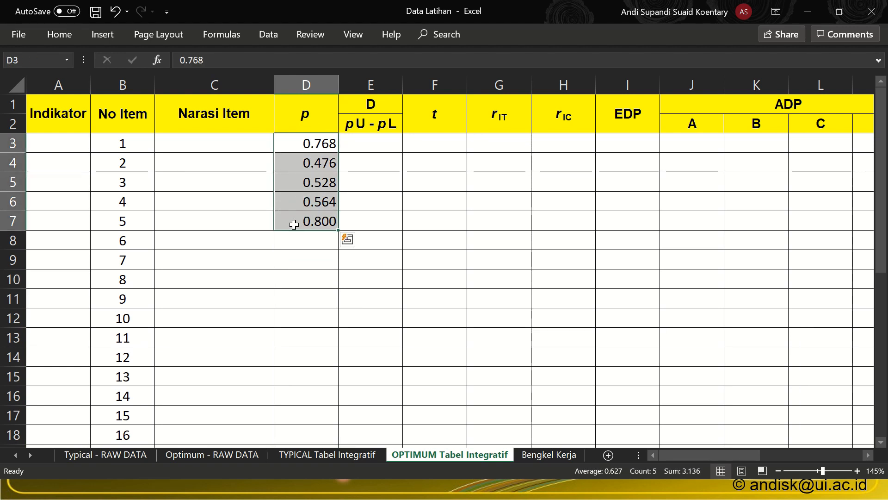
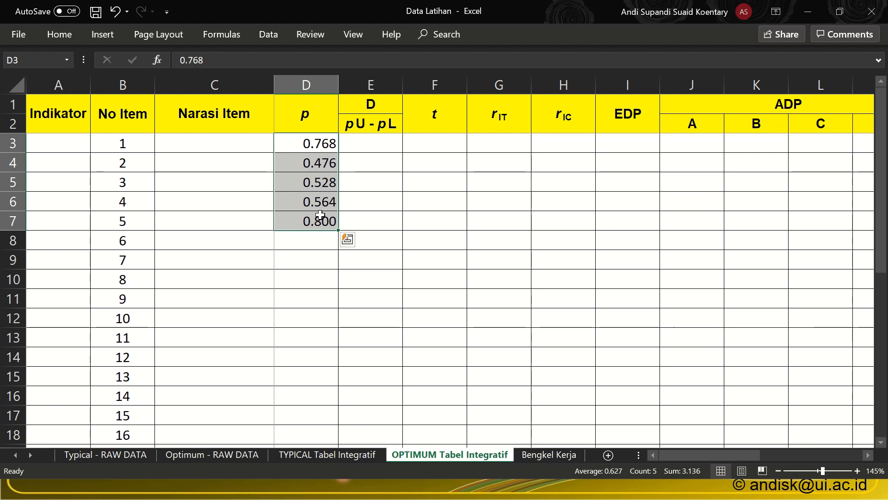
key(alt+Tab)
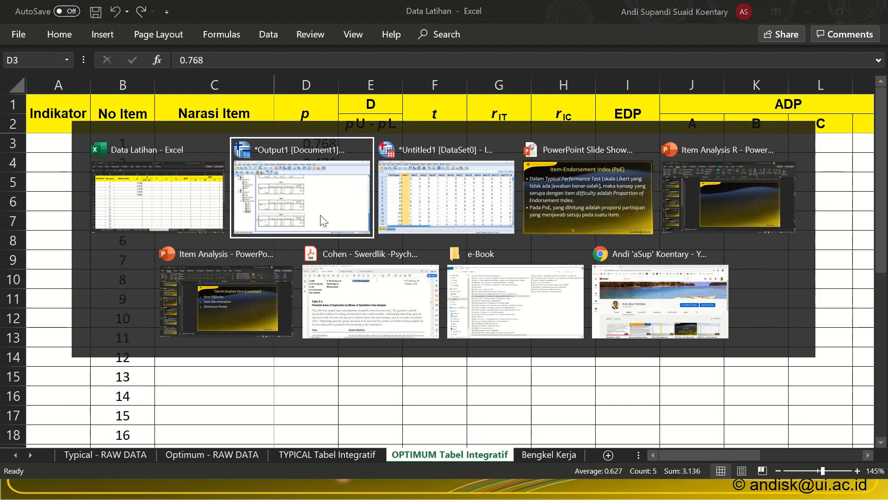
key(alt+Tab)
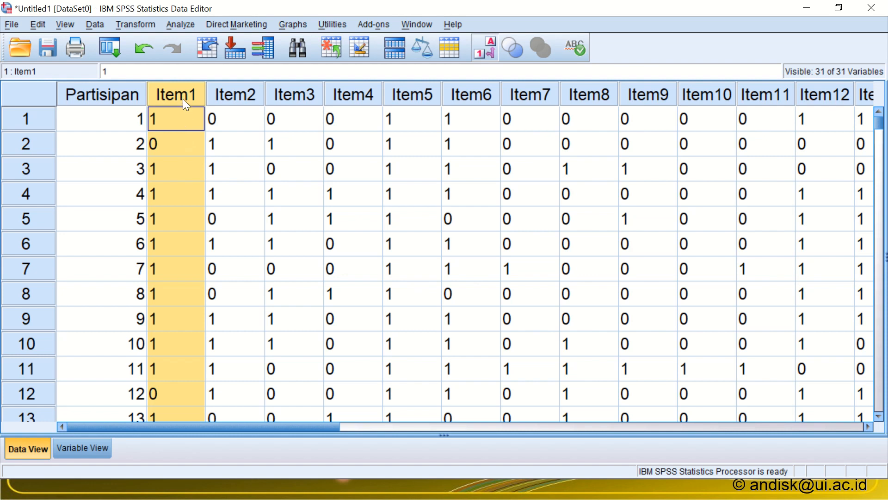
click(176, 120)
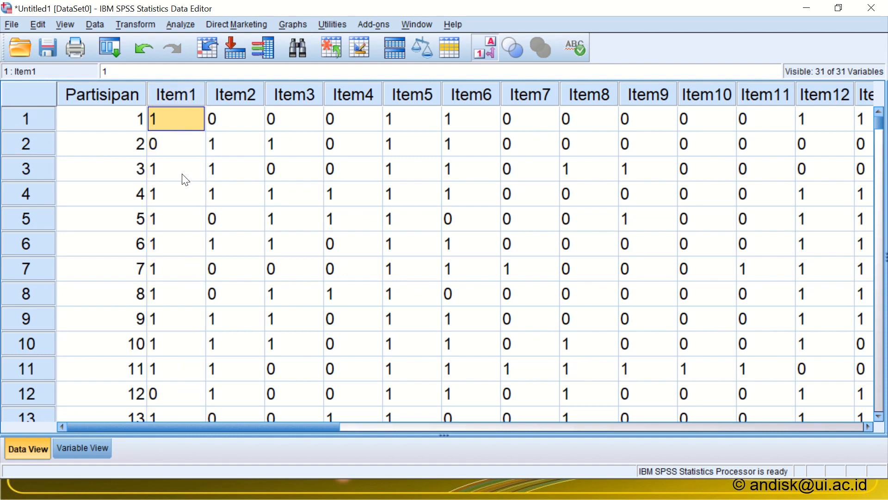
click(182, 174)
click(175, 117)
drag(170, 401, 187, 128)
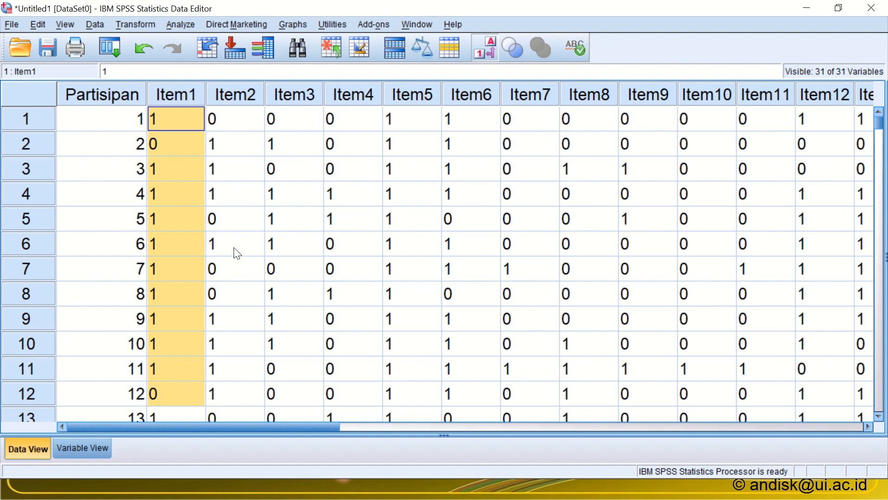
click(186, 168)
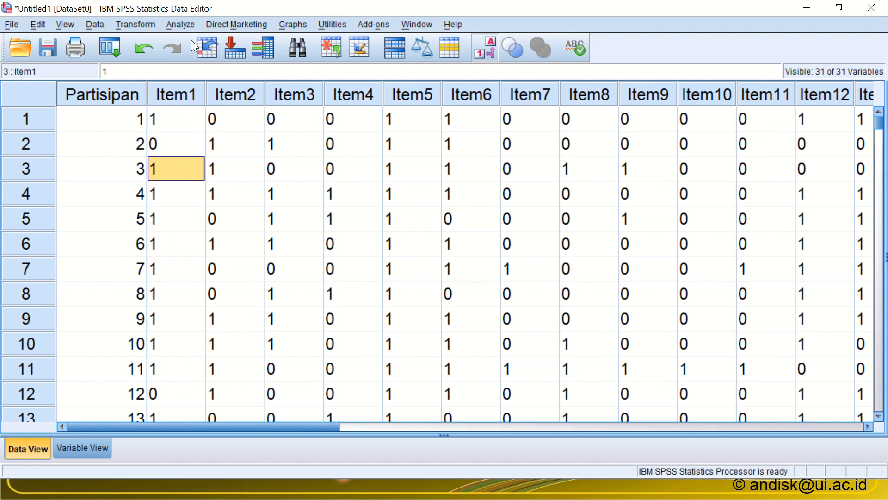
Step: Reset the Frequencies settings, run the analysis for Item1 with the Mean statistic, and check its Statistics table
click(174, 91)
click(191, 23)
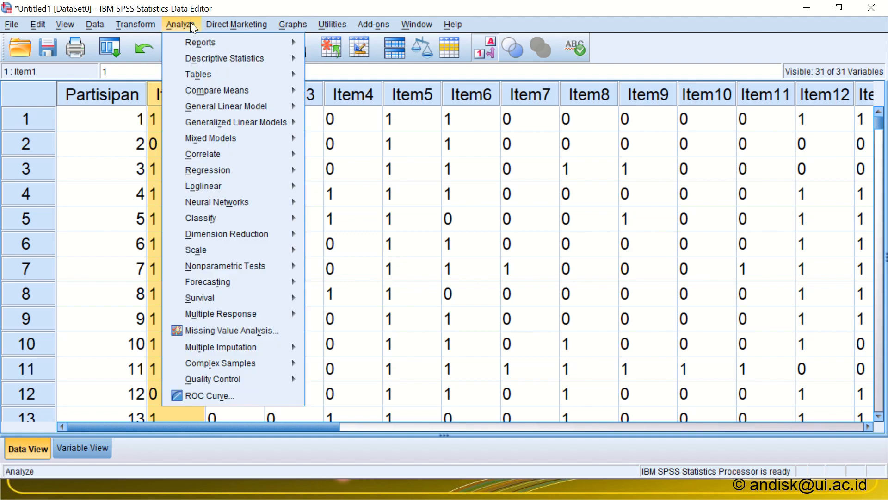
mouse_move(232, 58)
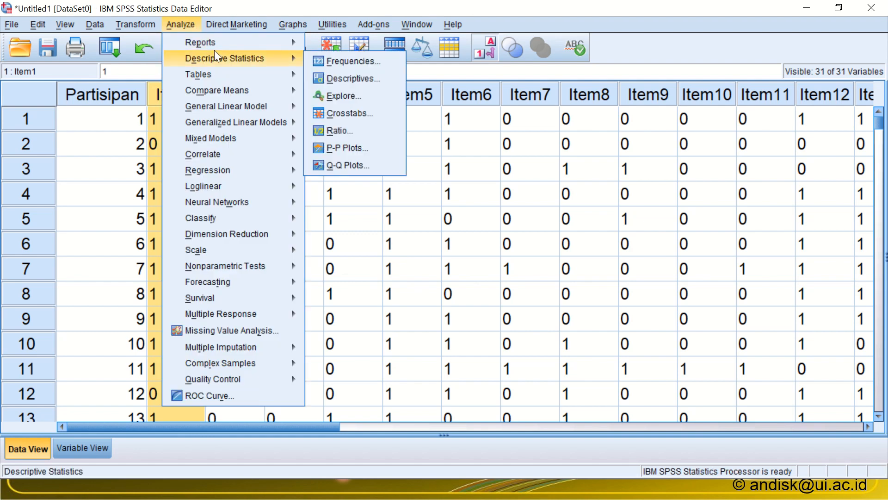
click(326, 62)
click(436, 320)
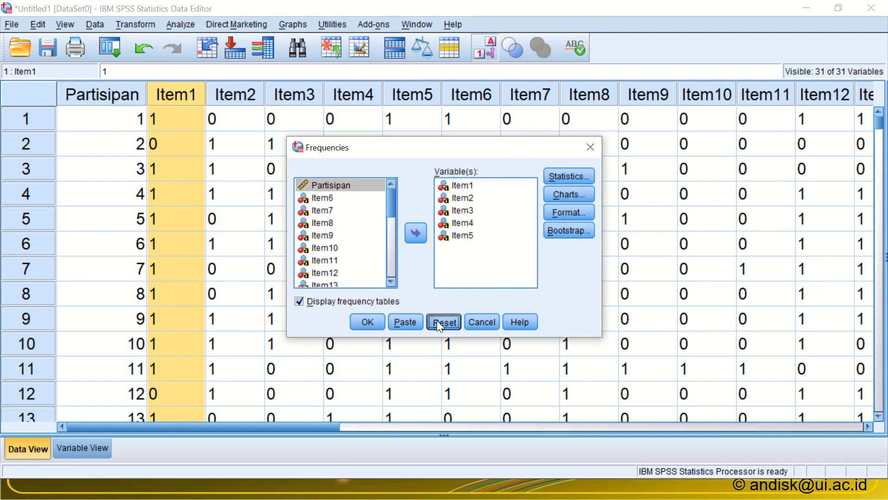
click(325, 199)
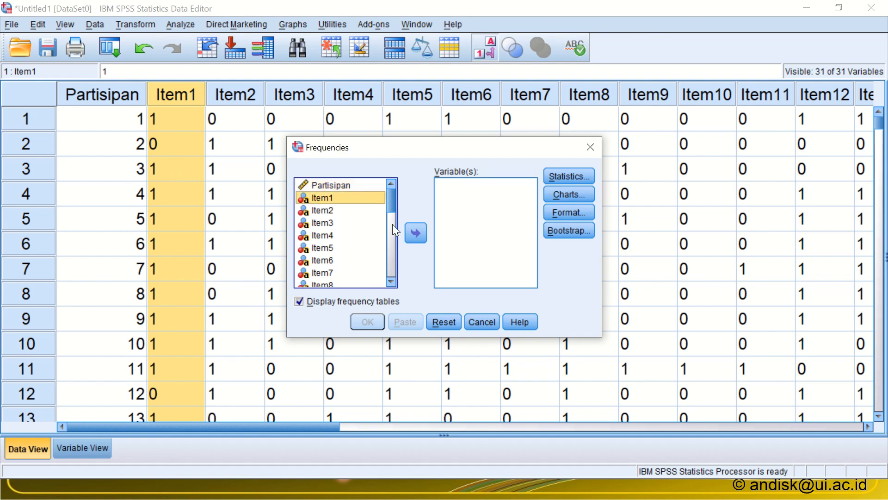
click(417, 236)
click(557, 179)
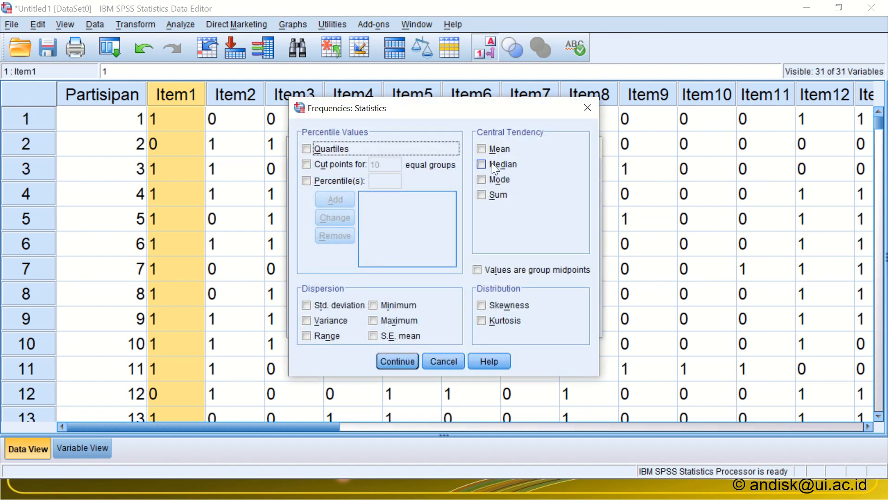
click(492, 148)
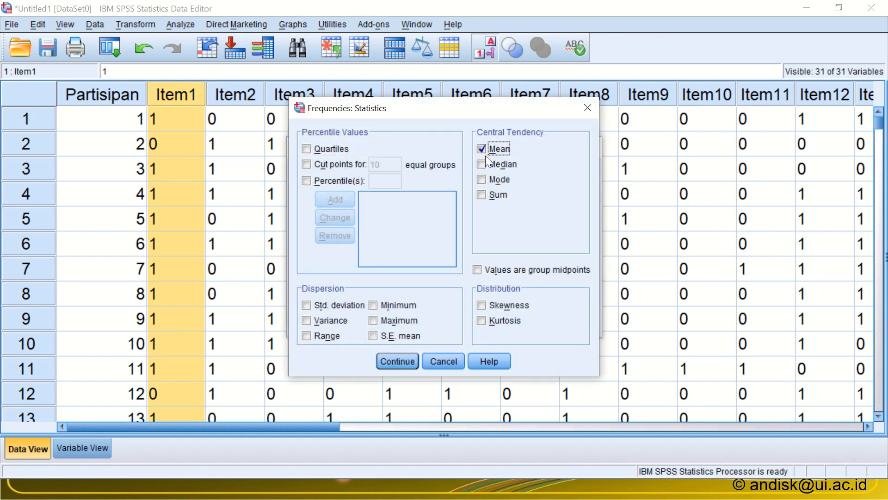
click(391, 358)
click(370, 323)
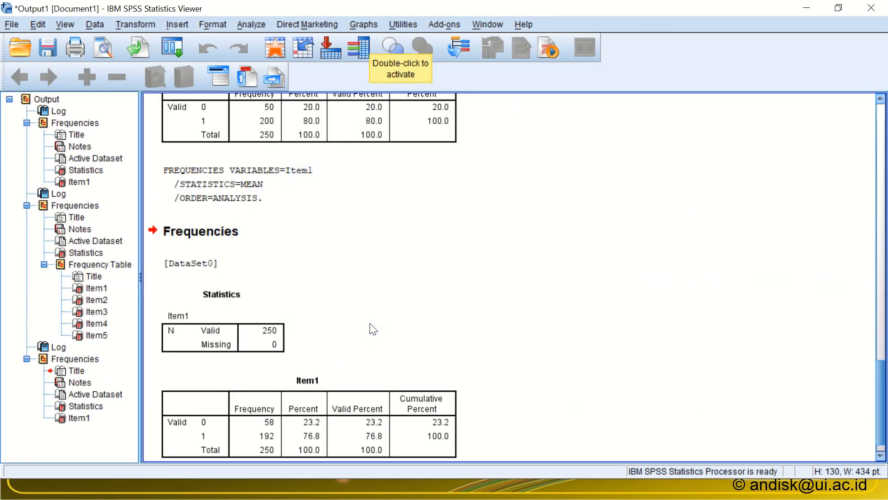
scroll(375, 329, down, 1)
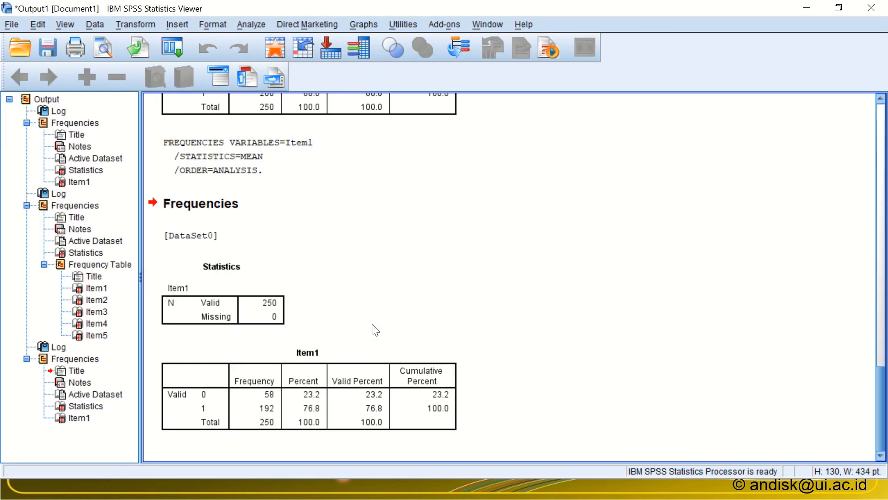
click(228, 324)
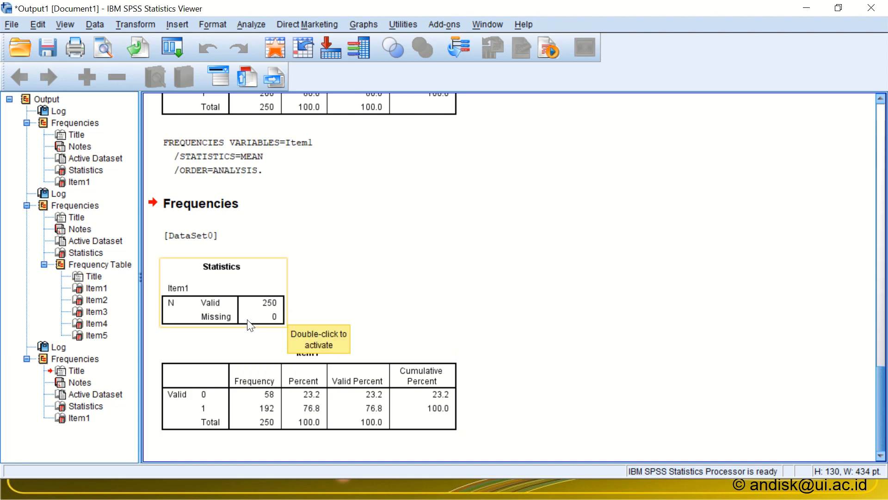
Step: Change the variable type of Item1 to Numeric in the Data Editor and apply the same type to Item2 through Item30
key(alt+Tab)
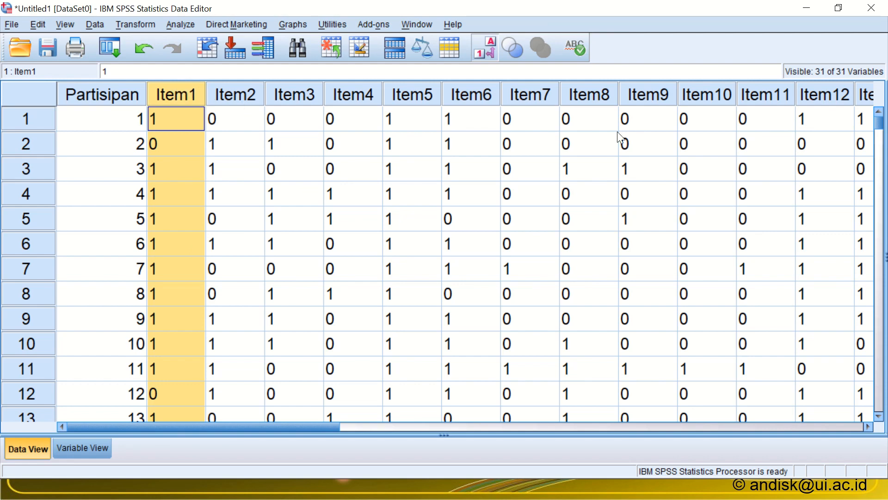
click(84, 446)
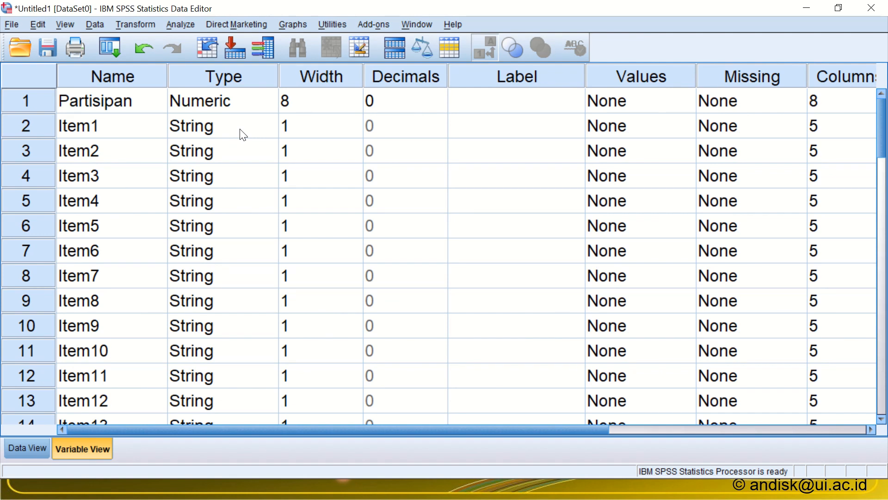
click(248, 102)
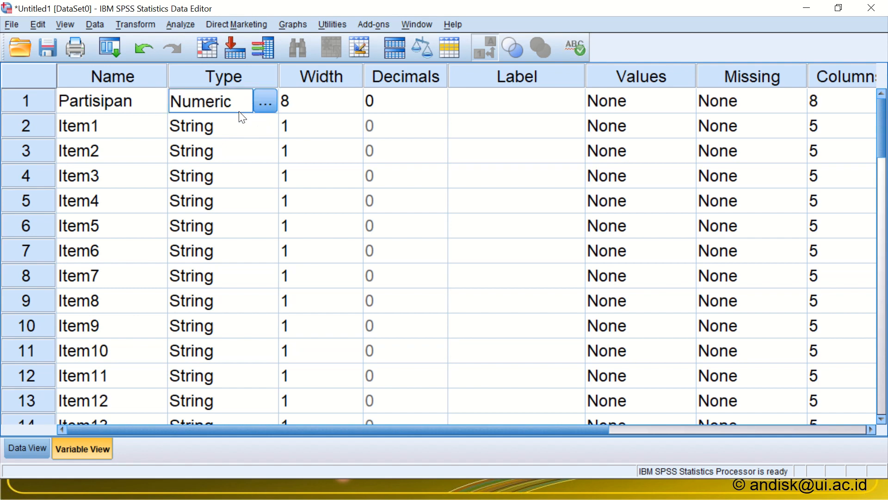
click(267, 124)
click(266, 124)
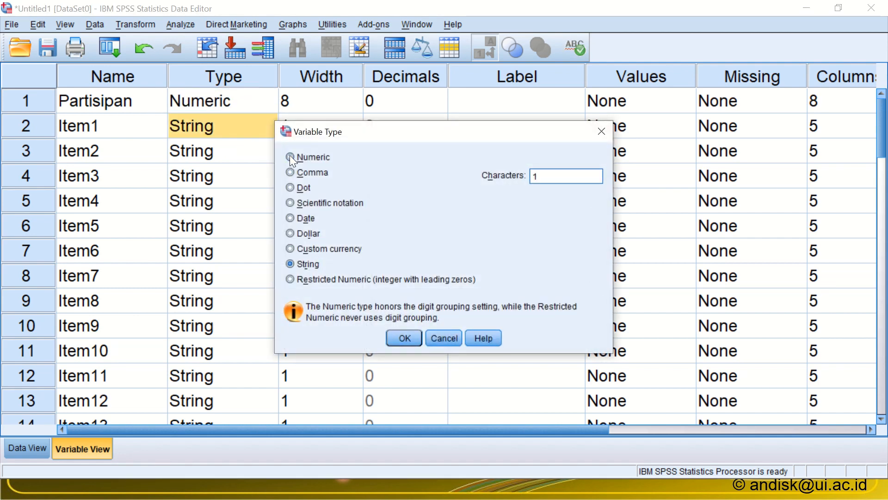
click(290, 157)
click(401, 338)
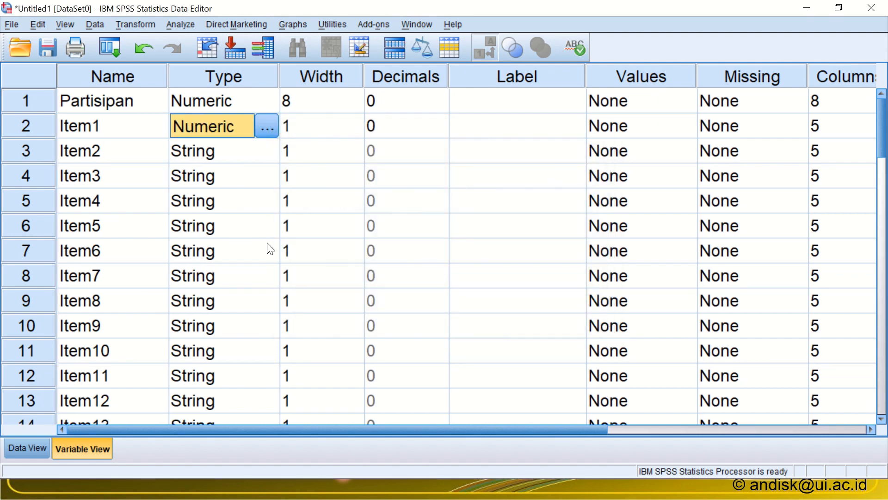
drag(227, 148, 212, 242)
key(ctrl+v)
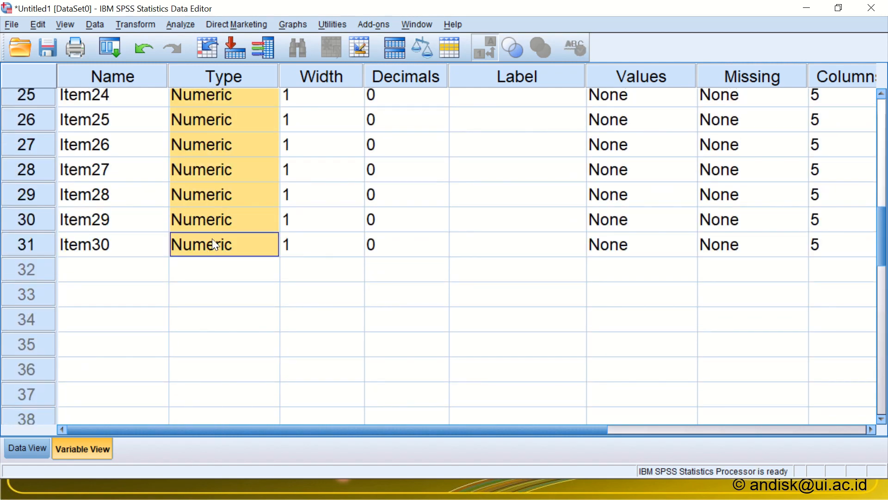
Step: Set the measurement level of Item1 to Scale
drag(472, 427, 709, 434)
scroll(714, 287, up, 8)
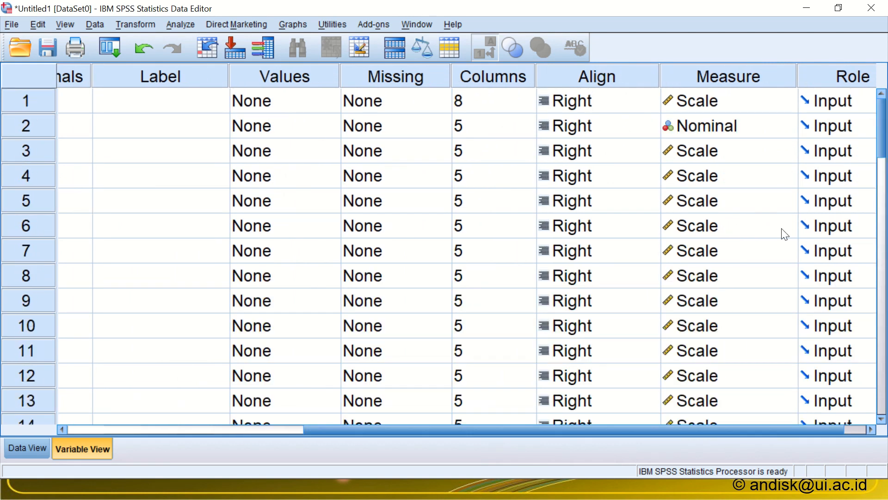
click(786, 127)
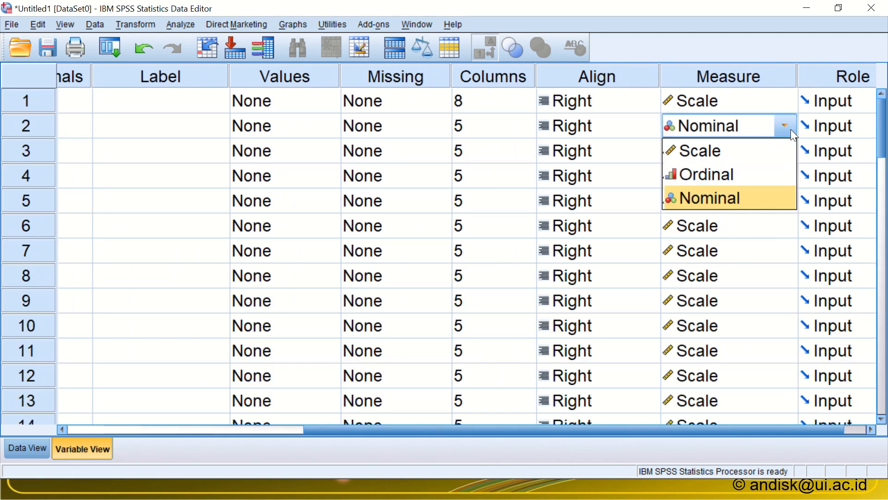
click(742, 158)
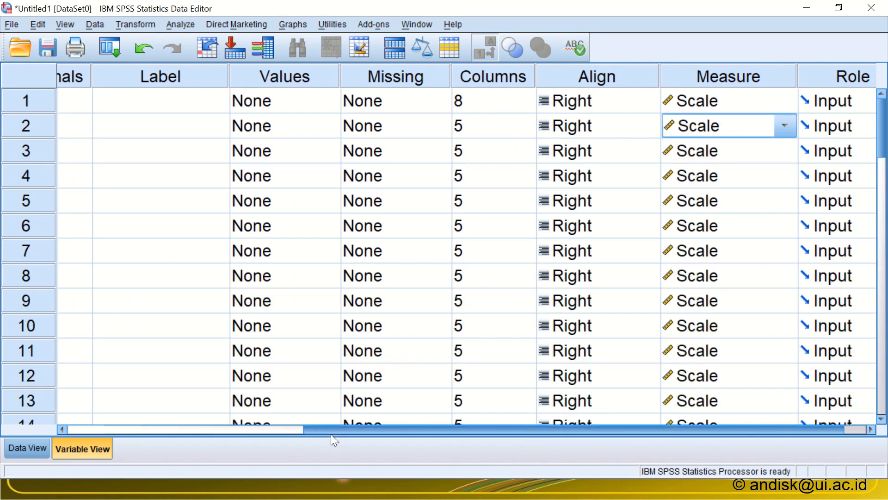
drag(331, 434, 89, 424)
Step: Rerun Frequencies for Item1 and compare the resulting mean with item 1's p value in Excel
click(144, 199)
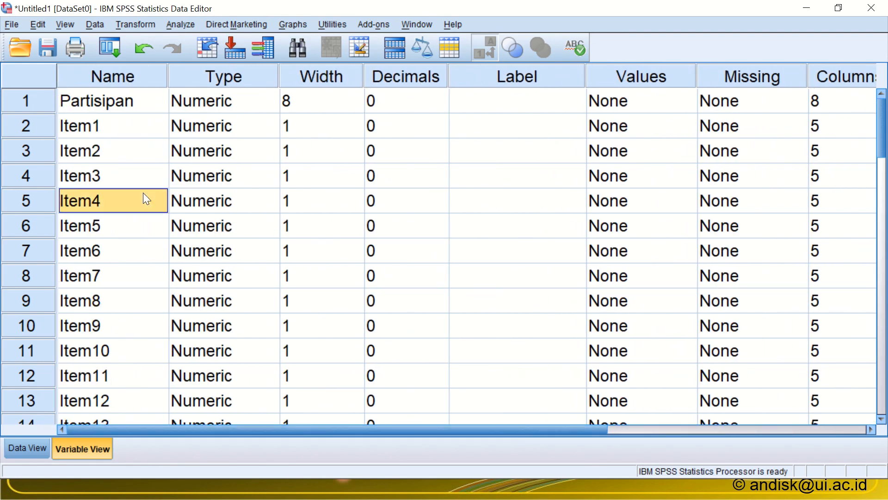
click(113, 44)
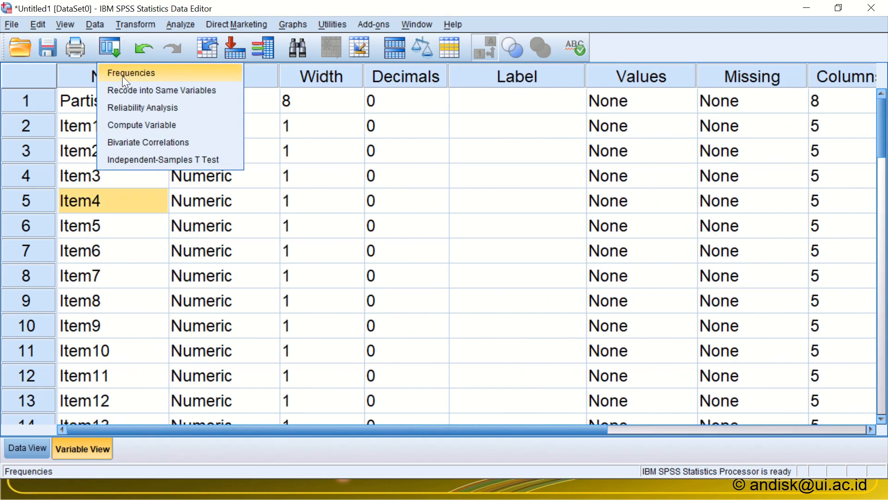
click(122, 75)
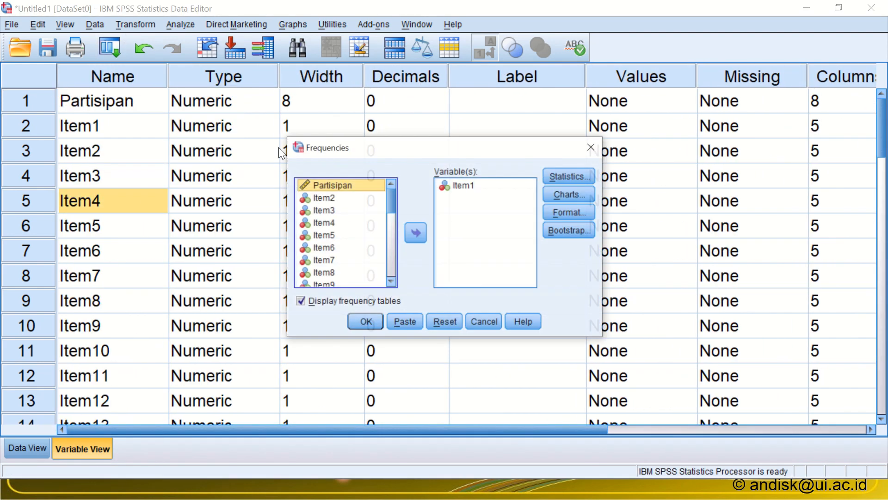
click(360, 323)
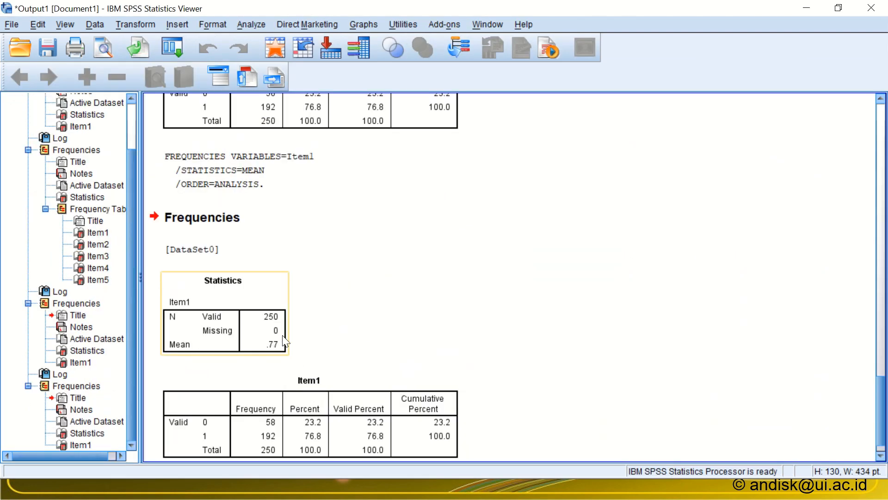
key(alt+Tab)
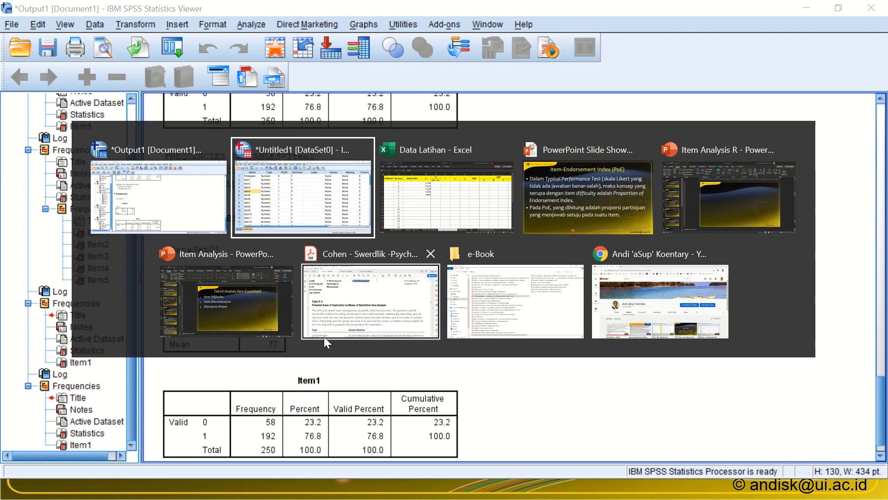
key(alt+Tab)
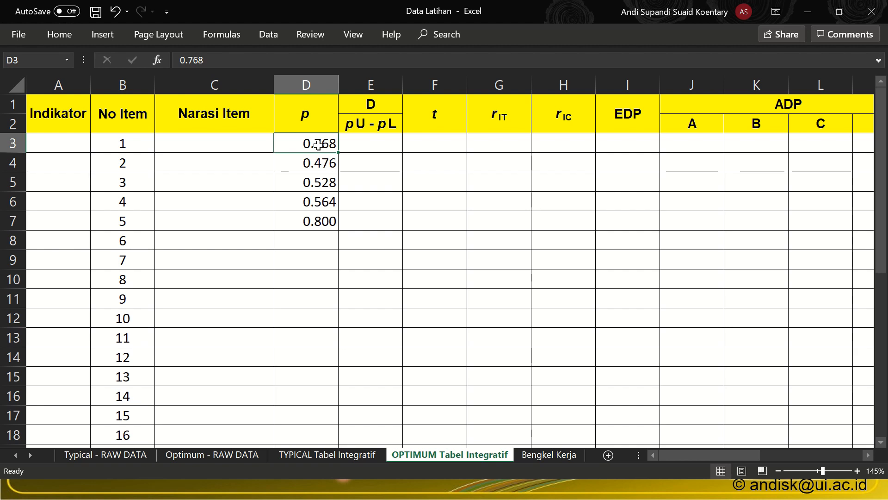
key(alt+Tab)
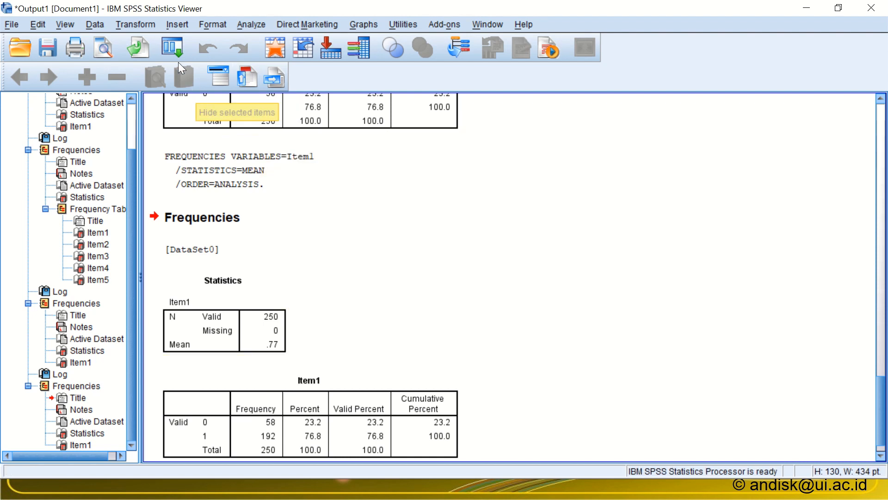
Step: Rerun Frequencies with Item6 and Item7 in place of Item1 and review their means and frequency tables
click(168, 43)
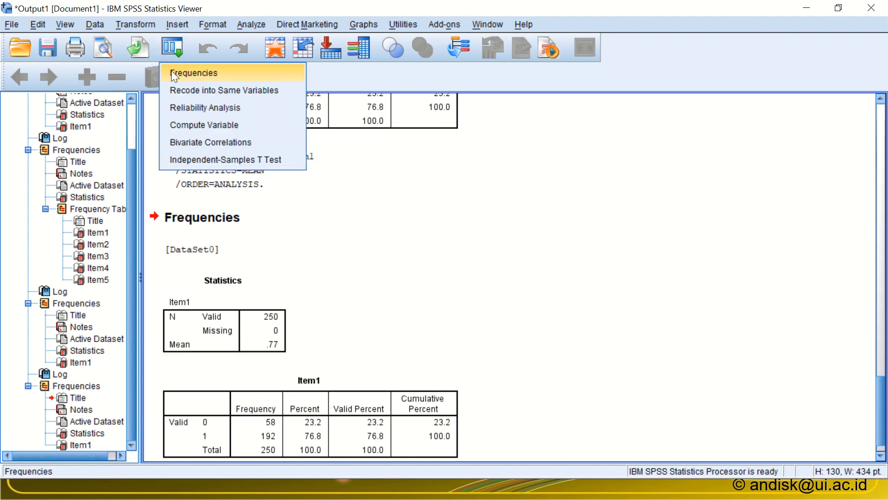
click(171, 72)
click(446, 187)
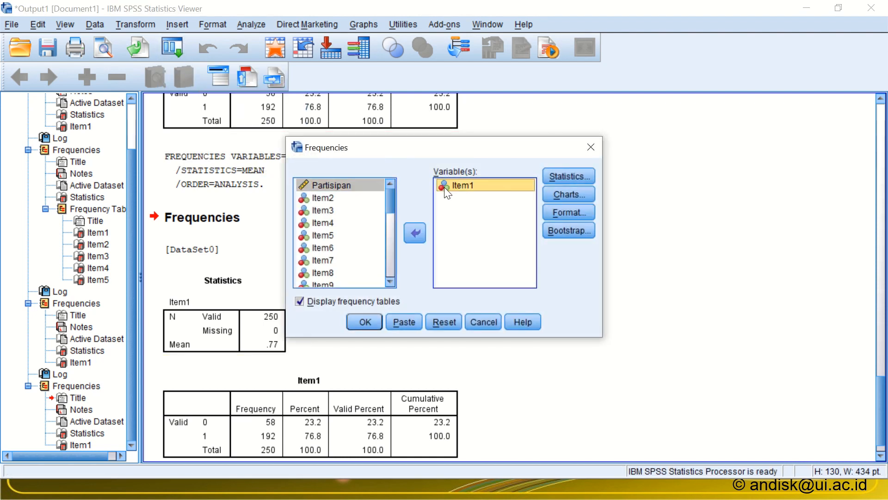
click(415, 233)
click(327, 261)
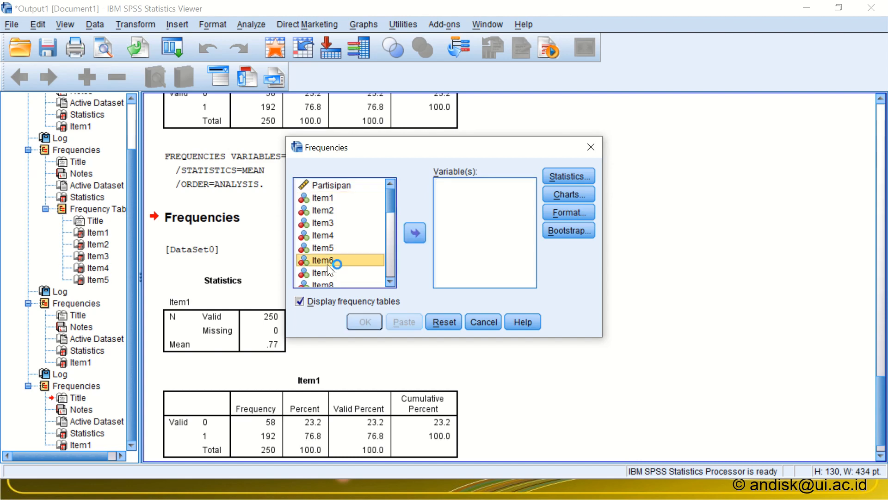
shift+click(324, 273)
click(415, 234)
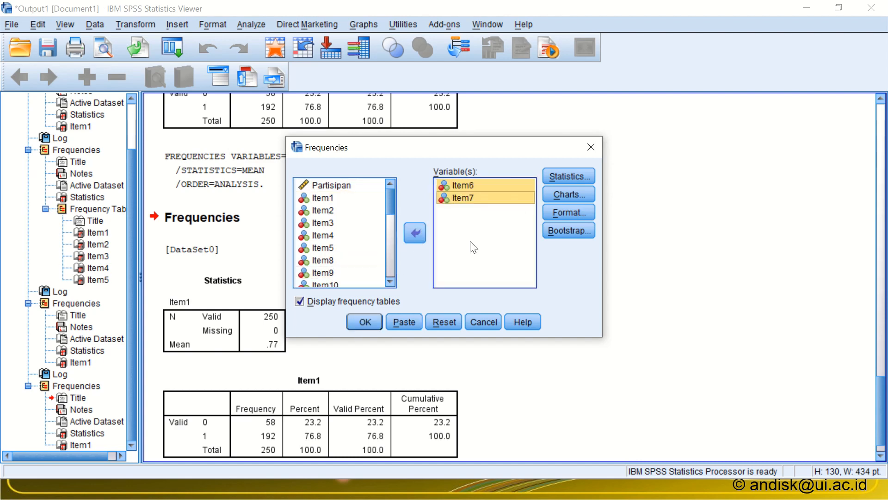
click(367, 321)
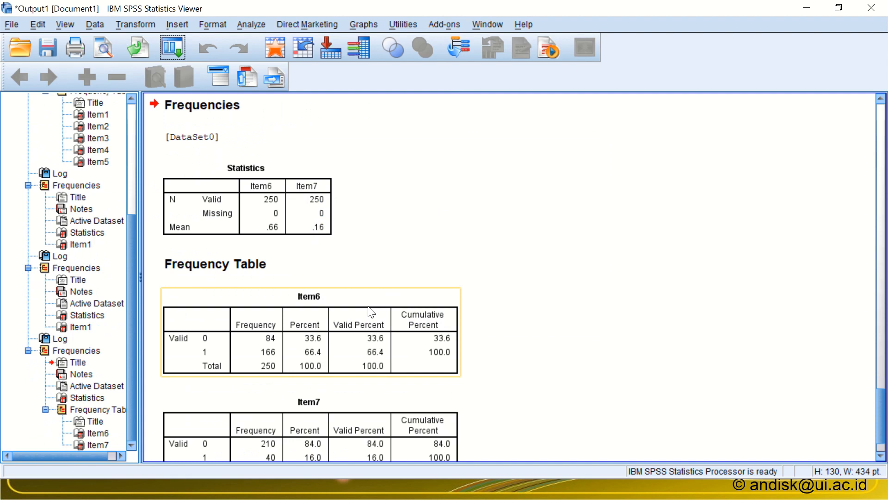
click(302, 330)
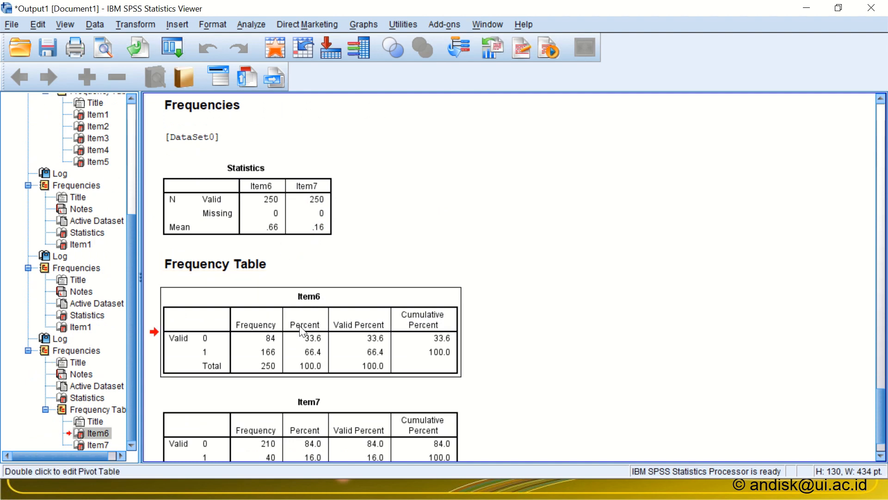
scroll(302, 331, down, 2)
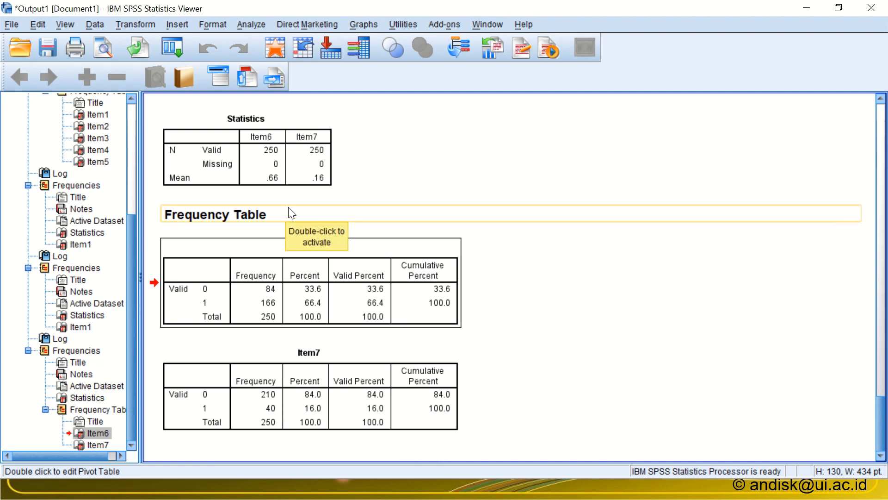
Step: Switch to Excel and record p values of 0.66 for item 6 and 0.16 for item 7, checking the means in SPSS
key(alt+Tab)
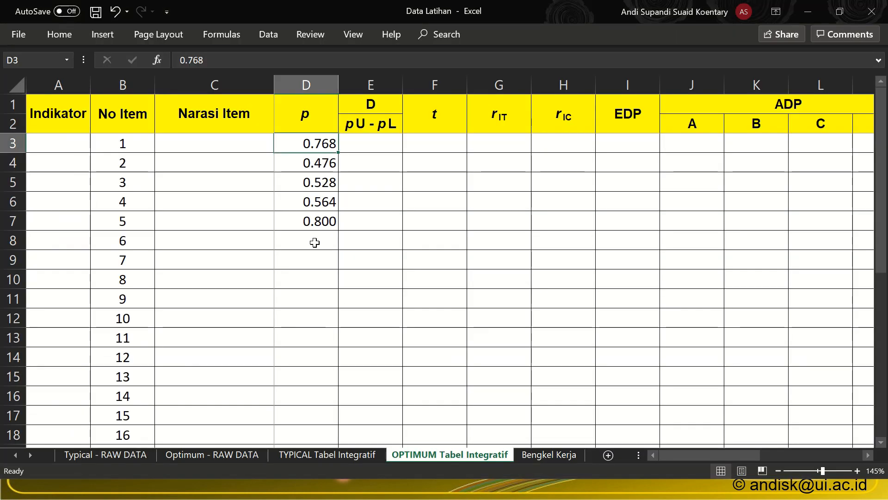
click(315, 242)
text(0.66)
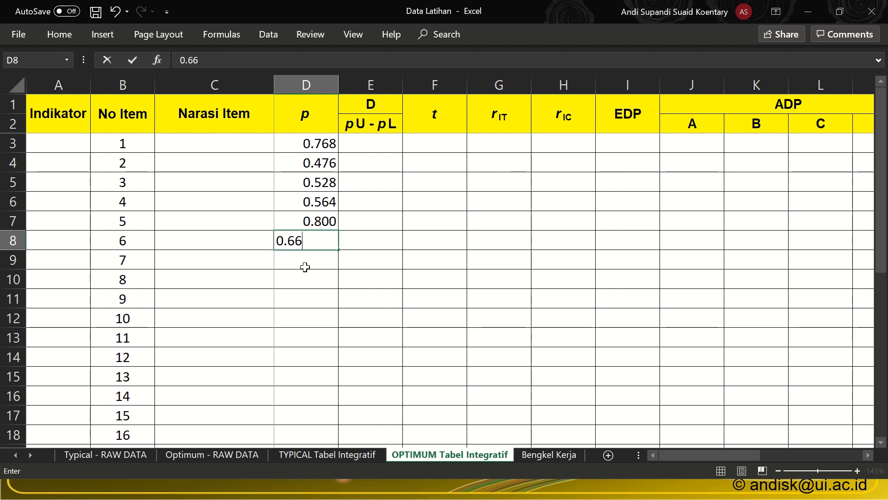
key(Return)
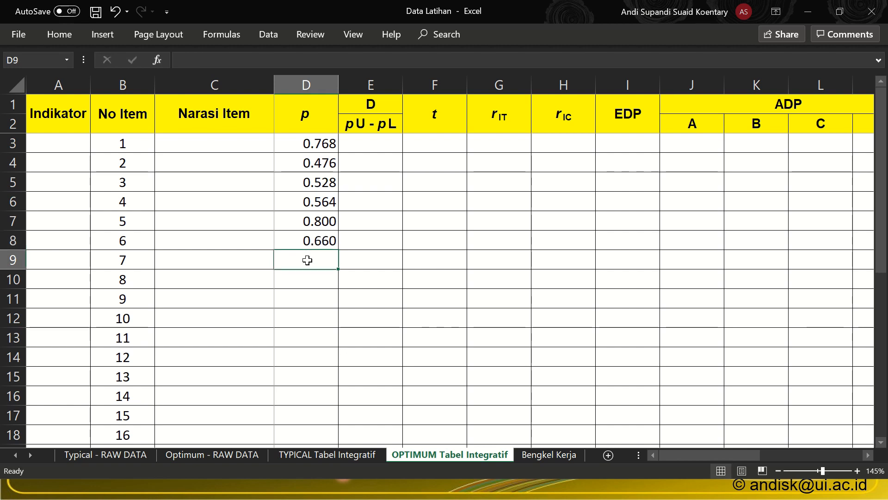
key(alt+Tab)
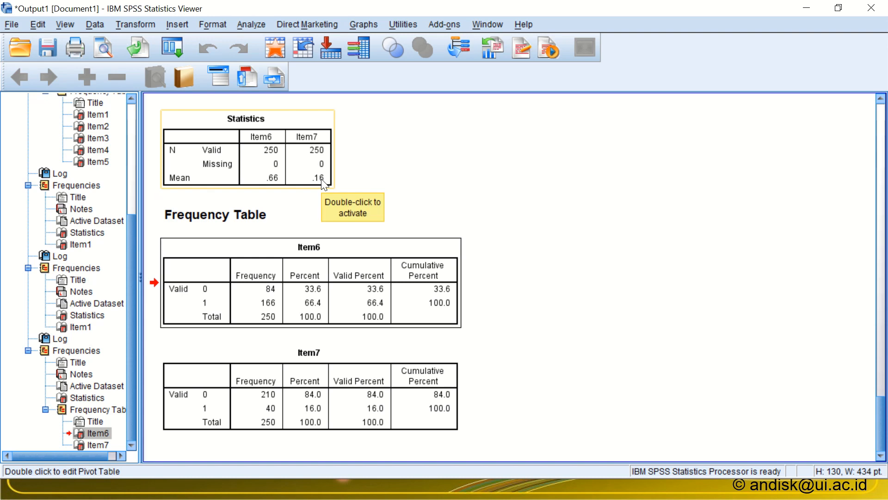
key(alt+Tab)
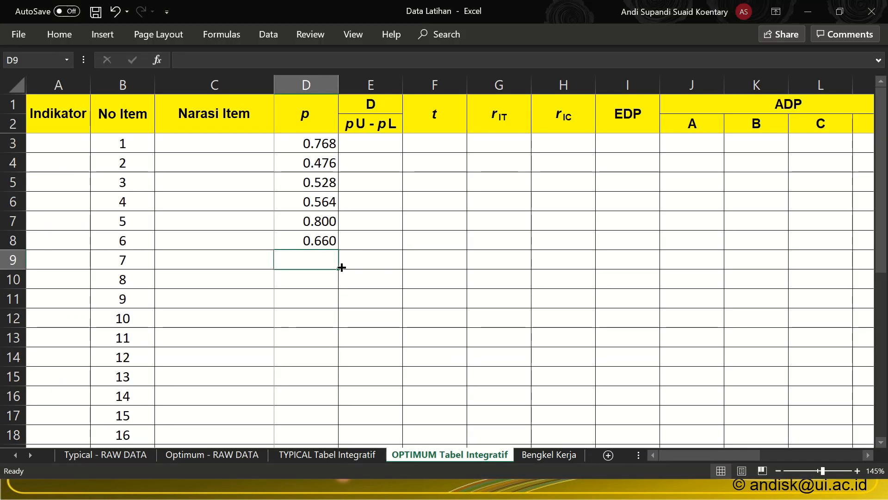
text(0.16)
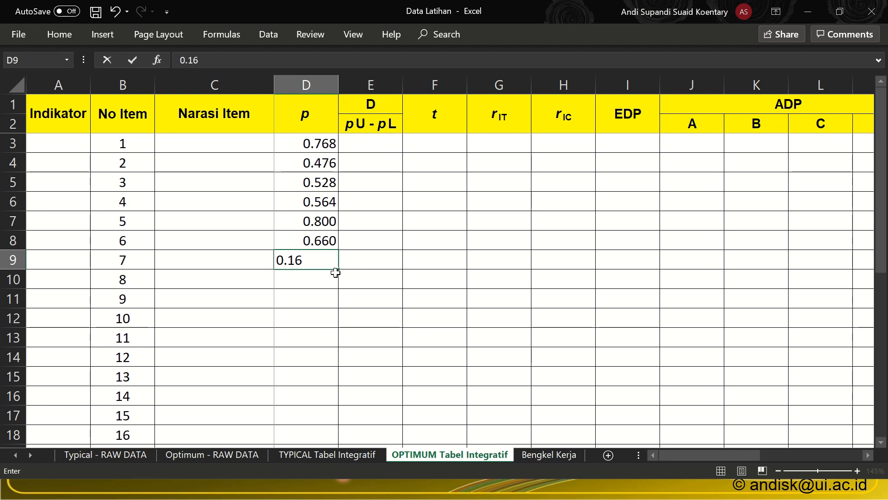
key(Return)
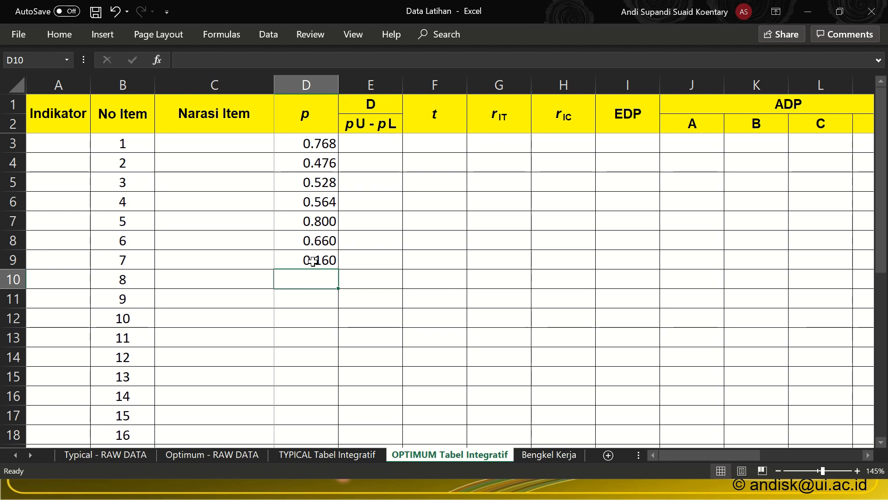
Step: Return to SPSS and replace the variables in the Frequencies analysis with Item1 through Item30
key(alt+Tab)
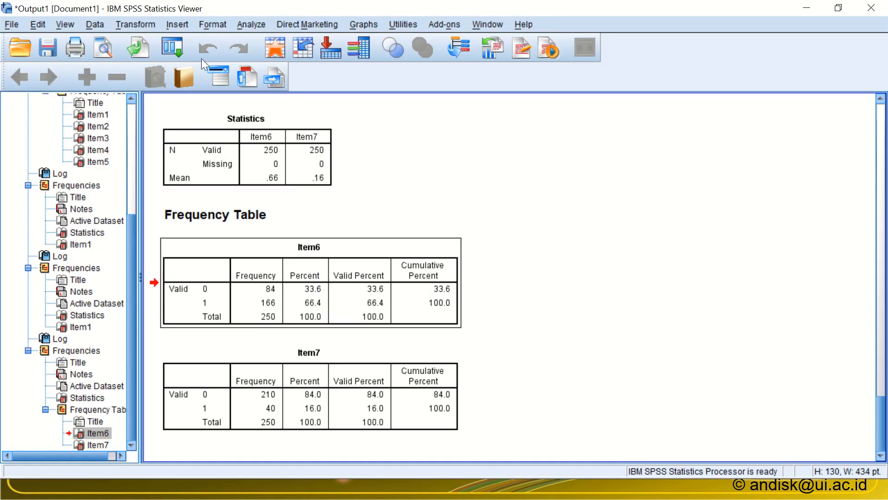
click(249, 23)
mouse_move(263, 58)
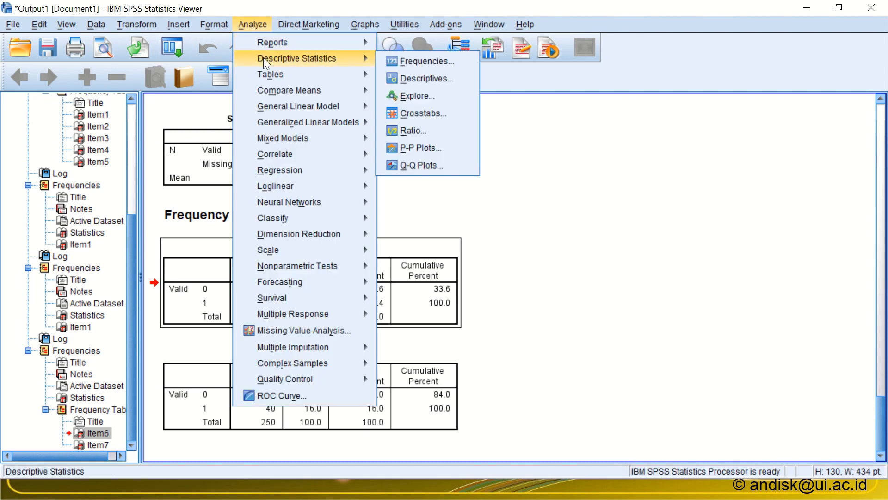
click(411, 61)
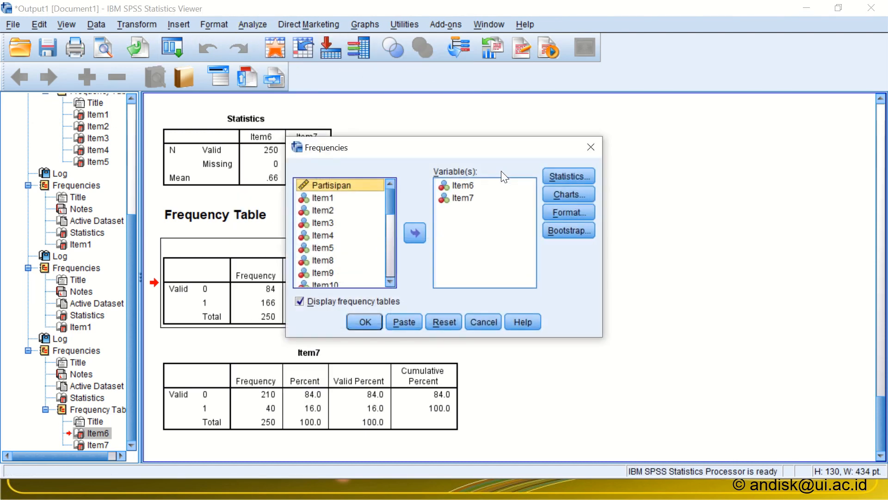
click(486, 198)
key(ctrl+a)
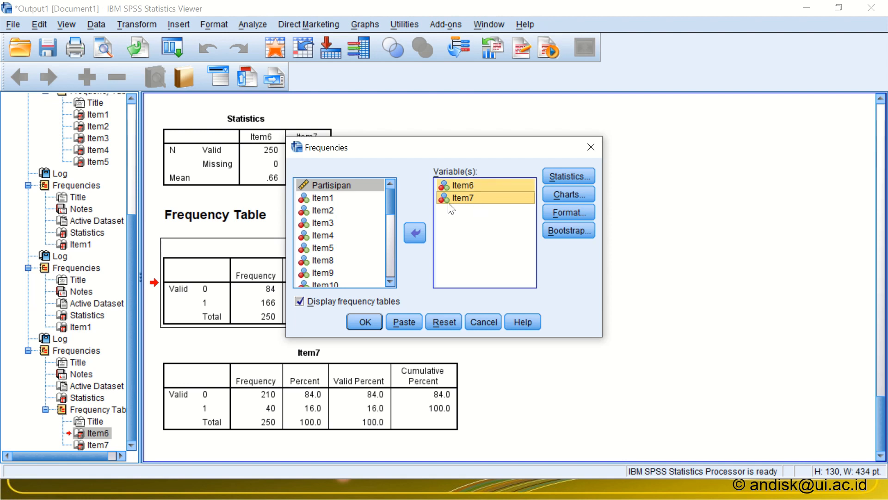
click(410, 236)
click(326, 197)
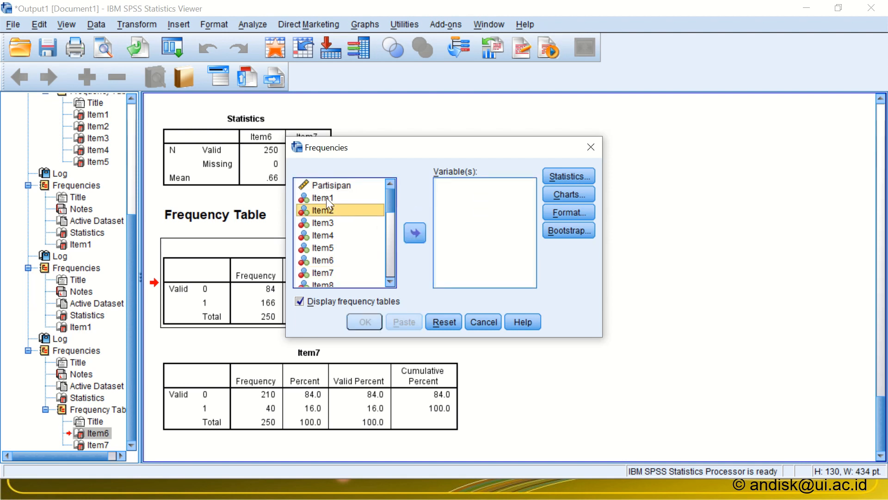
scroll(326, 198, down, 7)
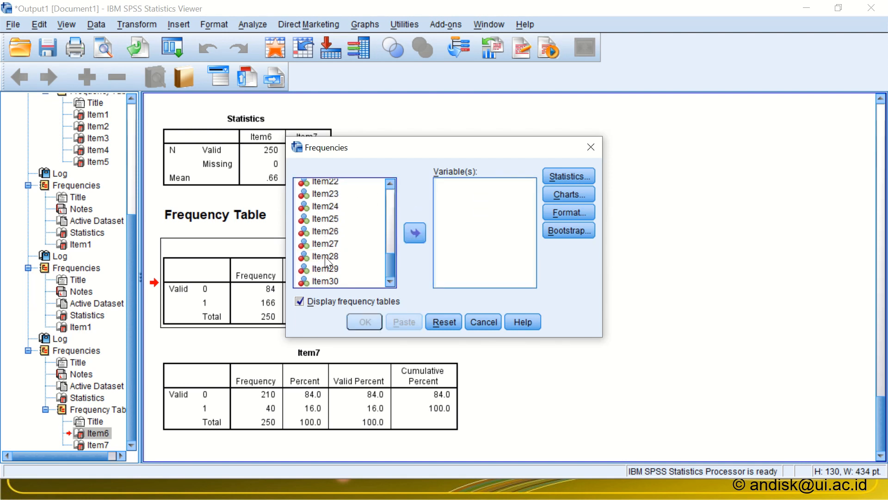
shift+click(332, 282)
click(415, 232)
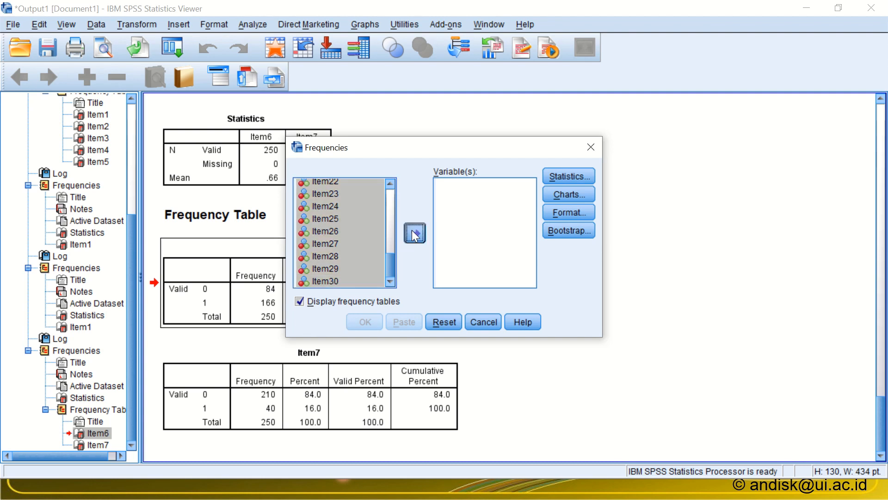
Step: Turn off the frequency tables, run the analysis with only the Mean statistic, and look across the Statistics table
click(299, 301)
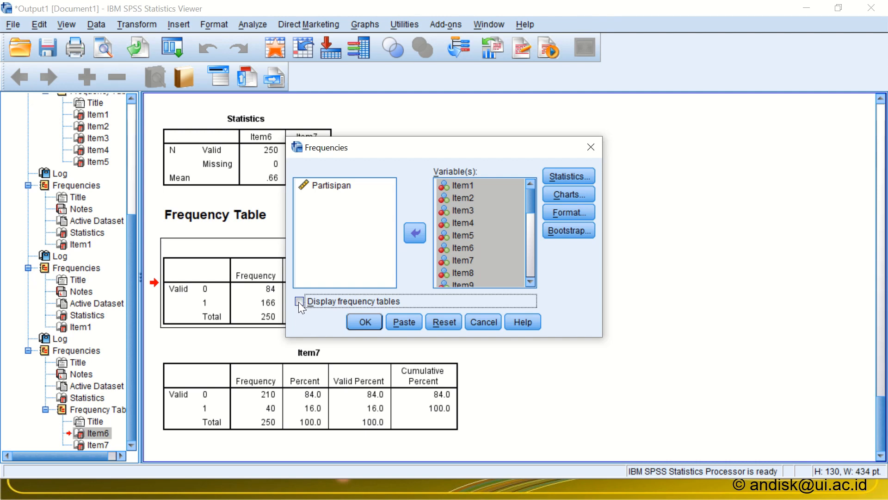
click(573, 176)
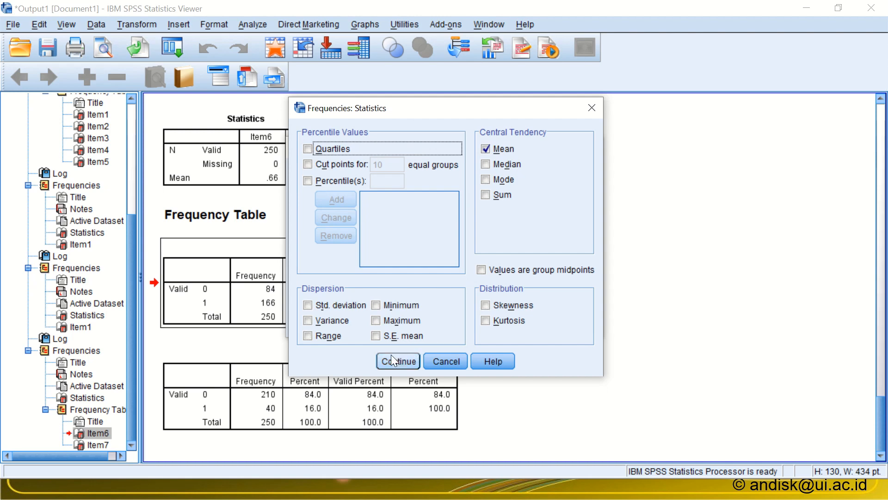
click(391, 360)
click(369, 325)
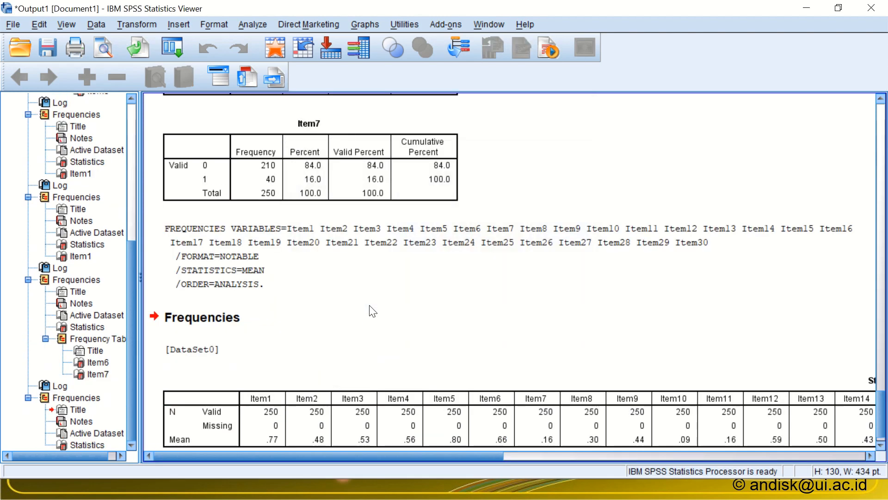
click(251, 424)
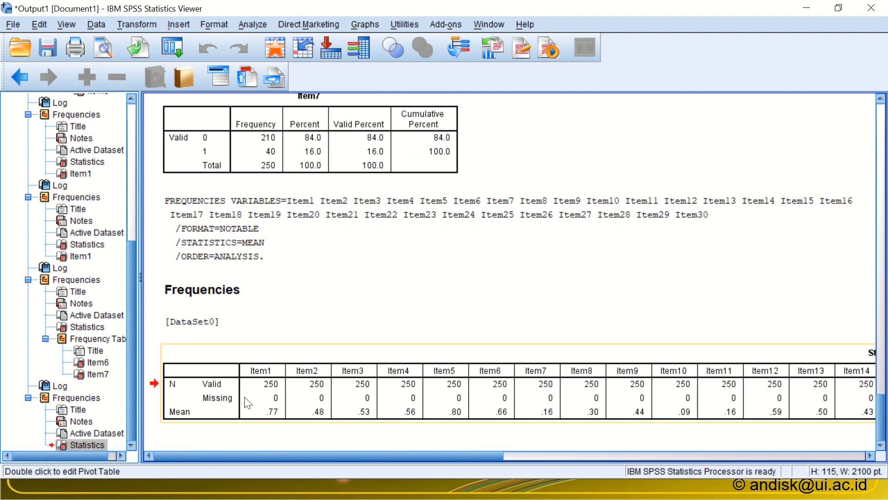
drag(238, 454, 516, 456)
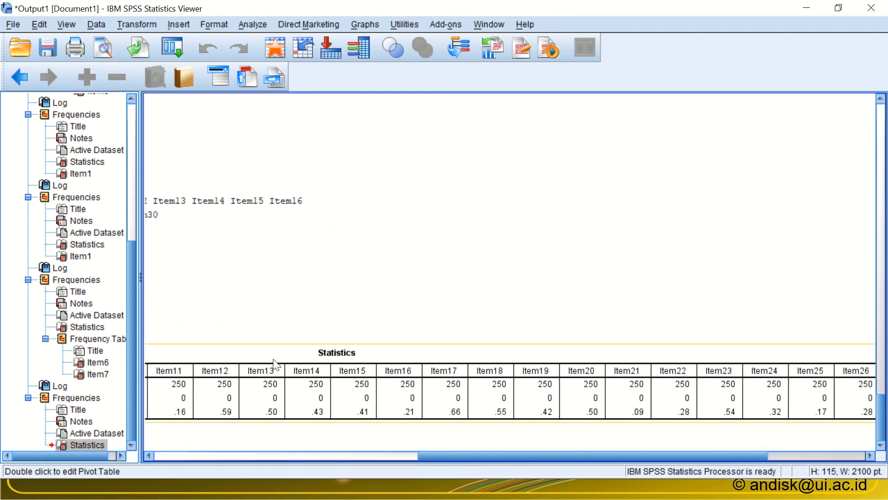
drag(593, 456, 316, 439)
Step: Copy the 30-item Statistics table with Copy Special, using only the Excel Worksheet (BIFF) format
click(310, 414)
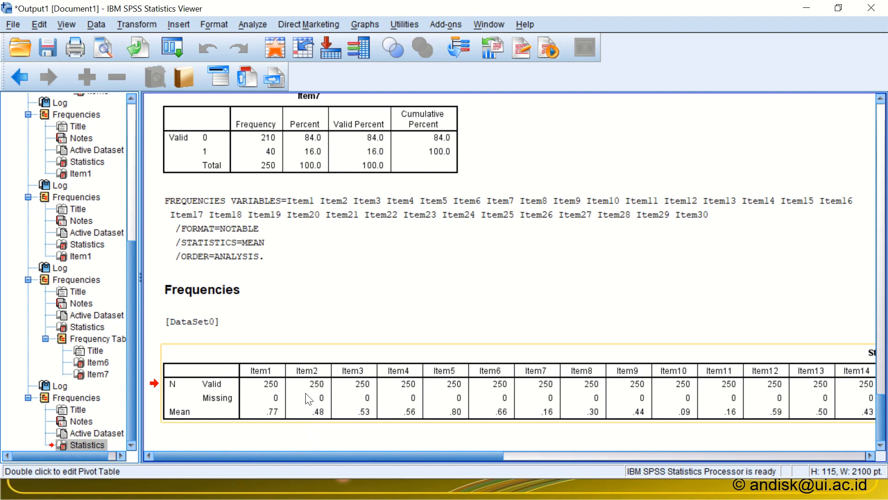
right_click(308, 396)
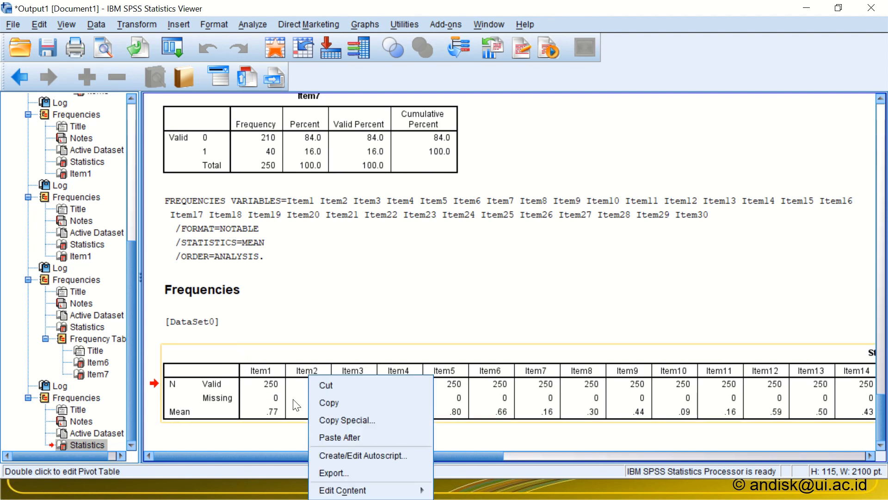
right_click(273, 391)
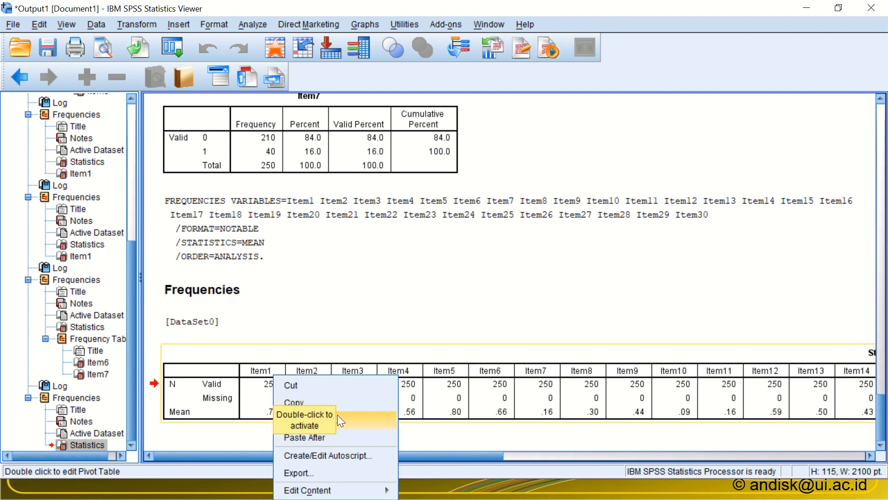
click(368, 421)
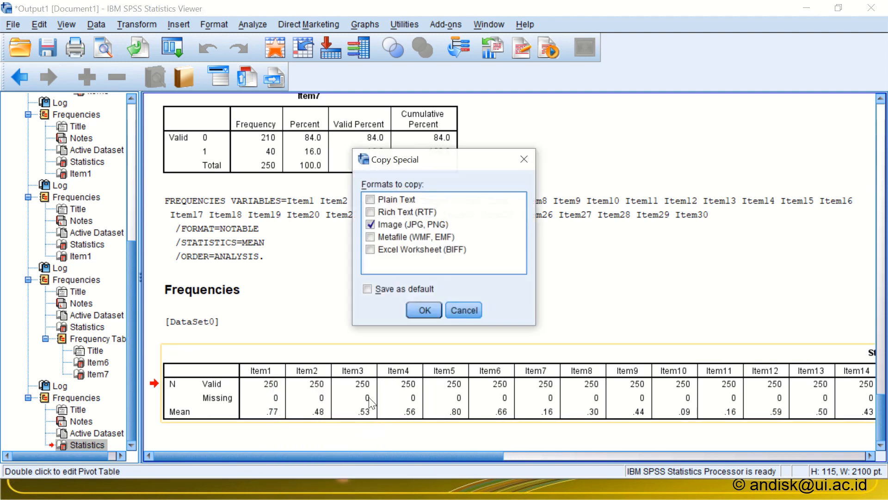
click(370, 250)
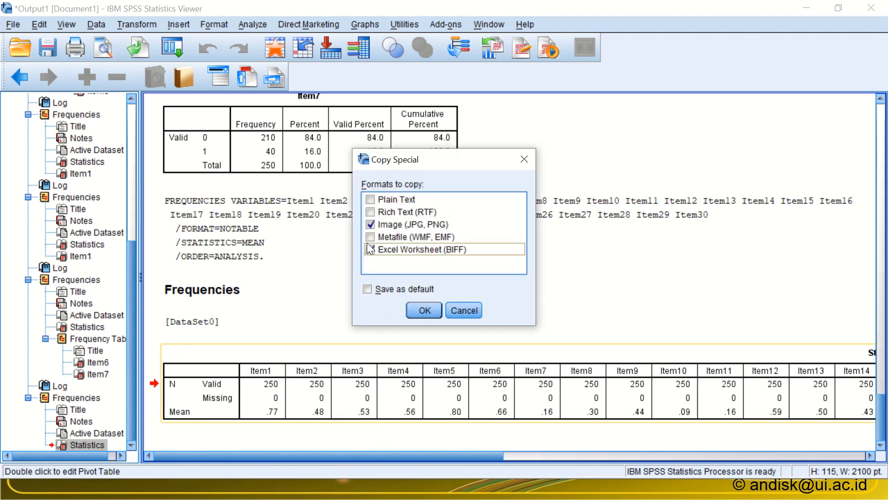
click(371, 225)
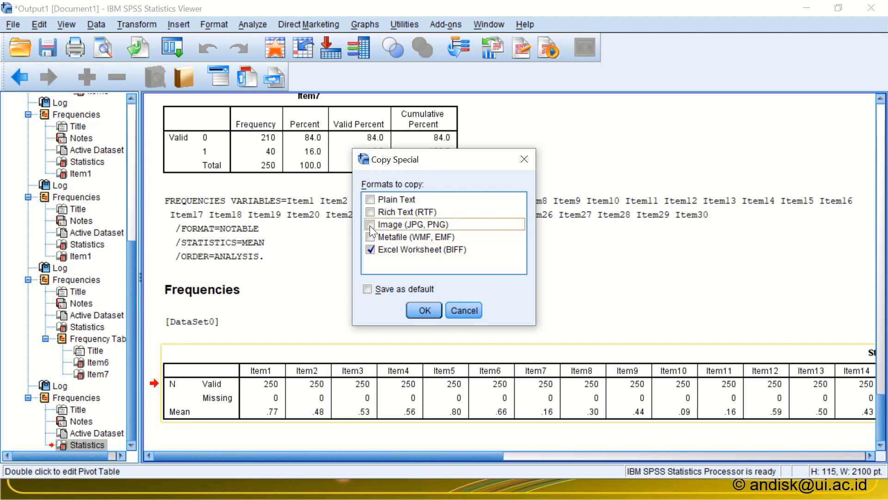
click(423, 310)
click(422, 315)
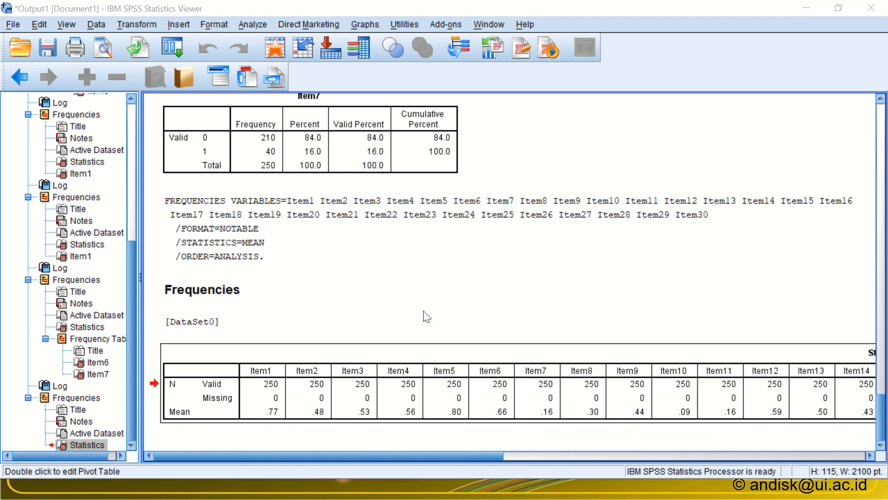
Step: Switch to Excel and paste the copied Statistics table into the Bengkel Kerja sheet at cell F1
key(alt+Tab)
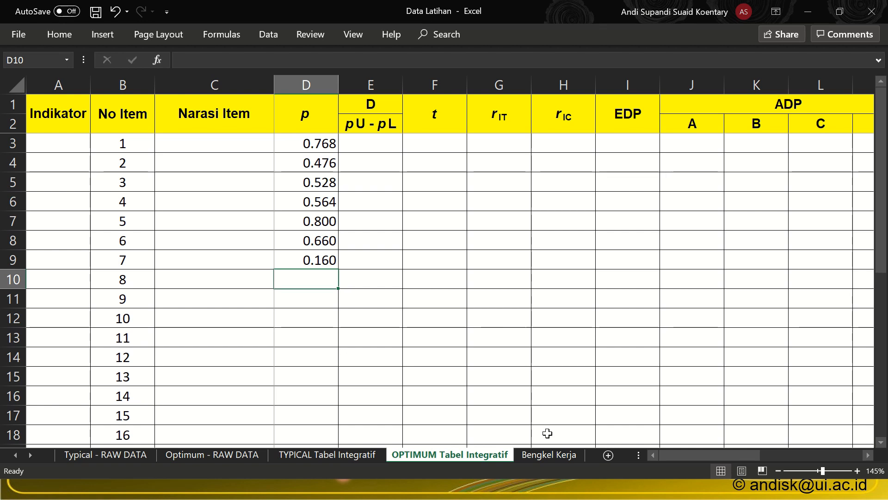
click(538, 455)
scroll(464, 204, up, 7)
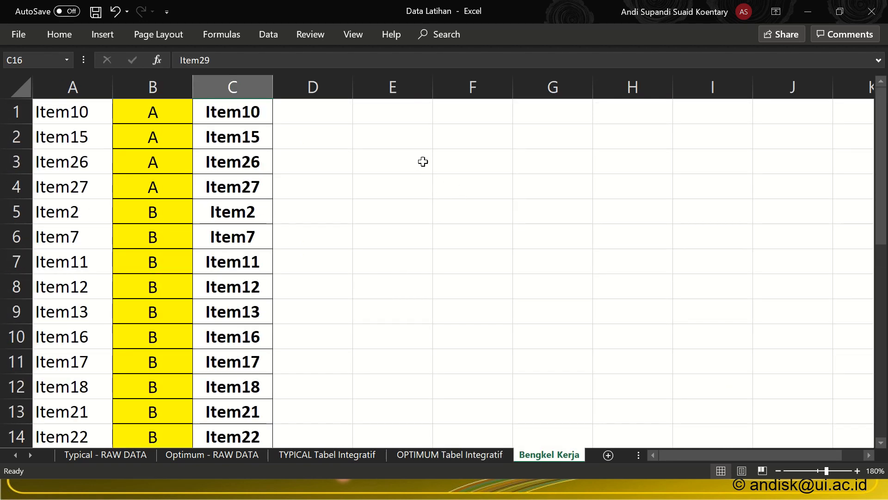
right_click(457, 113)
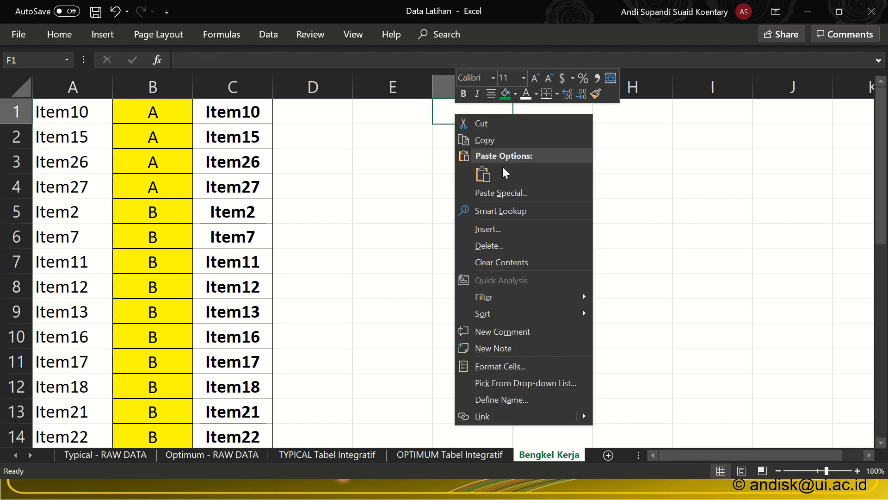
click(490, 175)
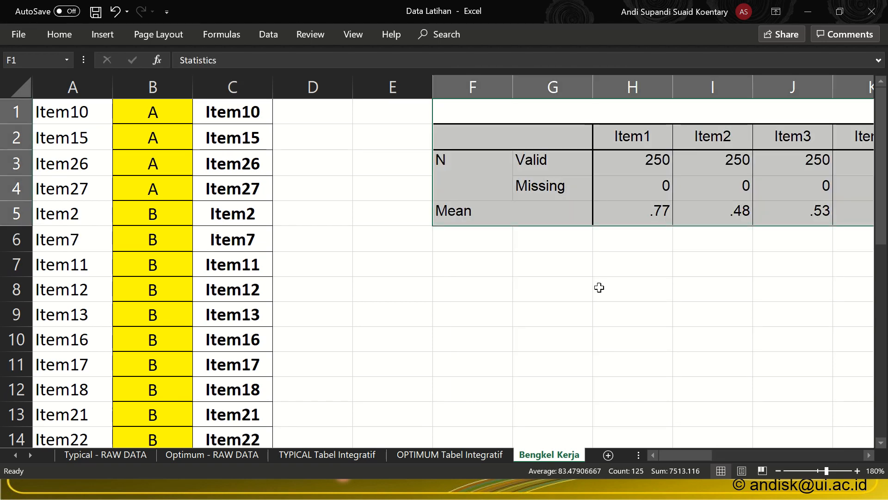
Step: Copy the Item1 to Item30 means from row 5 and paste them transposed into a column starting at H7
drag(700, 455, 726, 454)
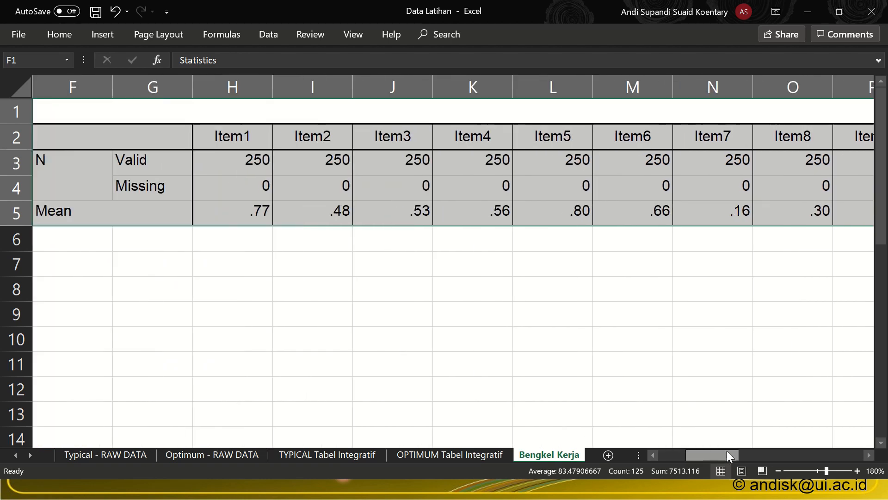
drag(238, 209, 882, 222)
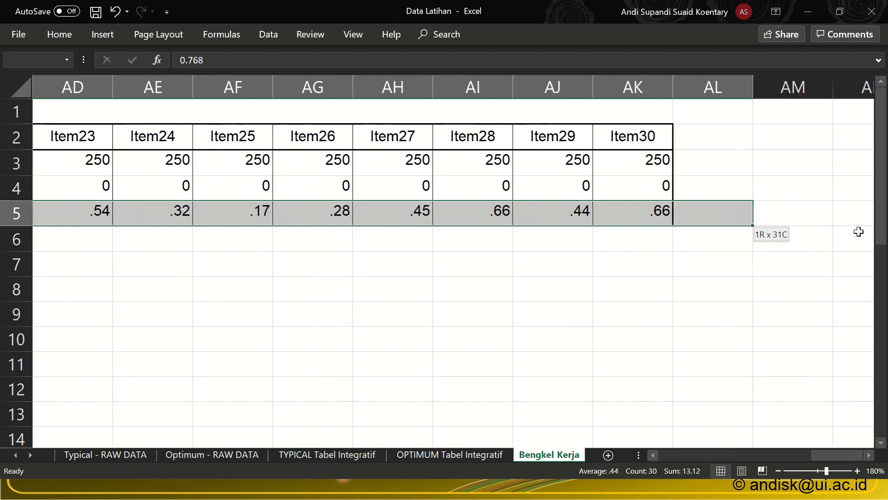
click(678, 262)
click(650, 210)
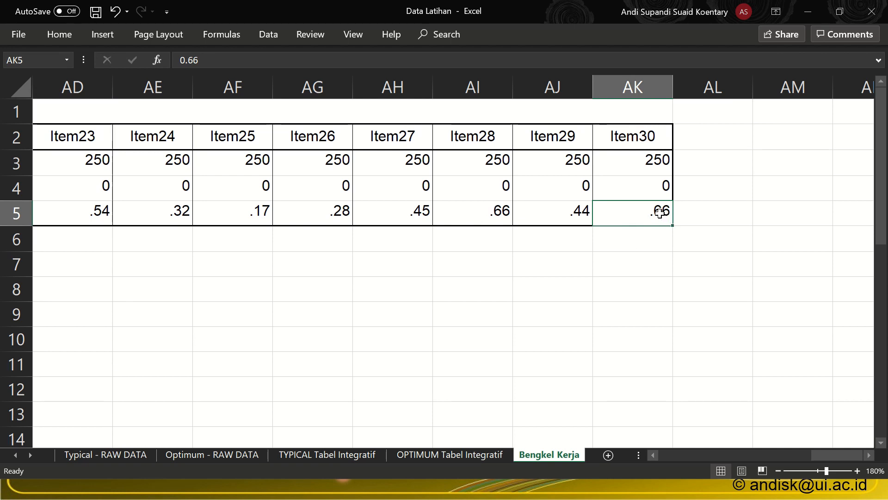
drag(660, 213, 576, 215)
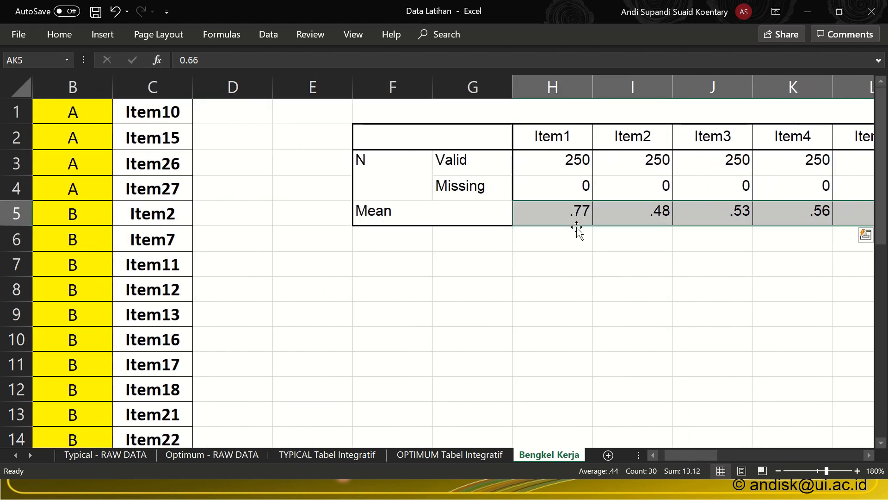
key(ctrl+c)
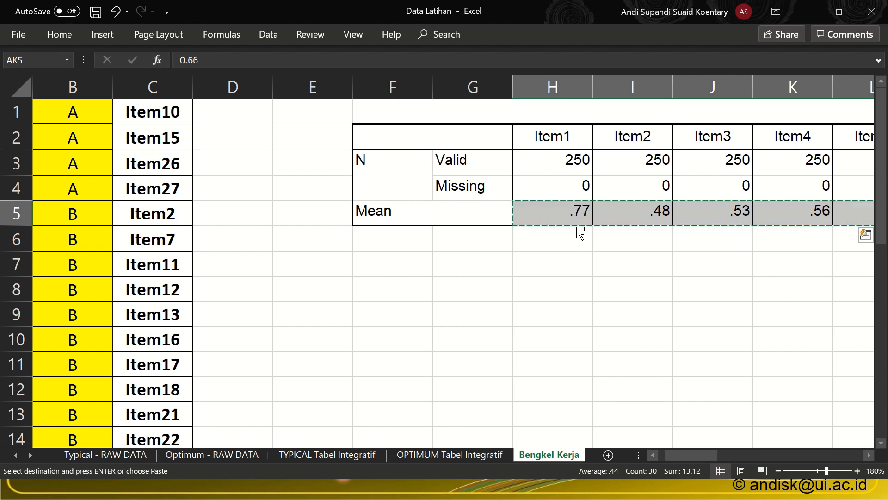
click(534, 268)
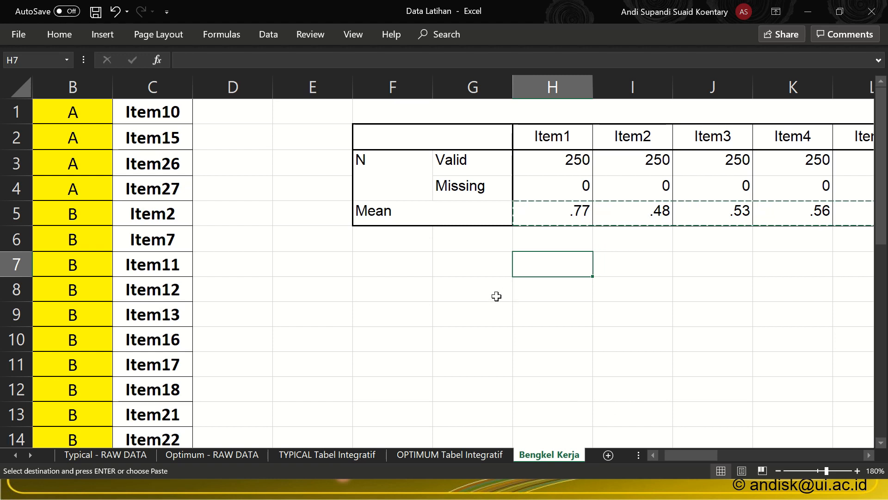
right_click(548, 263)
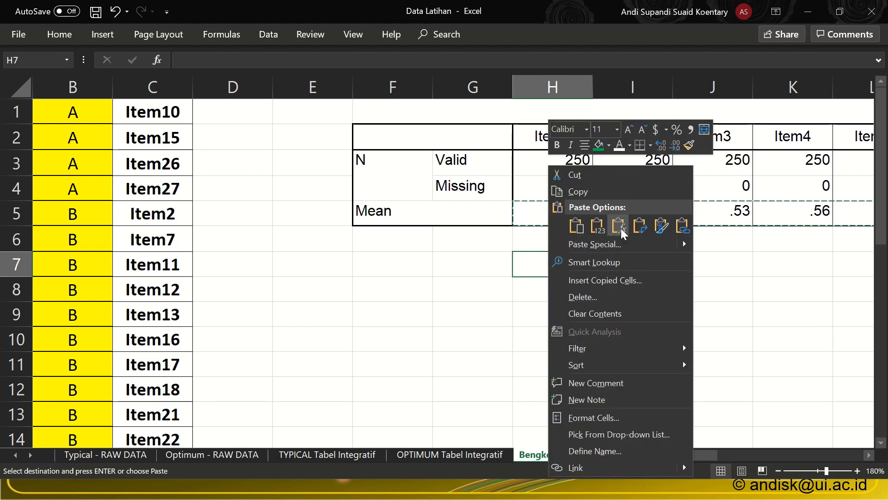
click(642, 229)
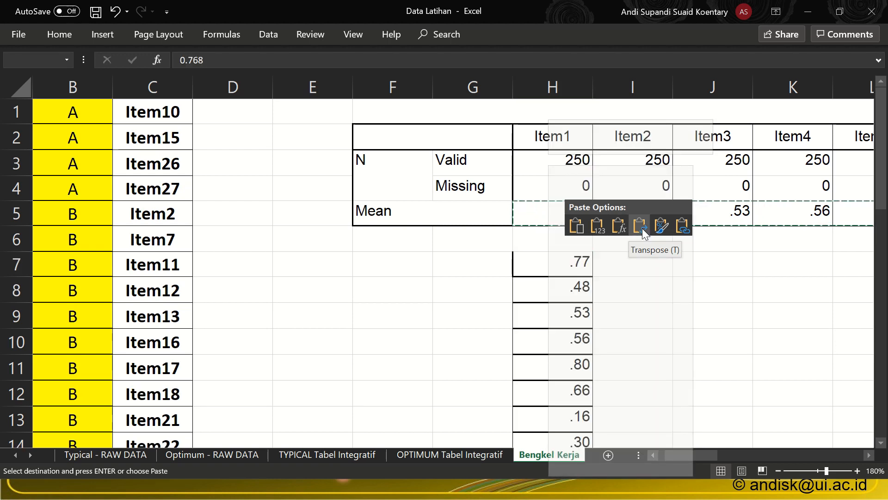
click(643, 229)
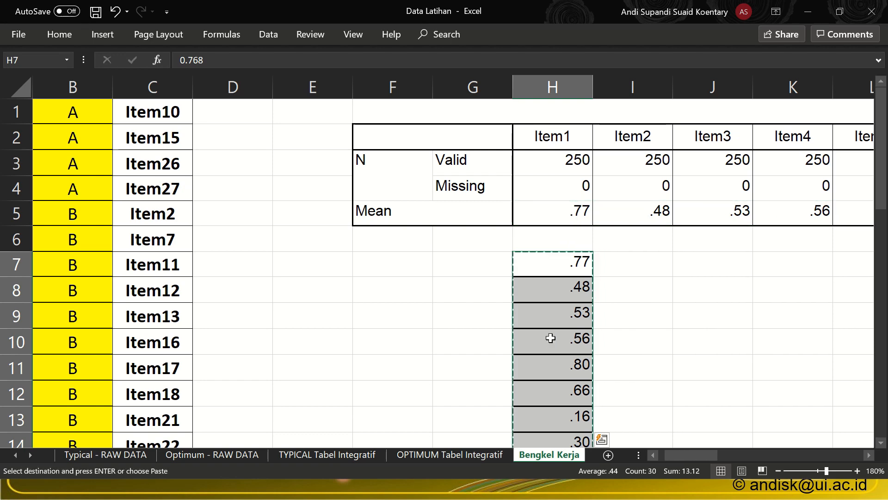
Step: Copy the column of transposed means into the p column of OPTIMUM Tabel Integratif from D3, and check that it reaches item 30
key(alt+Tab)
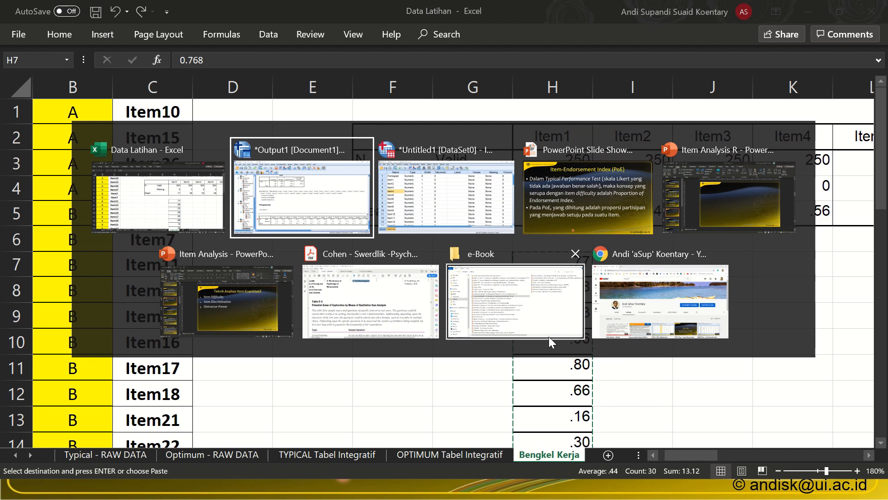
key(alt+Tab)
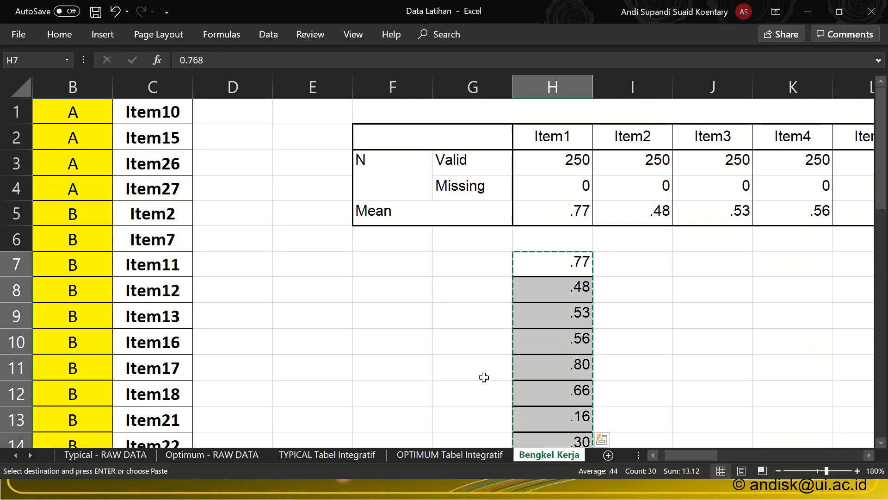
click(429, 455)
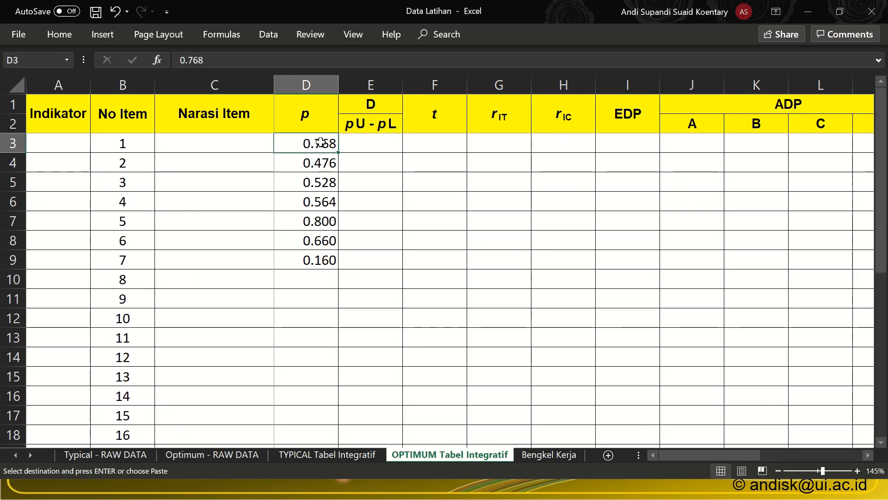
key(ctrl+v)
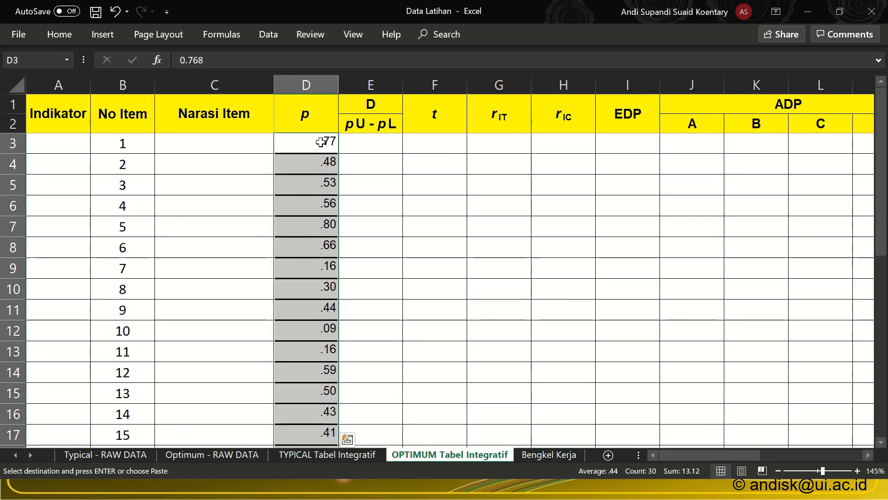
scroll(371, 232, down, 8)
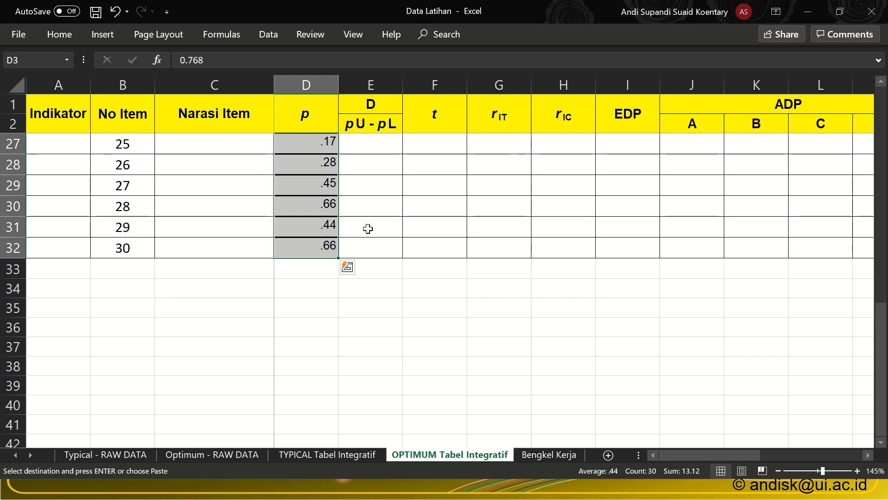
scroll(368, 229, up, 8)
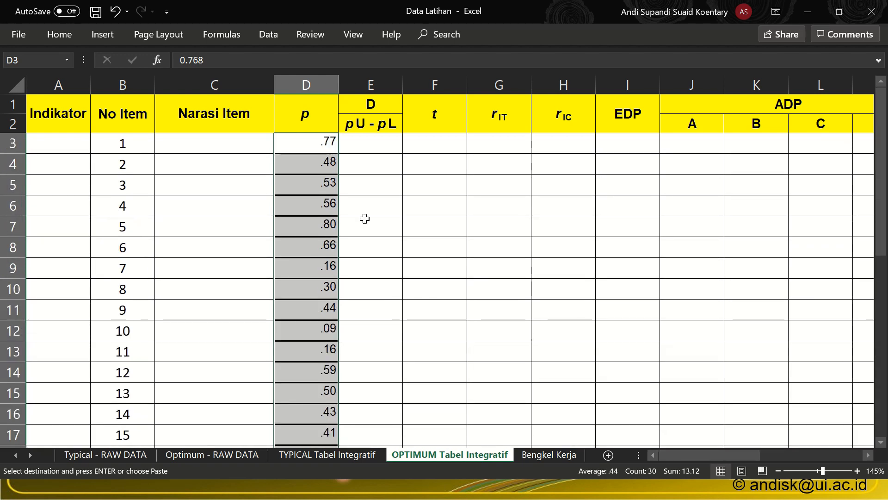
Step: Inspect the full-precision values behind the rounded p entries for items 5, 6, 4 and 1
click(297, 233)
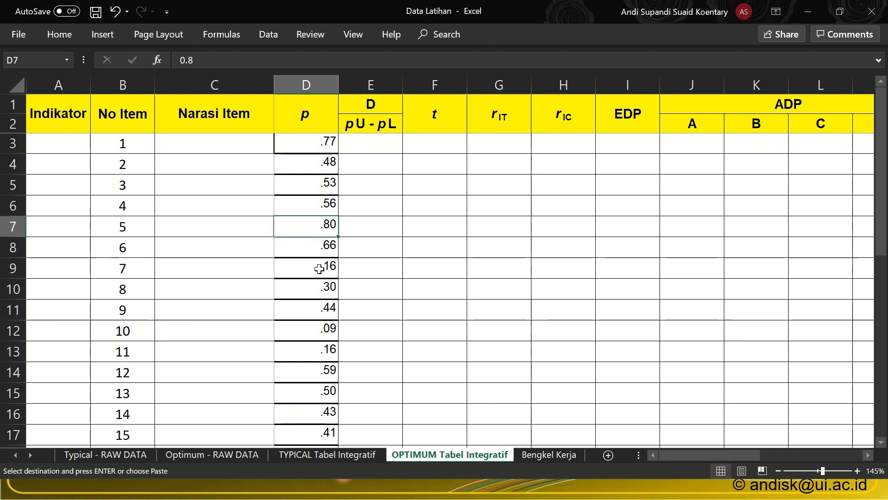
click(307, 246)
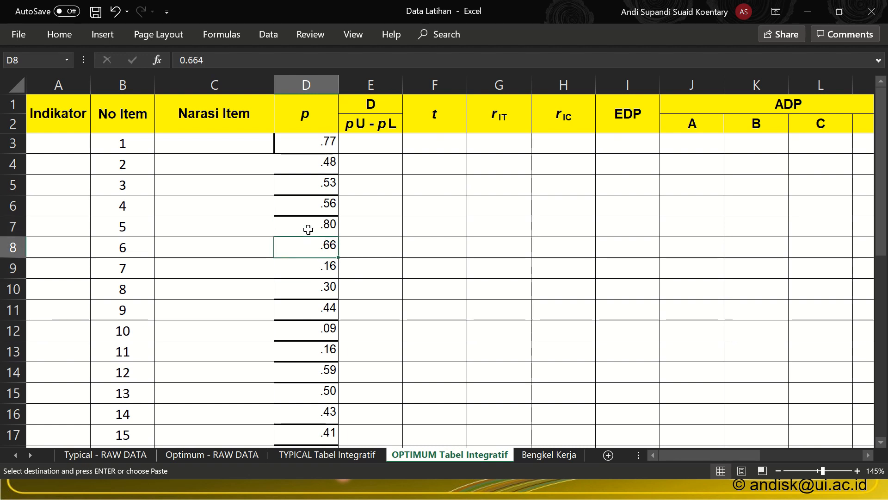
click(308, 229)
click(305, 202)
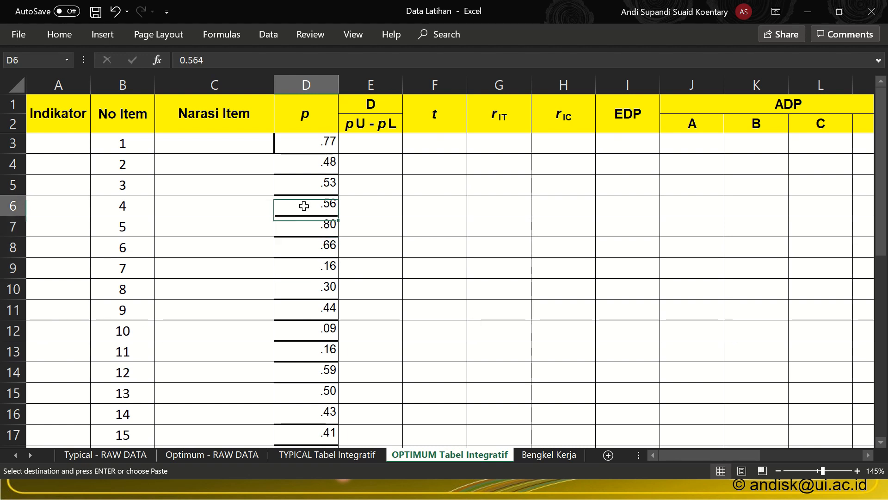
click(323, 141)
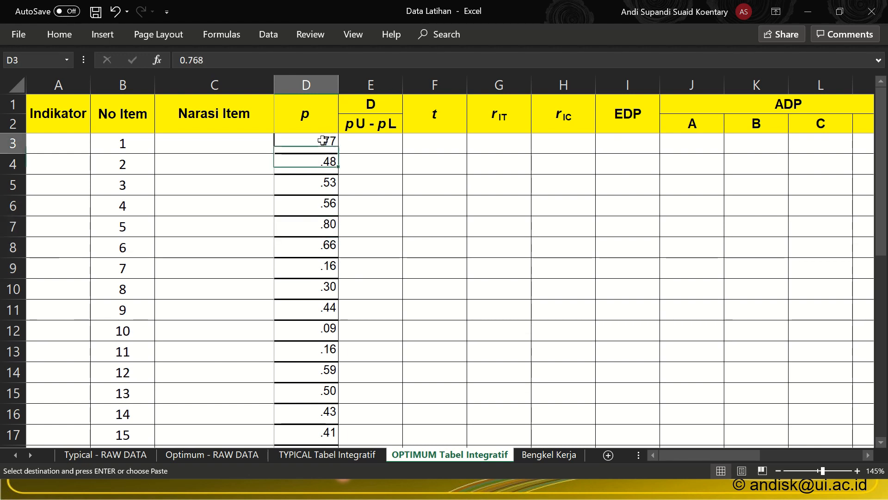
click(309, 117)
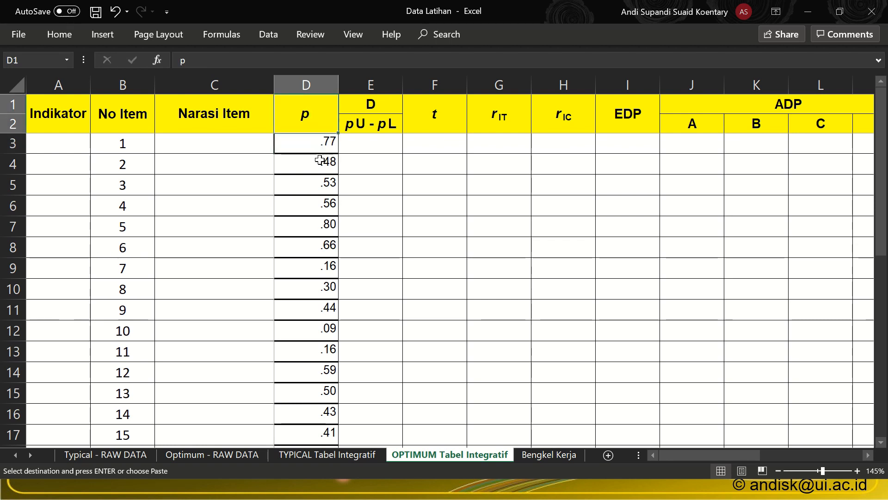
Step: Switch to the PowerPoint slide show and review the Item-Endorsement Index (PoE) slide
key(alt+Tab)
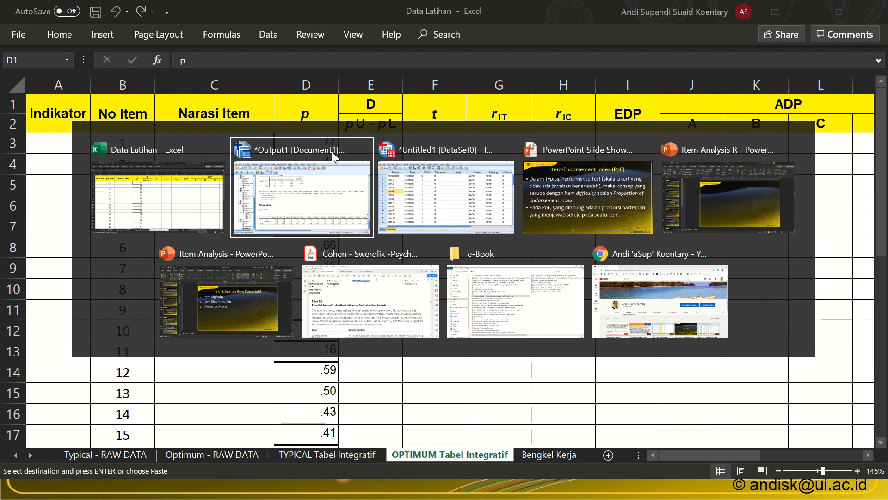
mouse_move(333, 152)
key(alt+Tab)
key(alt+Tab)
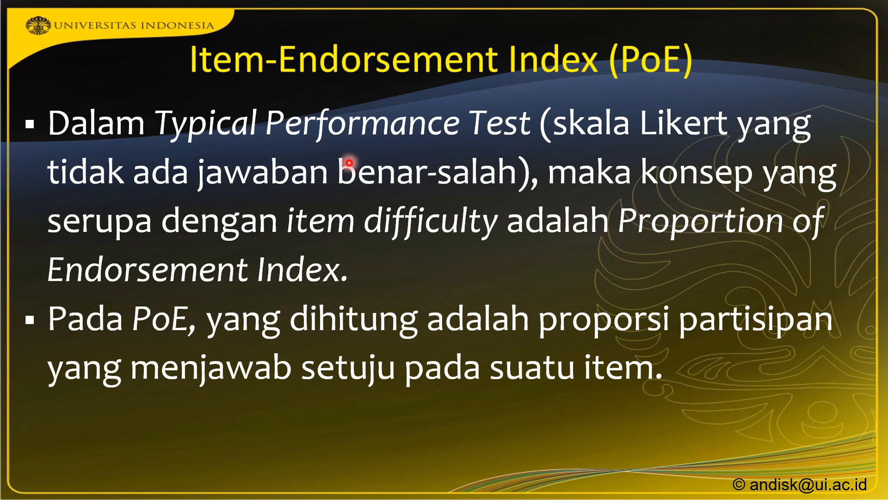
Step: Return to Excel and examine the Likert-scale responses in the Typical - RAW DATA sheet
key(alt+Tab)
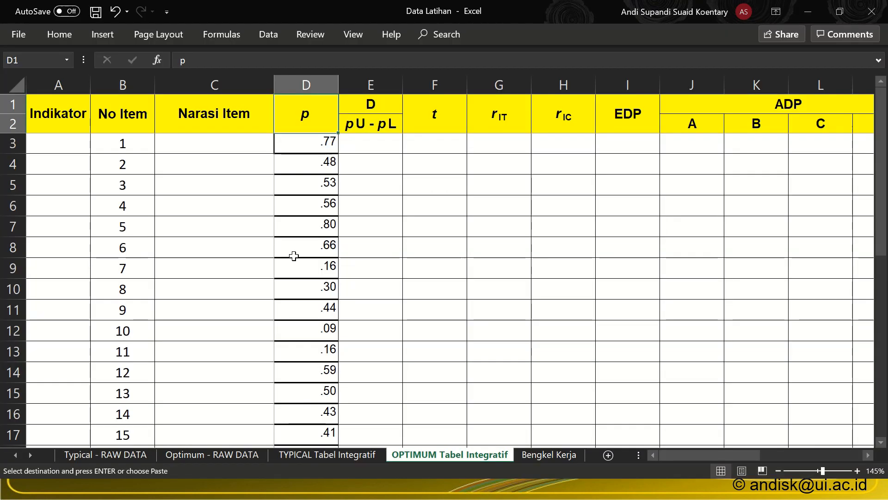
click(128, 456)
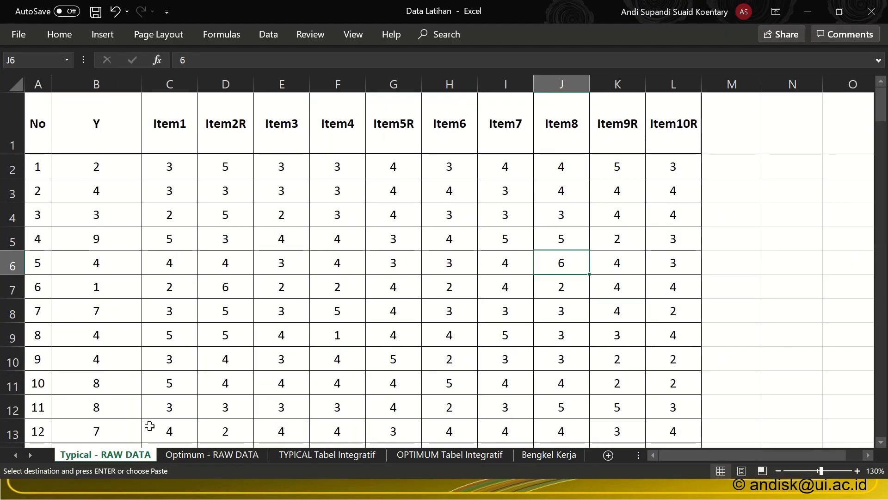
click(341, 335)
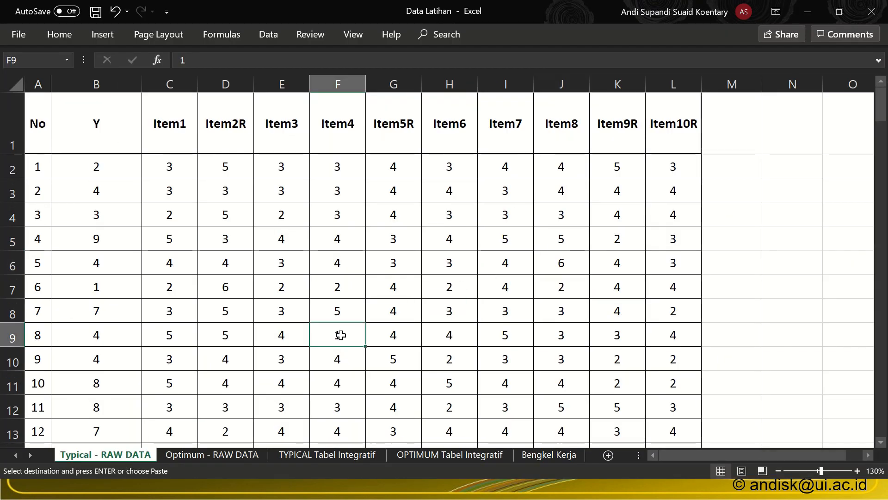
click(550, 262)
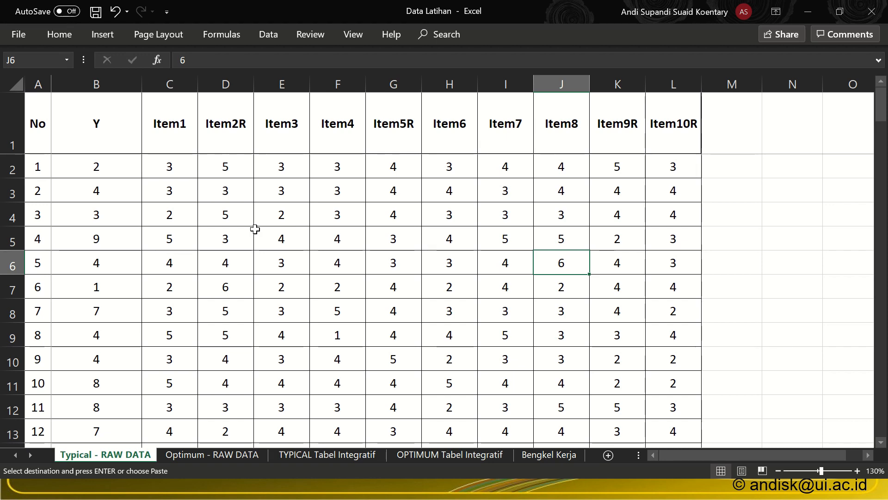
Step: Switch to the SPSS Data Editor, create a new blank dataset and show it in Data View
key(alt+Tab)
key(alt+Tab)
key(alt+Tab)
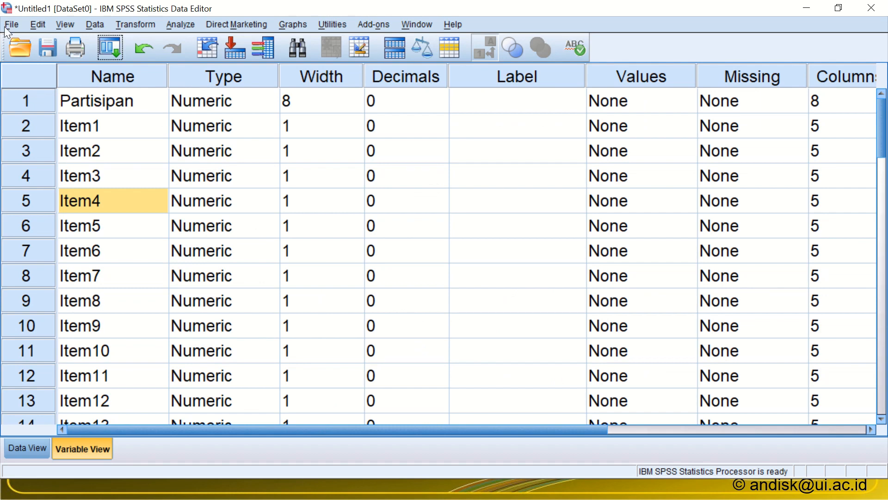
click(10, 26)
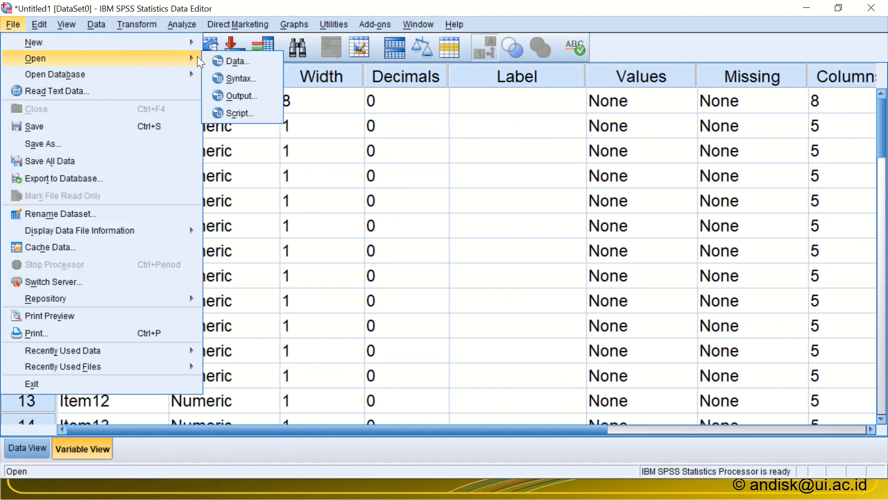
mouse_move(192, 43)
click(223, 43)
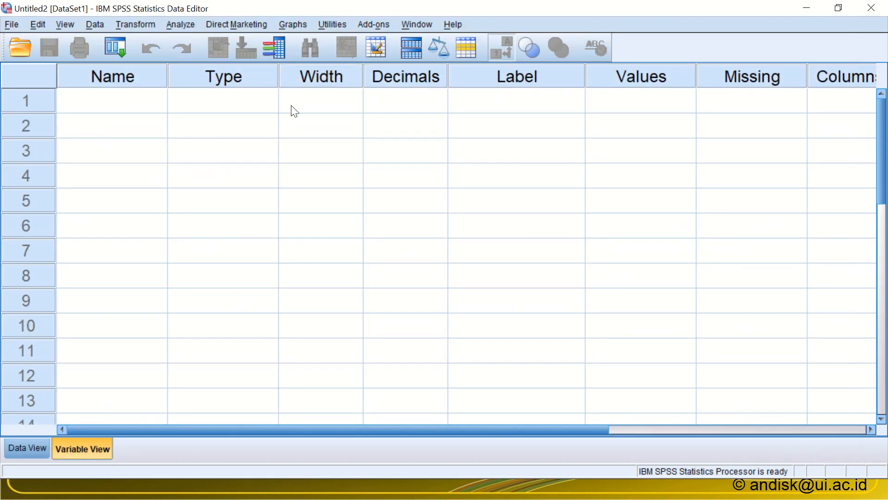
click(8, 443)
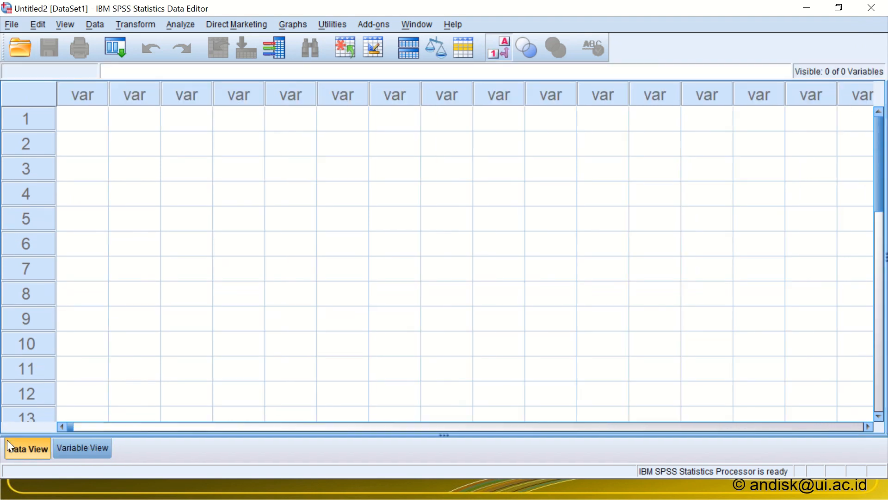
key(alt+Tab)
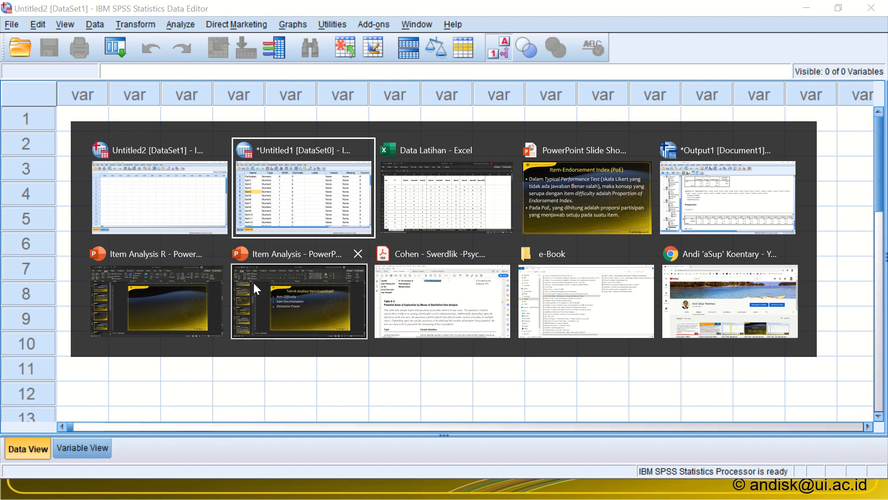
Step: Copy the Item1 to Item10R responses of all participants from Excel's Typical - RAW DATA sheet into the blank SPSS dataset
key(alt+Tab)
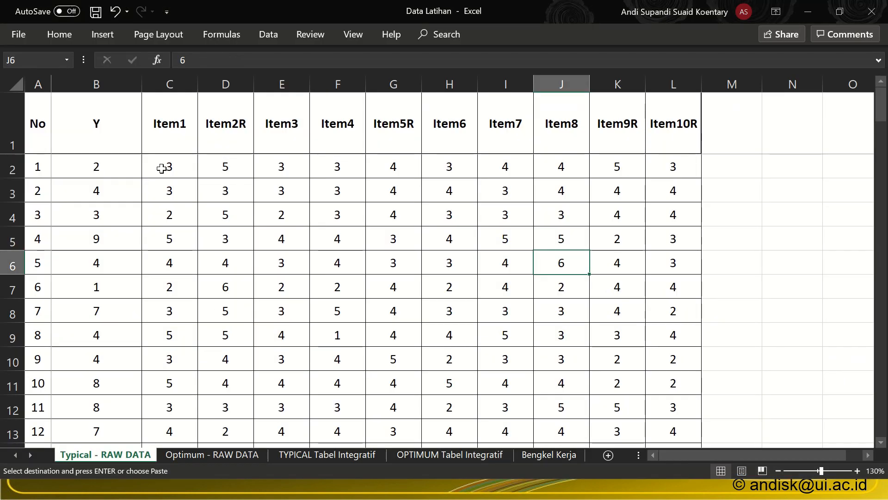
drag(161, 166, 682, 382)
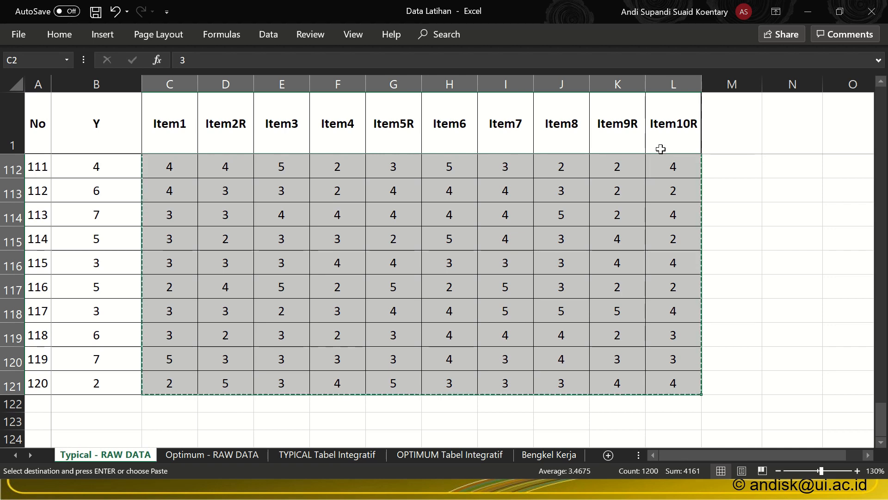
key(alt+Tab)
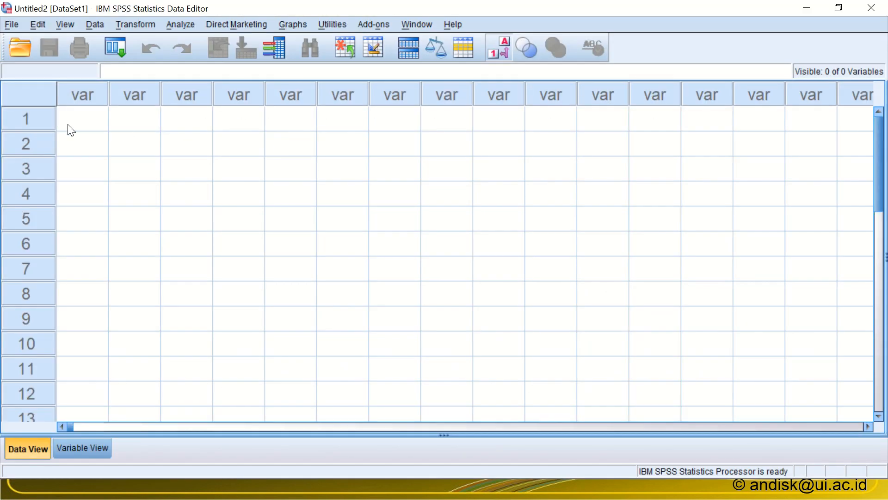
click(68, 125)
key(ctrl+v)
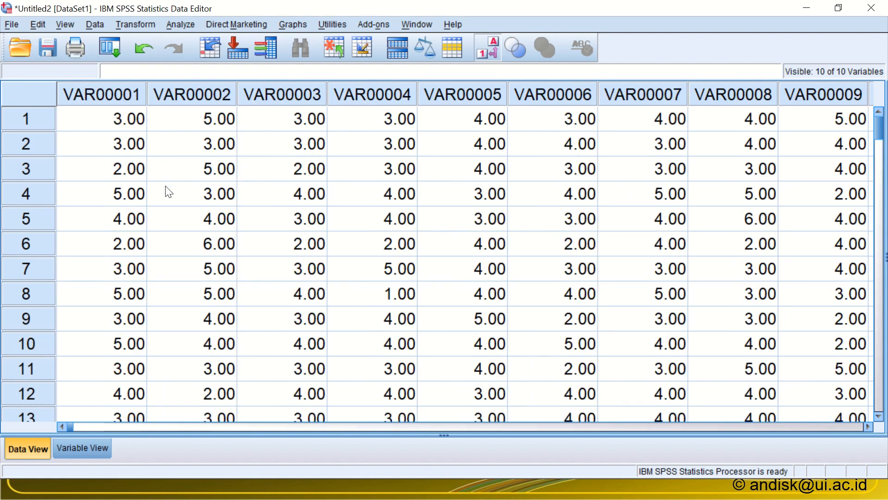
Step: Build a list of names from item1 to item10 in Excel's Bengkel Kerja sheet, filling down from cell E7
click(81, 448)
click(114, 106)
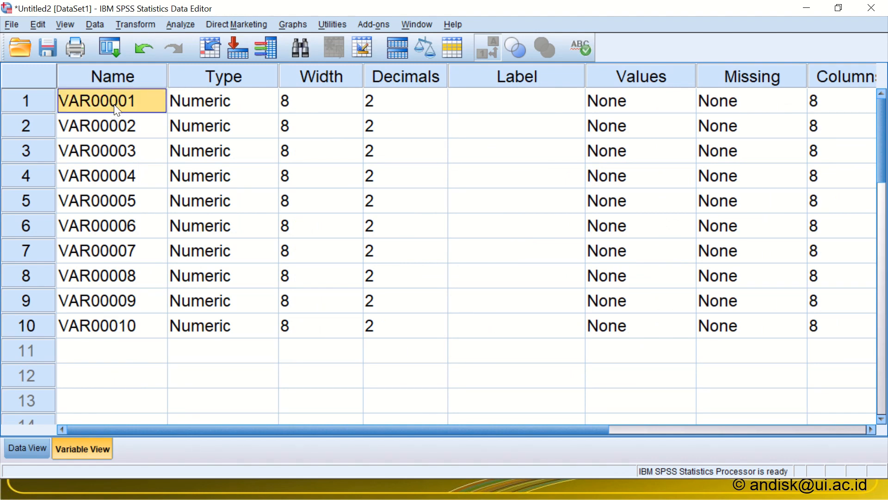
key(alt+Tab)
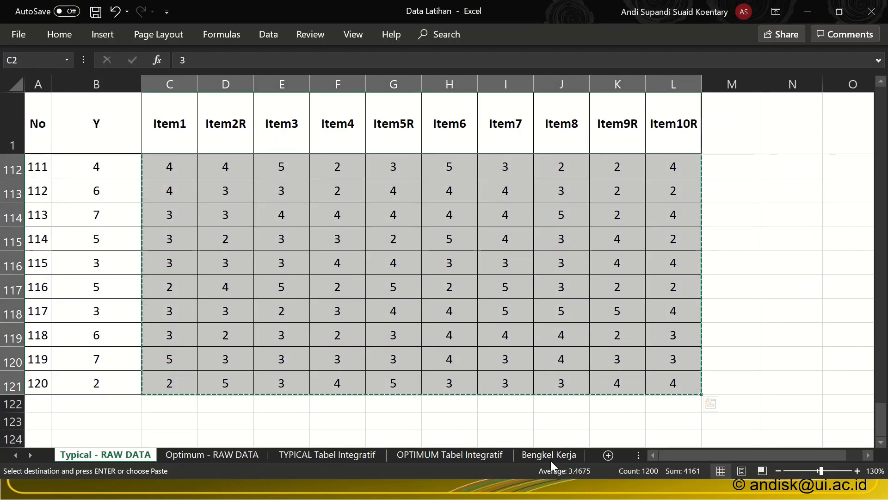
click(550, 458)
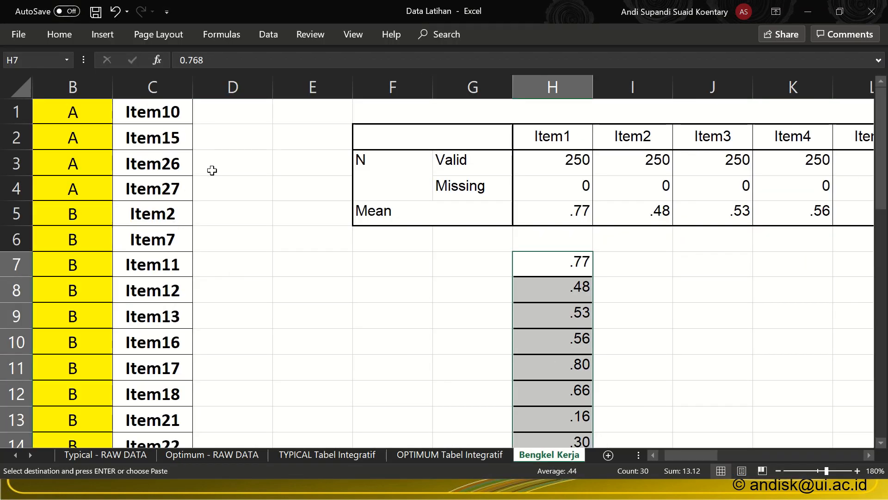
click(313, 263)
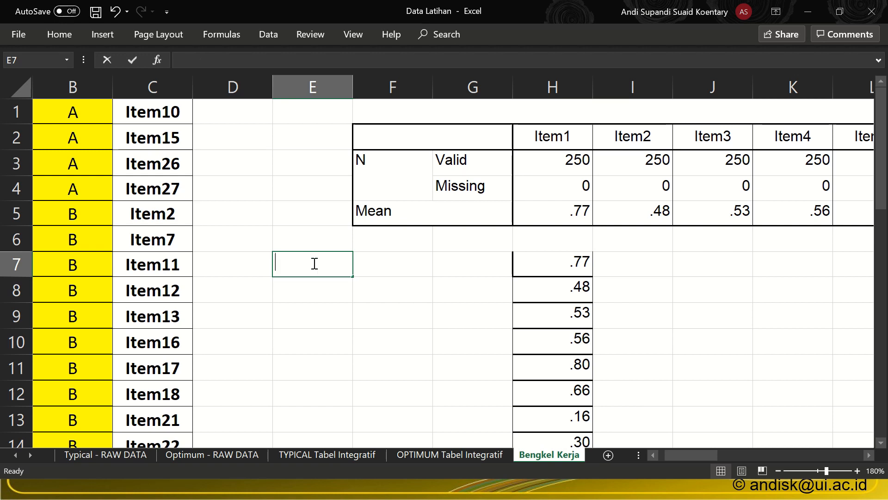
text(item)
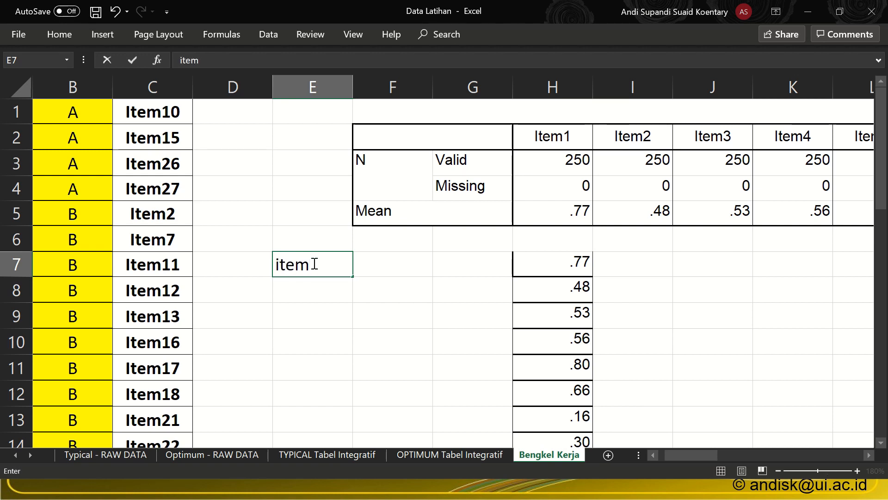
text(1)
click(354, 331)
click(341, 273)
mouse_move(352, 280)
mouse_down()
mouse_move(345, 407)
mouse_move(347, 242)
mouse_move(347, 275)
mouse_up()
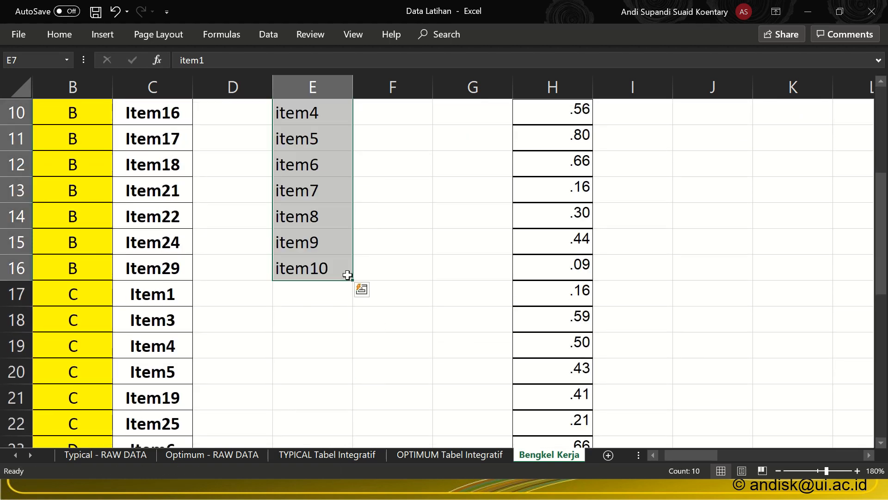
Step: Copy the item1 to item10 list from Excel into SPSS as the names of the ten variables
key(ctrl+c)
key(alt+Tab)
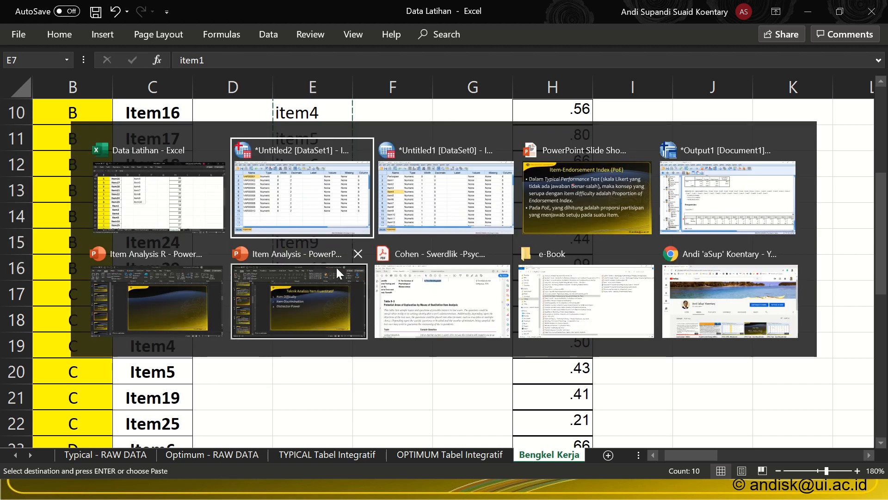
key(ctrl+v)
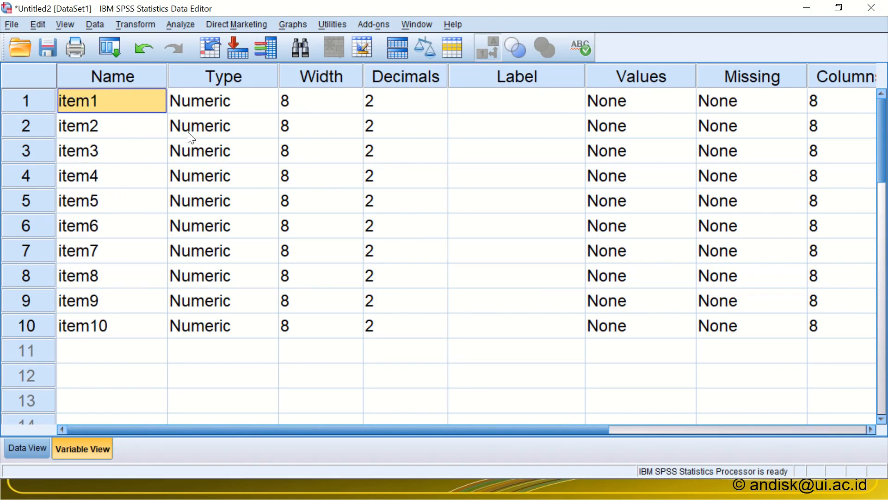
Step: Set the decimals of item1 to 0 and check its column in Data View
click(441, 110)
click(440, 110)
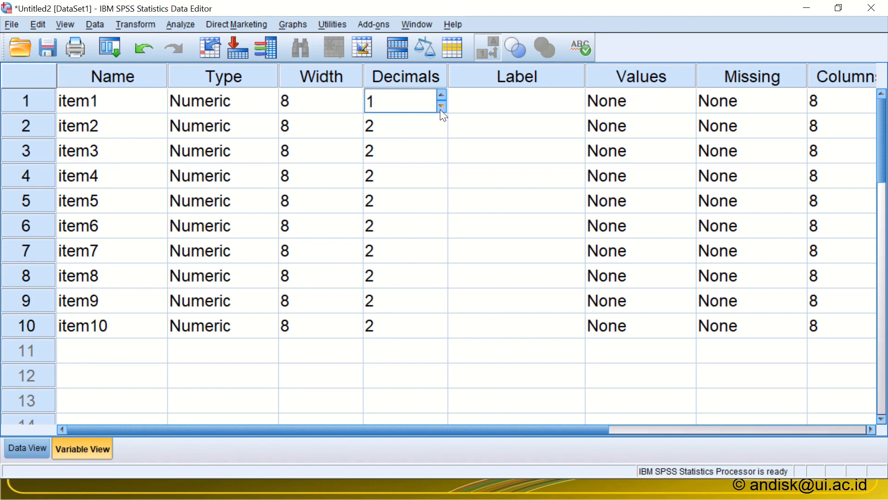
click(440, 109)
click(464, 175)
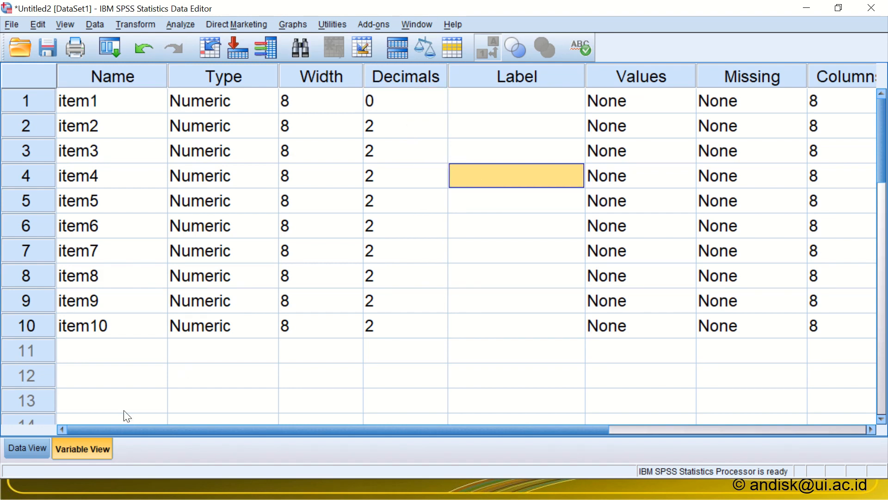
click(28, 448)
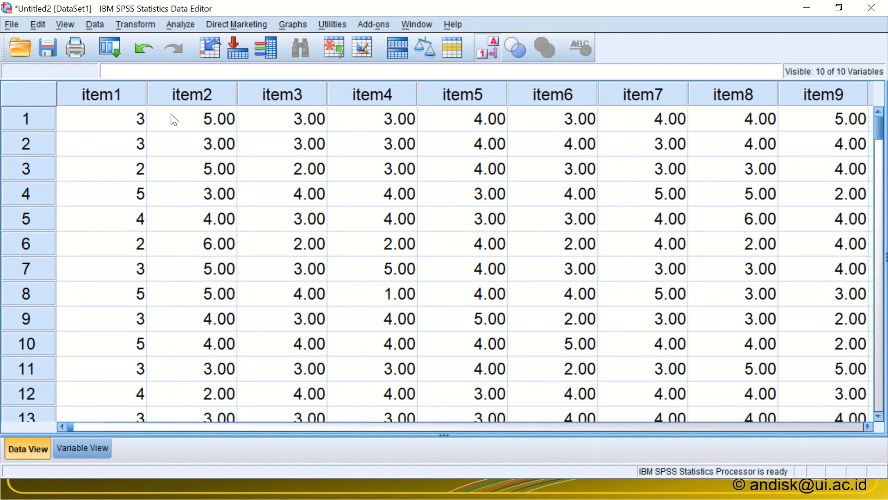
click(181, 118)
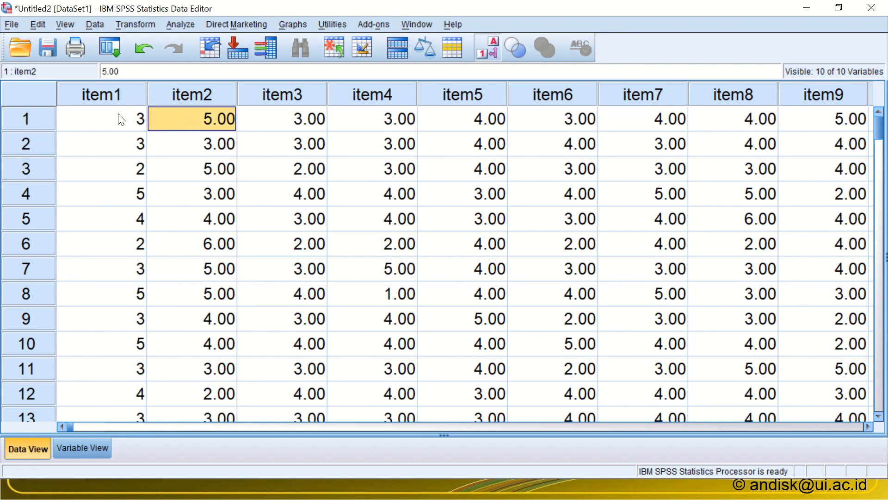
click(113, 93)
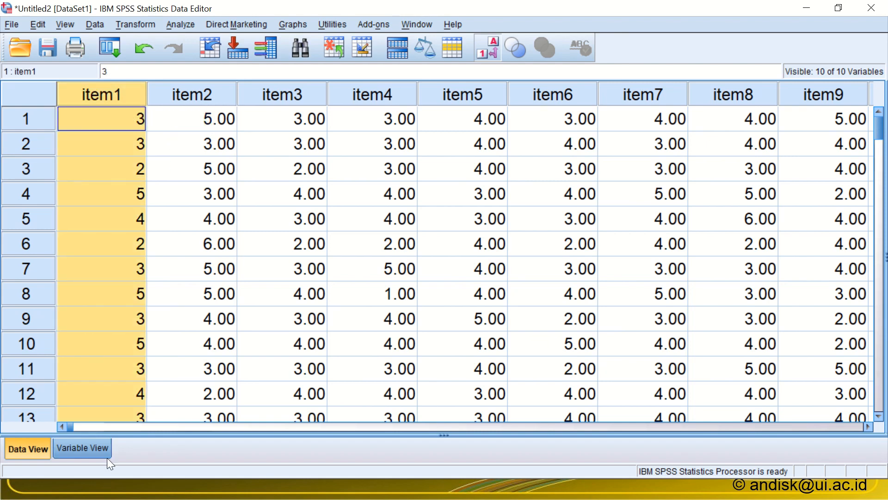
Step: Set the decimals of item2 through item10 to 0 in Variable View and return to Data View
click(86, 448)
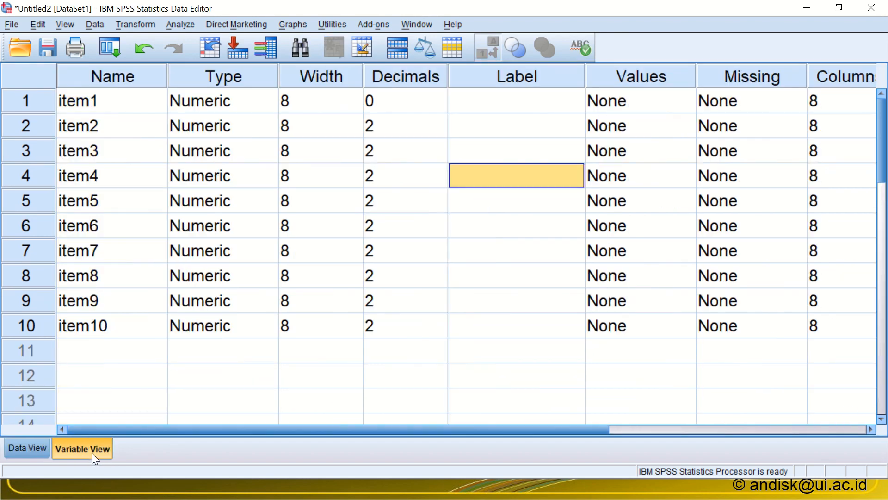
click(441, 131)
click(441, 130)
click(441, 130)
click(440, 156)
click(441, 156)
click(441, 157)
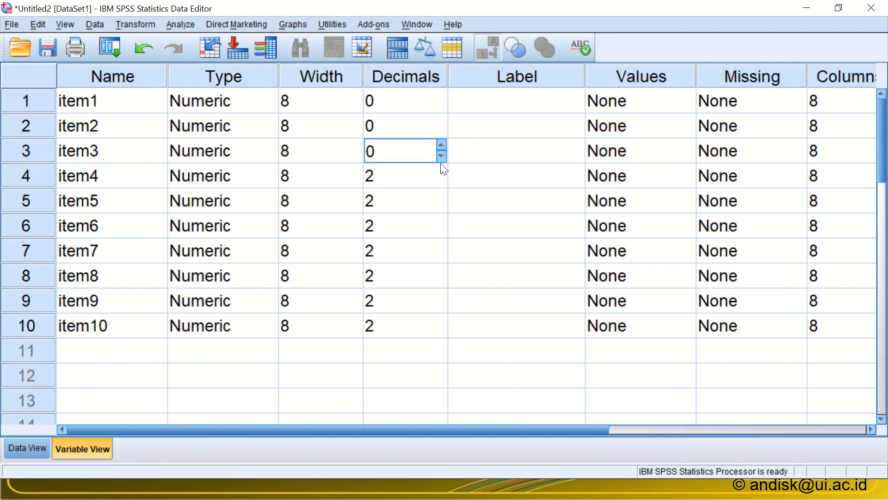
click(441, 180)
click(441, 181)
click(440, 181)
click(440, 207)
click(440, 206)
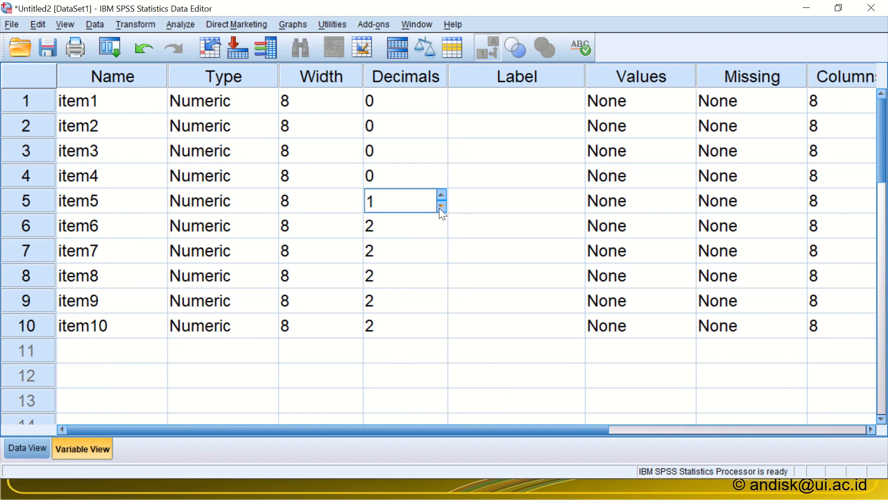
click(440, 206)
click(439, 231)
click(440, 231)
click(440, 231)
click(442, 257)
click(442, 257)
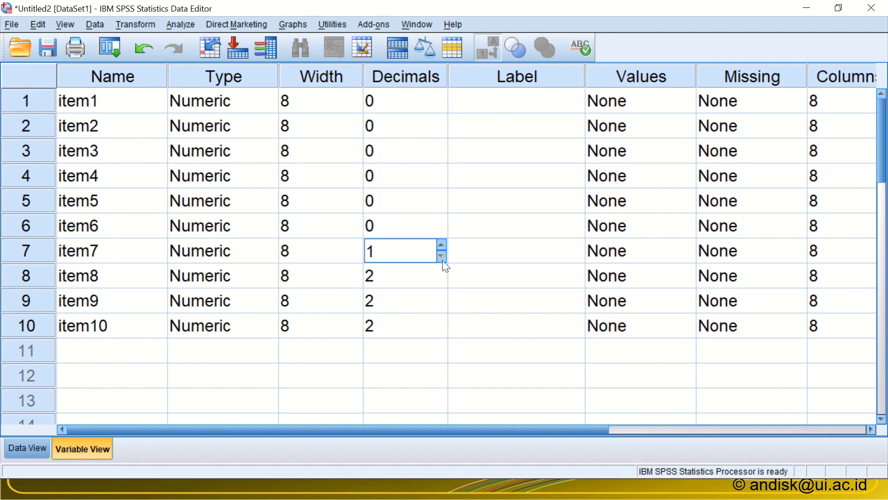
click(442, 260)
click(440, 281)
click(441, 281)
click(440, 282)
click(440, 306)
click(440, 307)
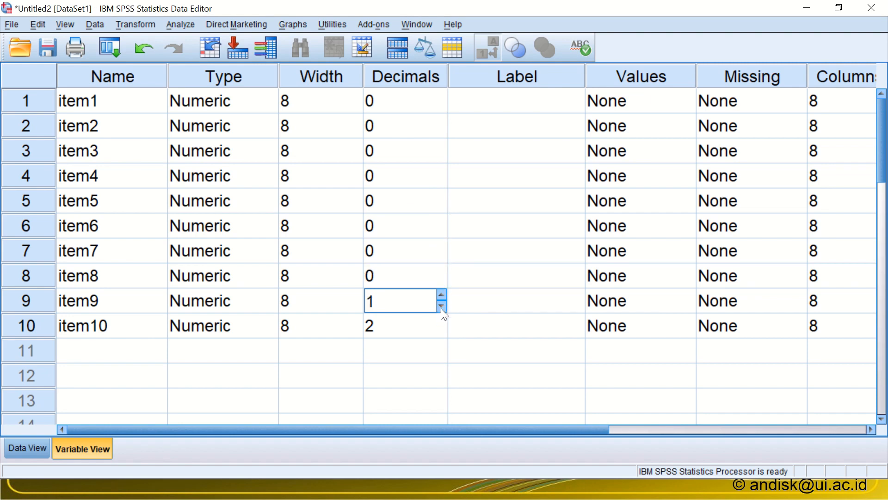
click(441, 306)
click(441, 331)
click(441, 331)
click(440, 331)
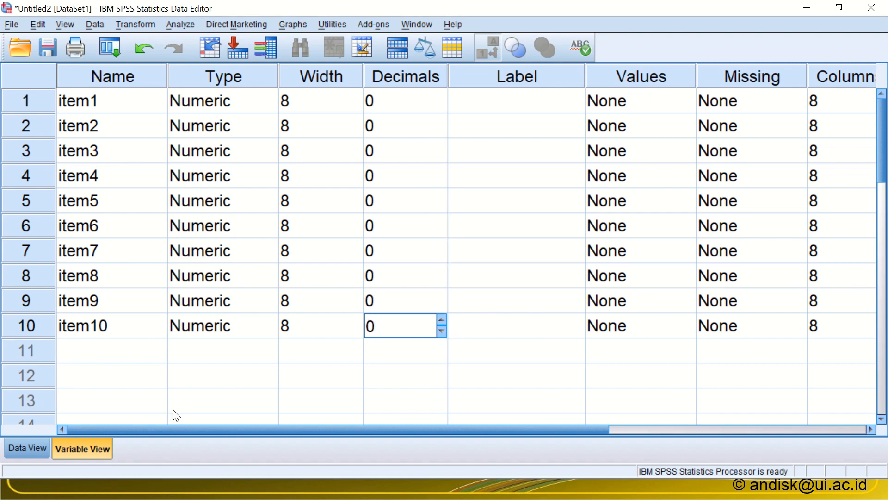
click(42, 446)
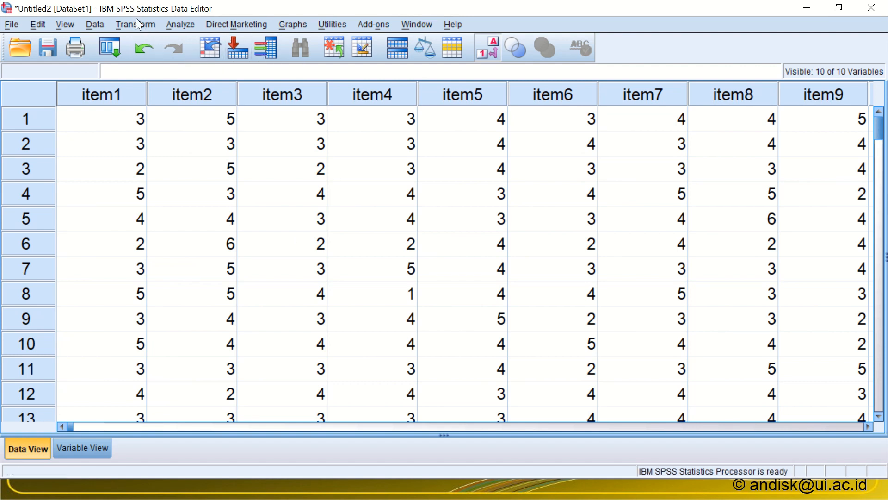
Step: Start Recode into Same Variables and add all ten items, item1 to item10, as the variables to recode
click(127, 29)
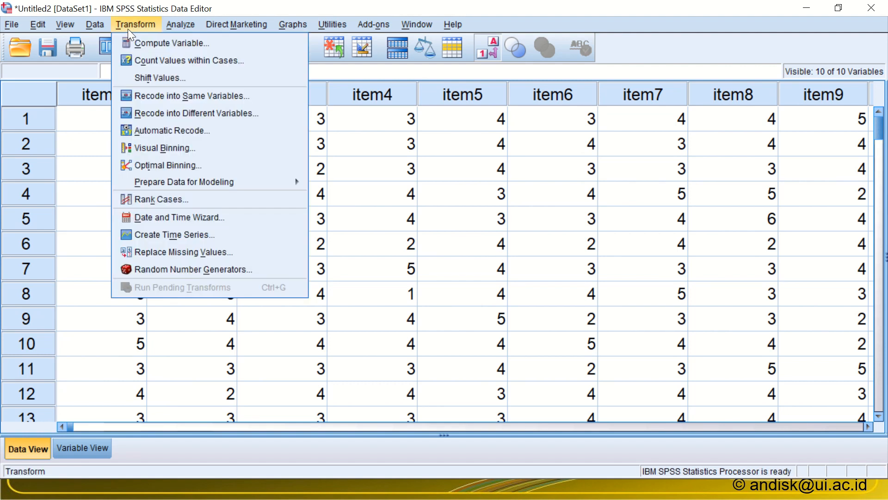
click(152, 95)
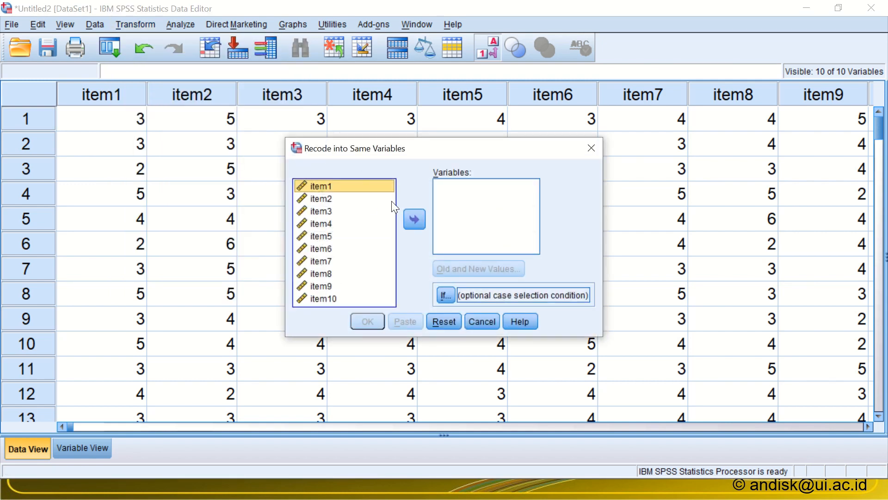
click(367, 234)
key(ctrl+a)
click(417, 219)
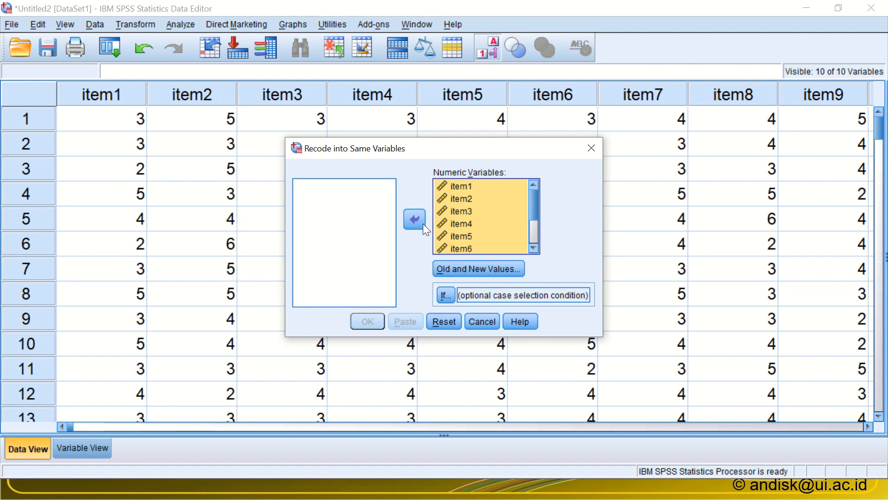
Step: Define the recode rules that turn old values 1, 2 and 3 into 0
click(458, 269)
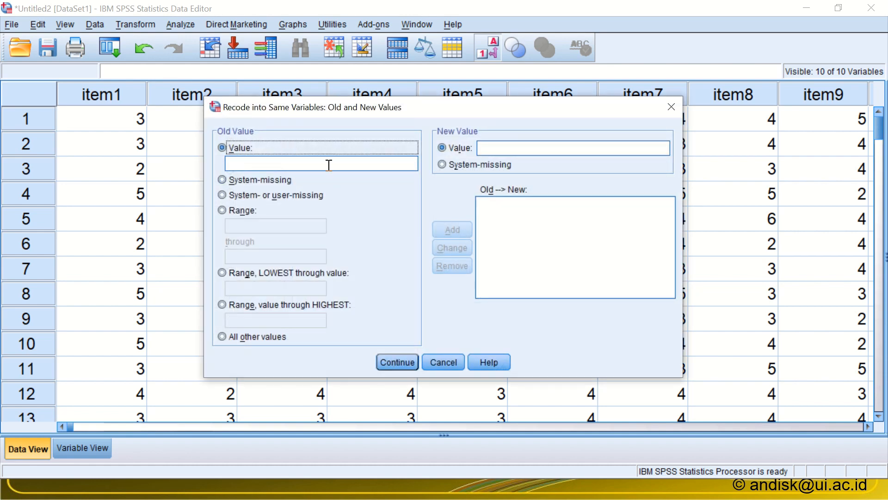
click(308, 167)
text(1)
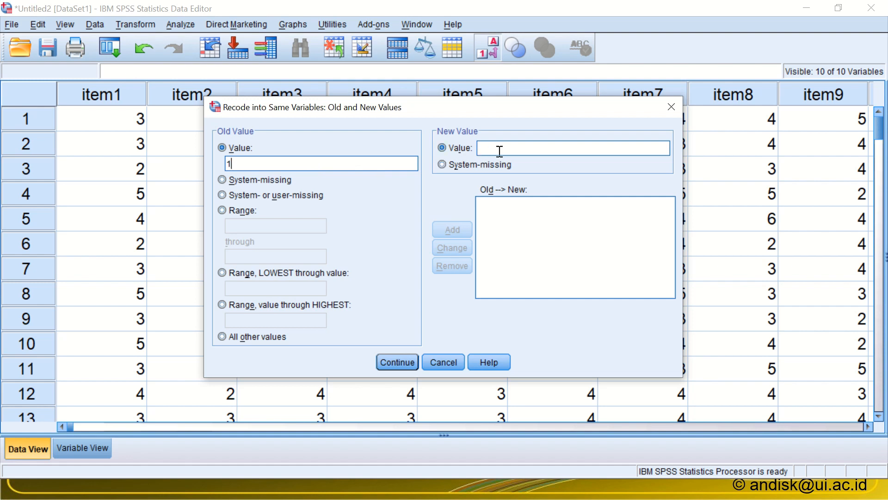
click(500, 151)
text(0)
click(448, 226)
text(2)
click(492, 150)
text(0)
click(443, 229)
text(3)
click(484, 147)
text(0)
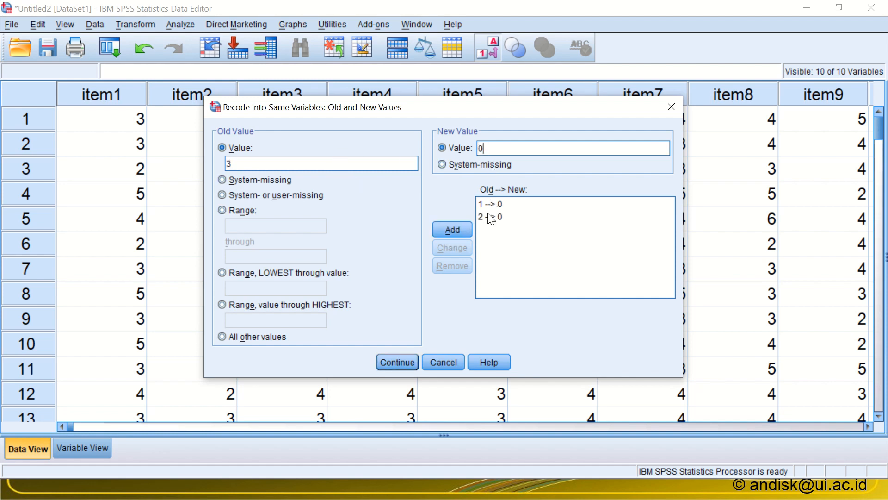
click(449, 223)
Step: Add recode rules turning old values 4, 5 and 6 into 1, and accept the old and new values
click(363, 164)
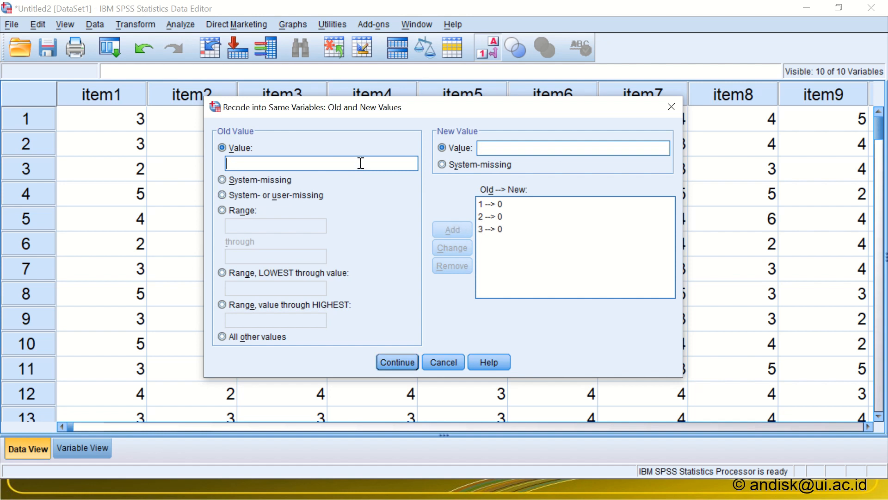
text(4)
click(494, 148)
text(1)
click(446, 228)
text(5)
click(499, 147)
text(1)
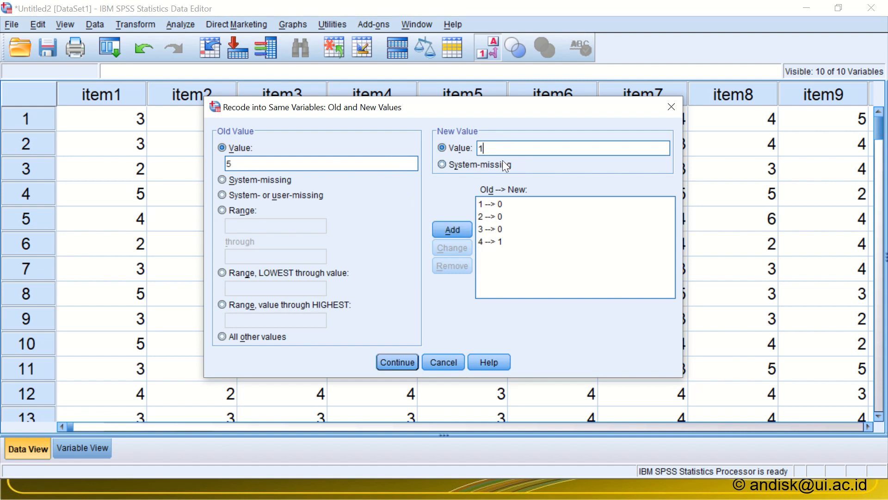
click(454, 228)
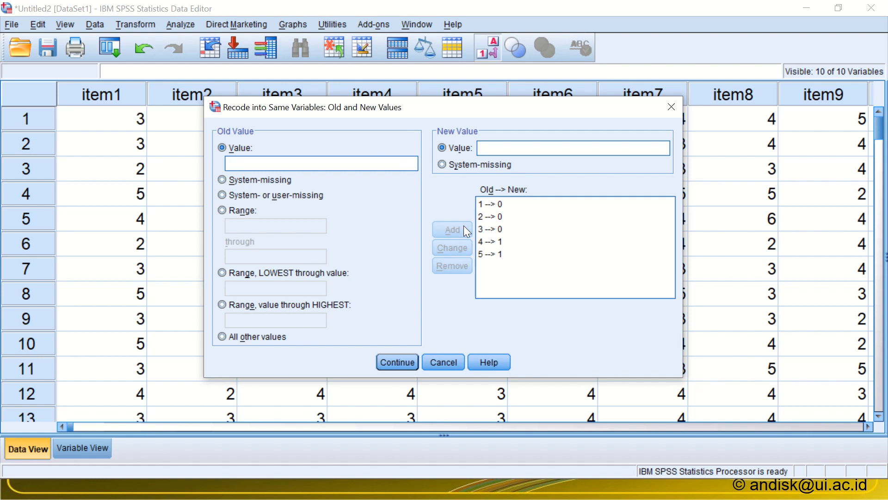
click(399, 167)
text(6)
click(531, 144)
text(1)
click(453, 229)
drag(359, 108, 498, 128)
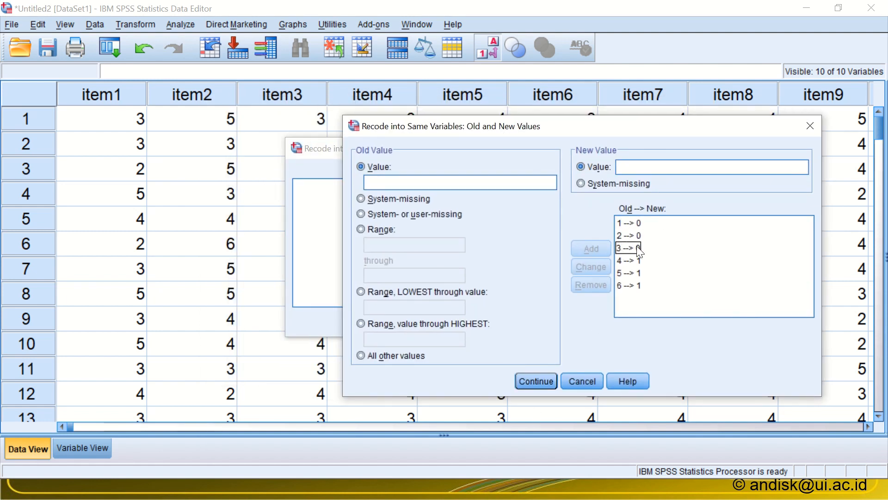
click(538, 382)
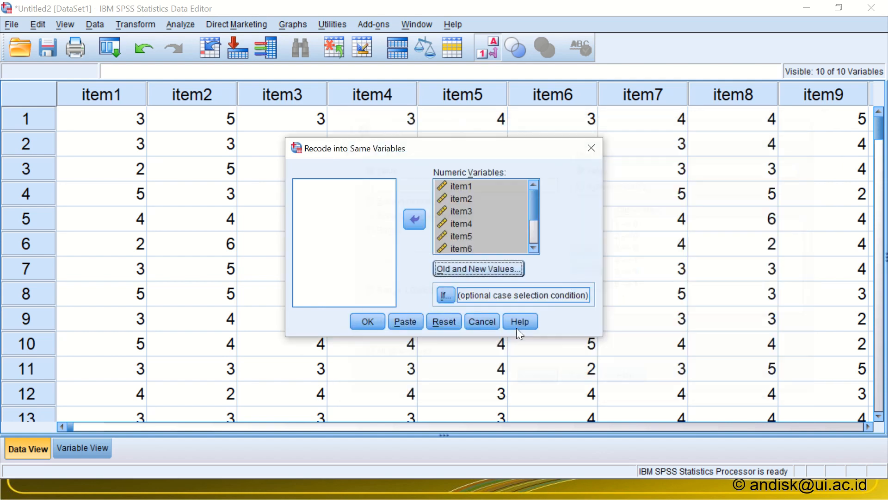
Step: Run the recode of the ten items and return to the data editor with the recoded dataset
click(355, 323)
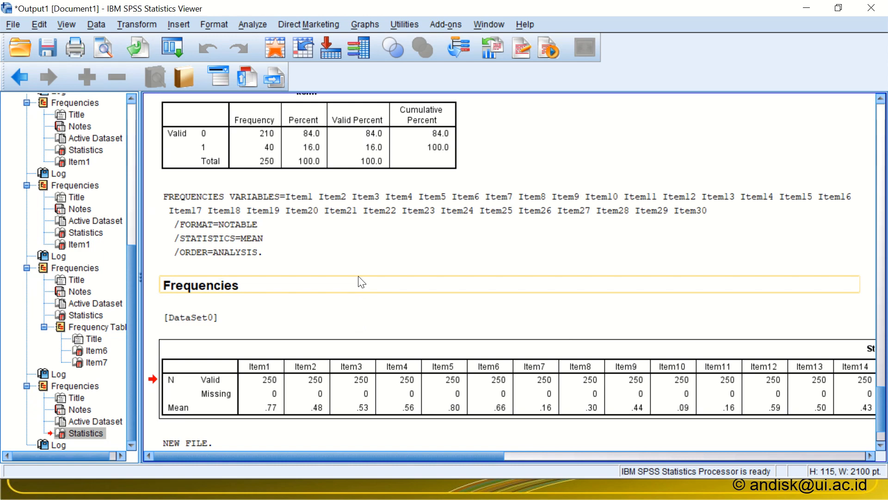
key(alt+Tab)
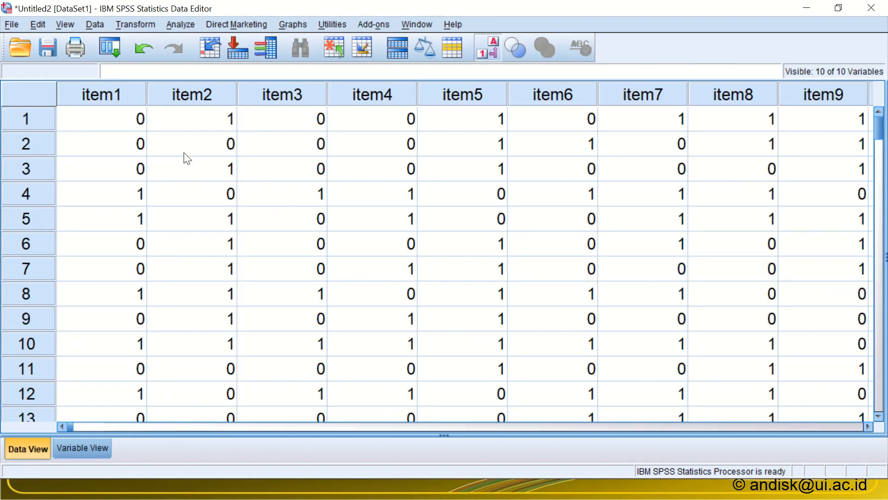
click(187, 159)
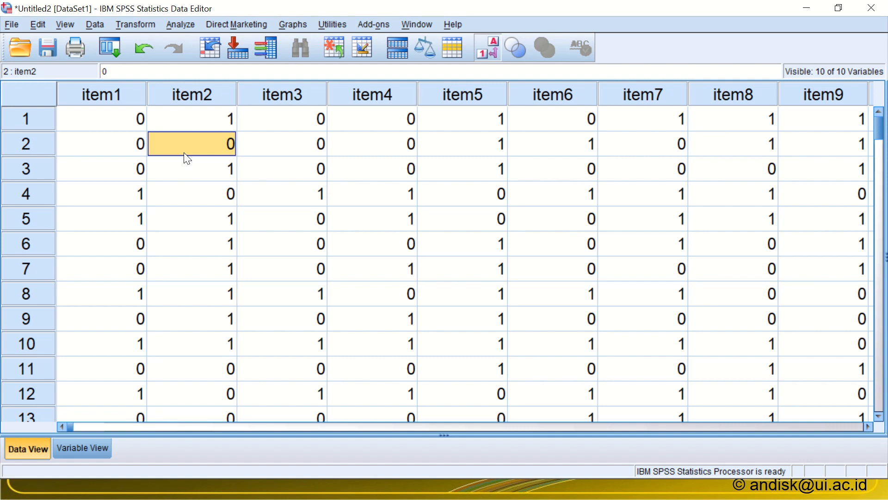
Step: Start a Frequencies analysis and add all ten items, item1 to item10, as its variables, keeping the frequency tables displayed
click(174, 23)
mouse_move(286, 74)
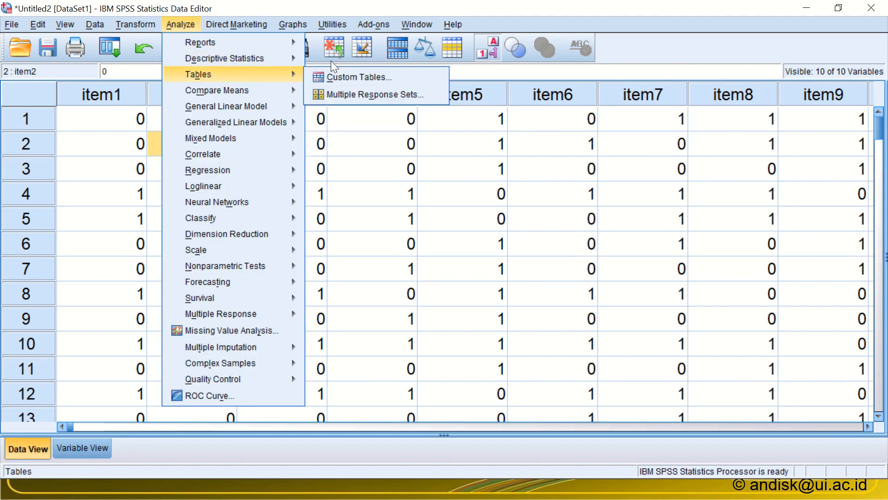
mouse_move(292, 58)
click(331, 58)
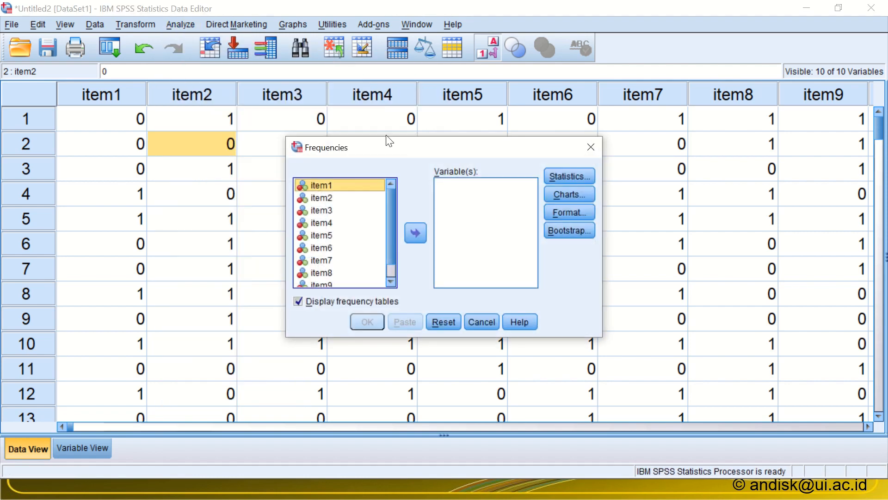
click(380, 223)
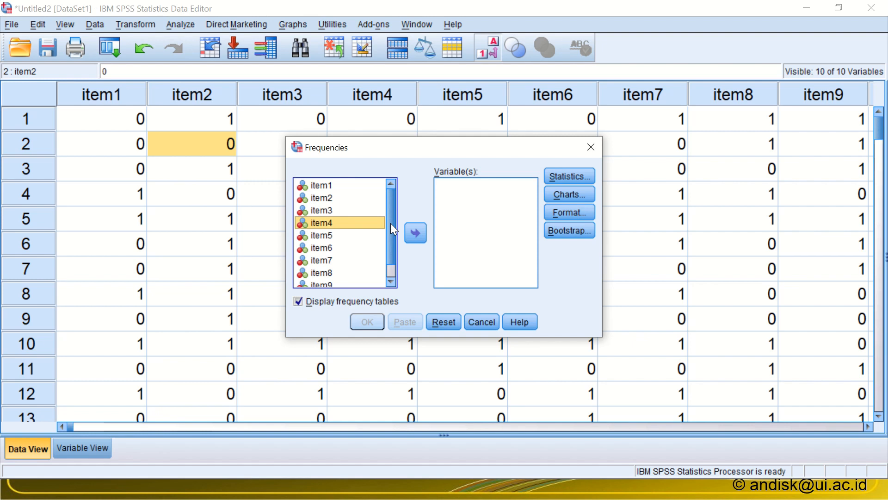
key(ctrl+a)
click(415, 233)
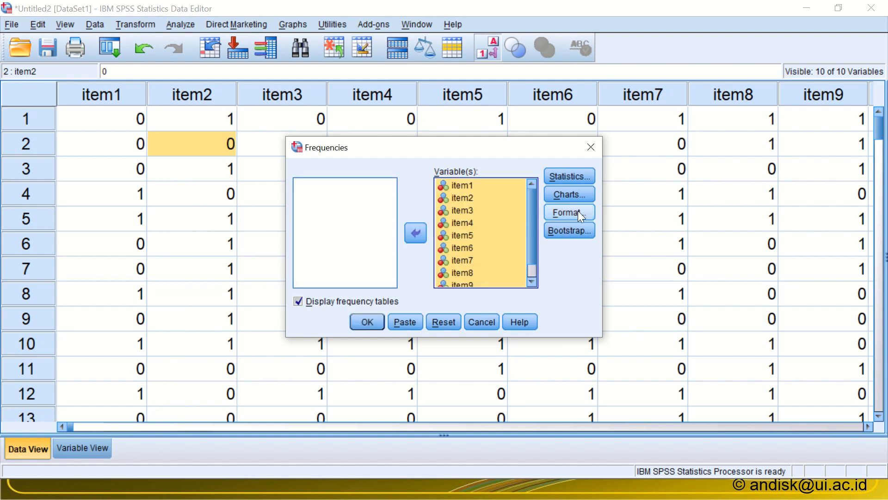
click(310, 301)
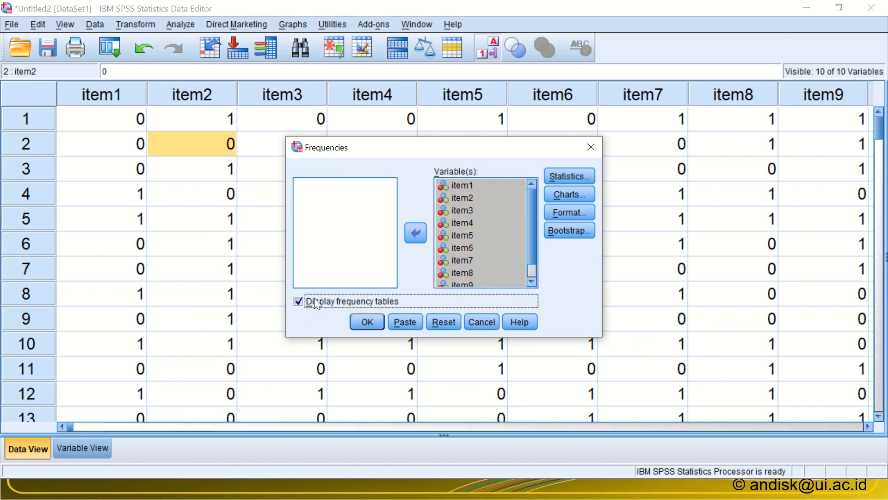
click(444, 265)
Step: Request the mean as the only statistic and run the Frequencies analysis
click(565, 178)
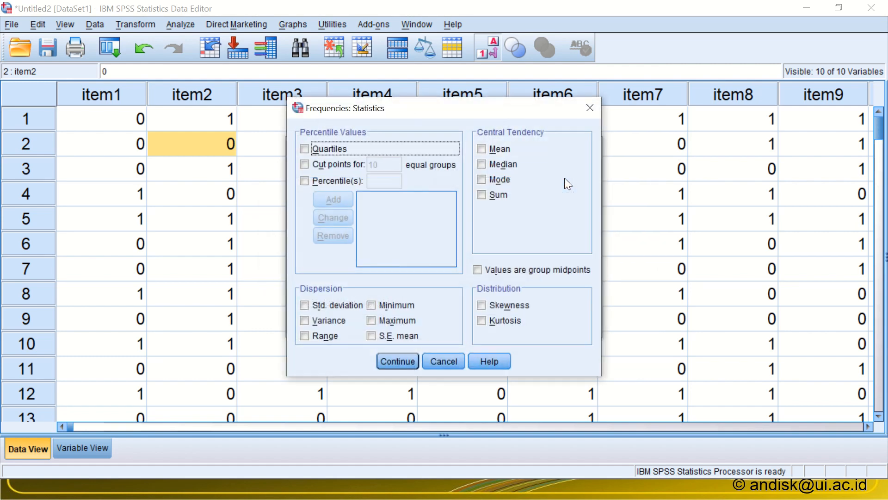
click(491, 148)
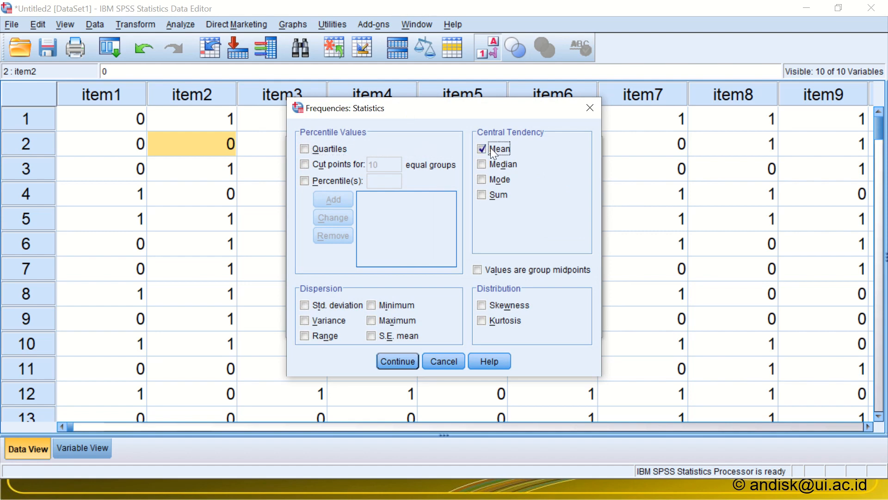
click(404, 359)
click(375, 325)
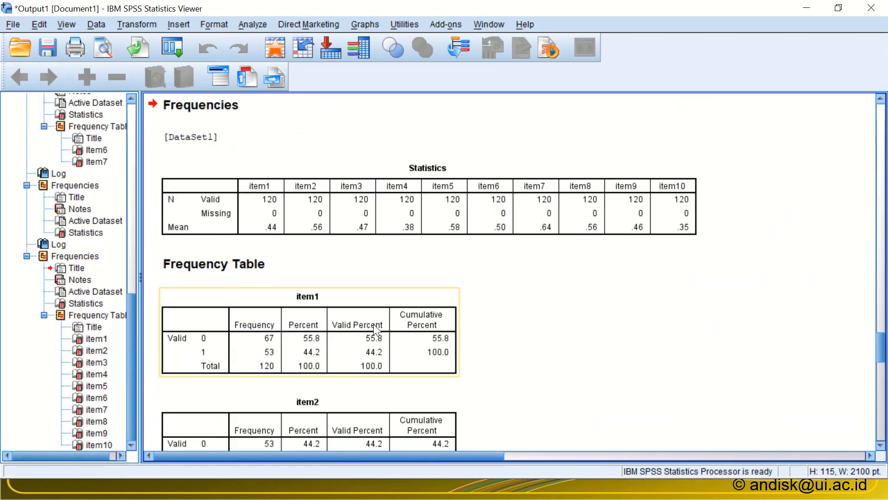
Step: Review the frequency tables of the ten items in the output
click(297, 312)
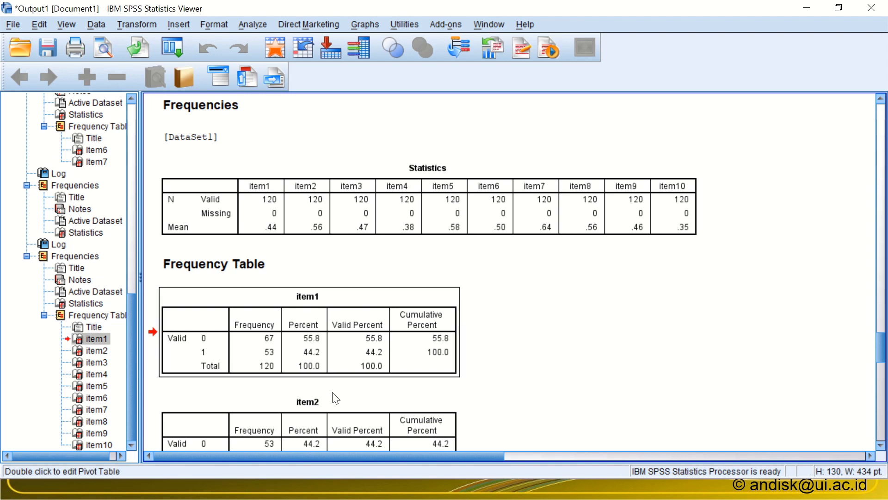
click(336, 398)
scroll(332, 416, down, 6)
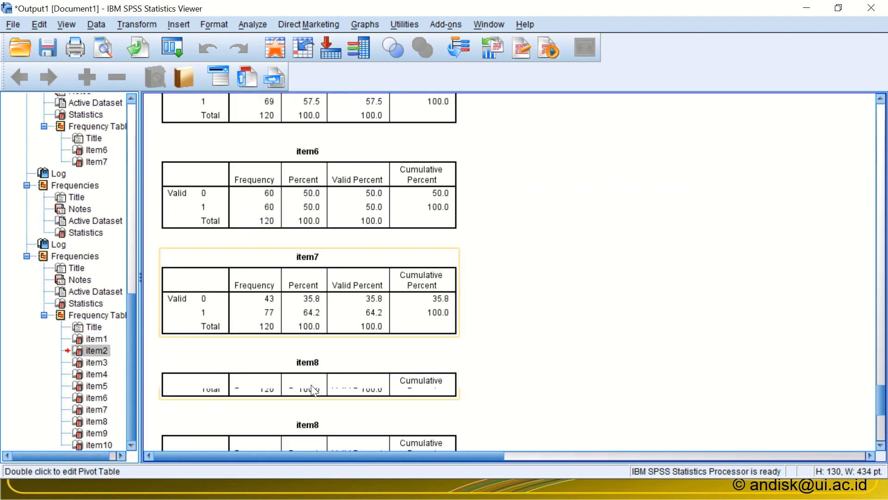
scroll(313, 389, down, 3)
click(323, 357)
scroll(324, 357, up, 15)
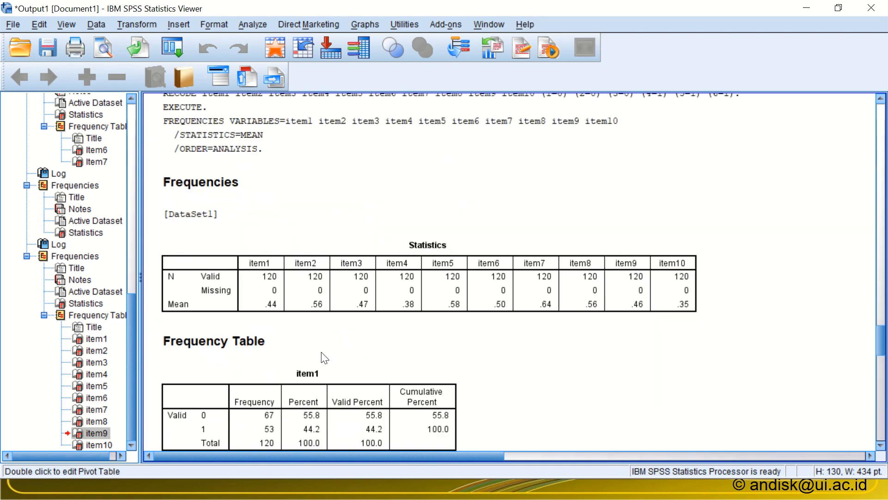
Step: Copy the Statistics table with the item means using Copy Special in Excel Worksheet (BIFF) format only
click(269, 307)
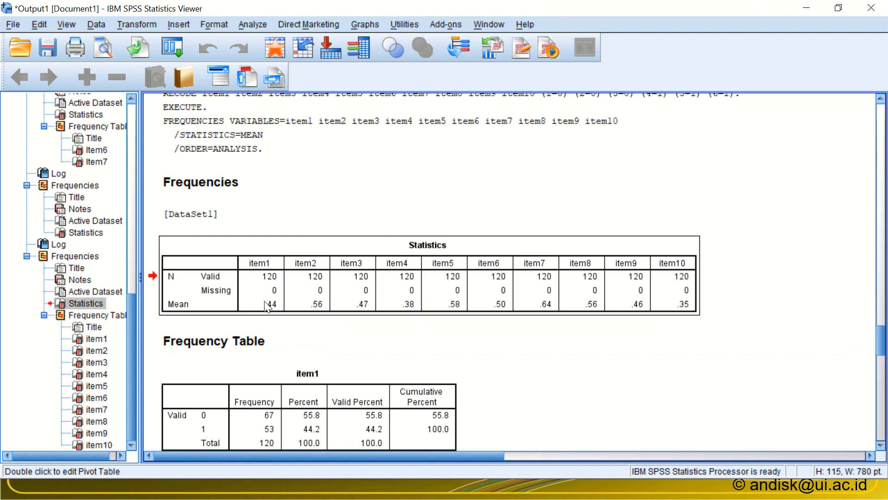
right_click(267, 307)
click(282, 342)
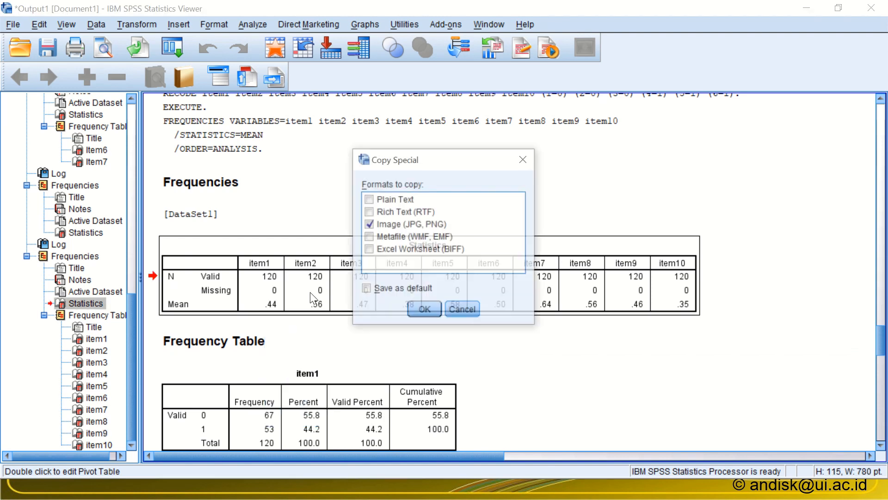
click(370, 249)
click(370, 225)
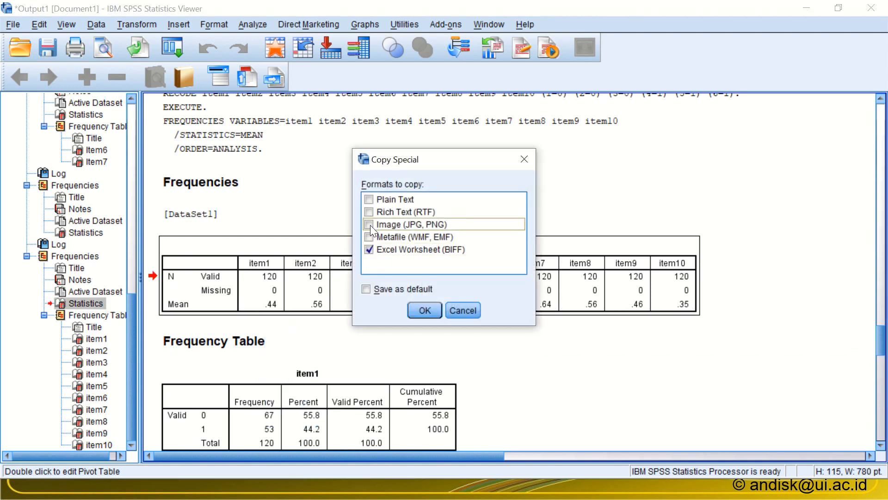
click(426, 307)
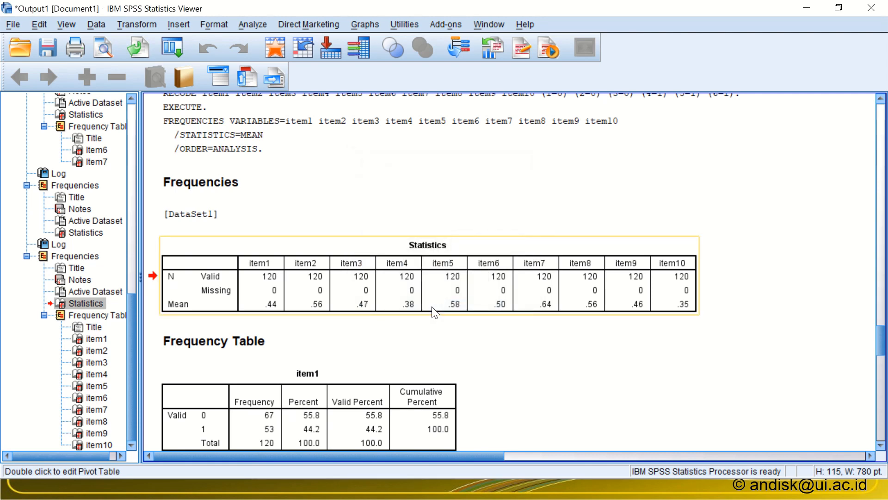
Step: Switch to Excel and paste the copied Statistics table at cell J9 of the Bengkel Kerja sheet
key(alt+Tab)
key(alt+Tab)
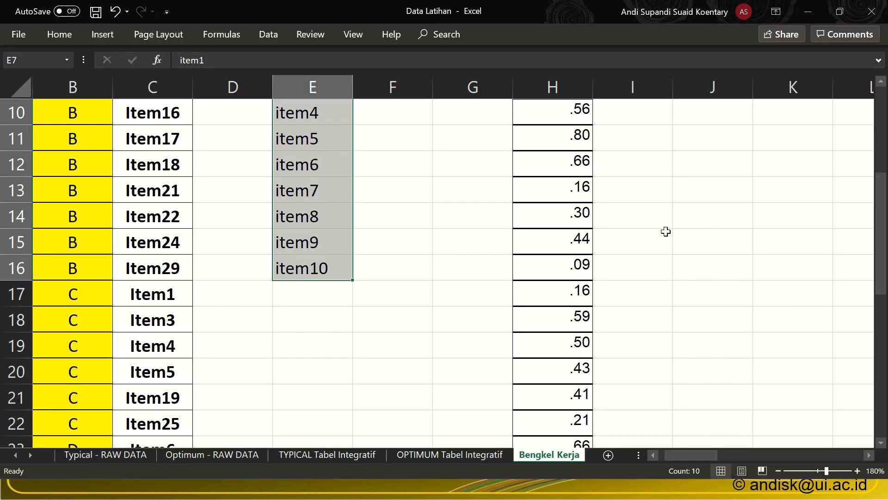
scroll(654, 200, up, 2)
right_click(702, 238)
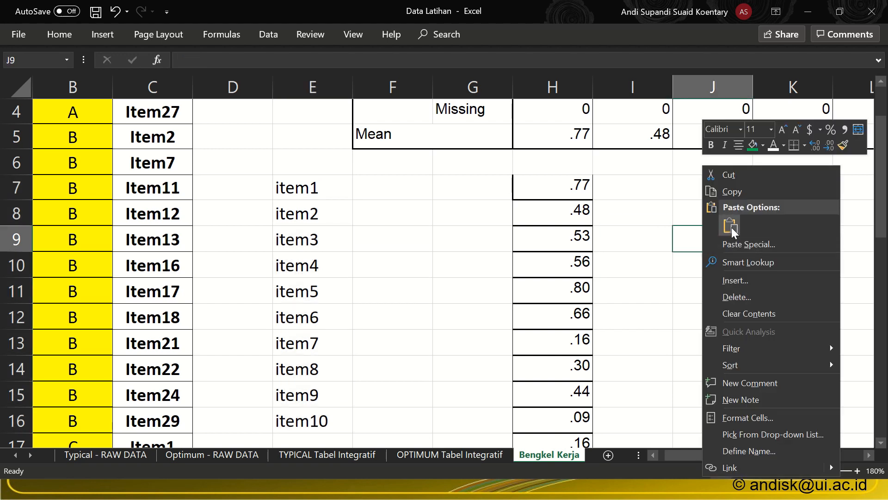
key(Escape)
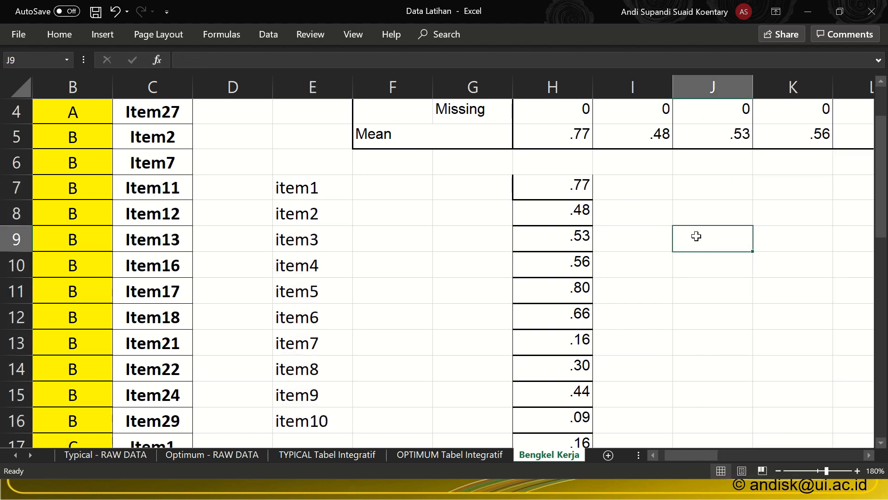
key(ctrl+v)
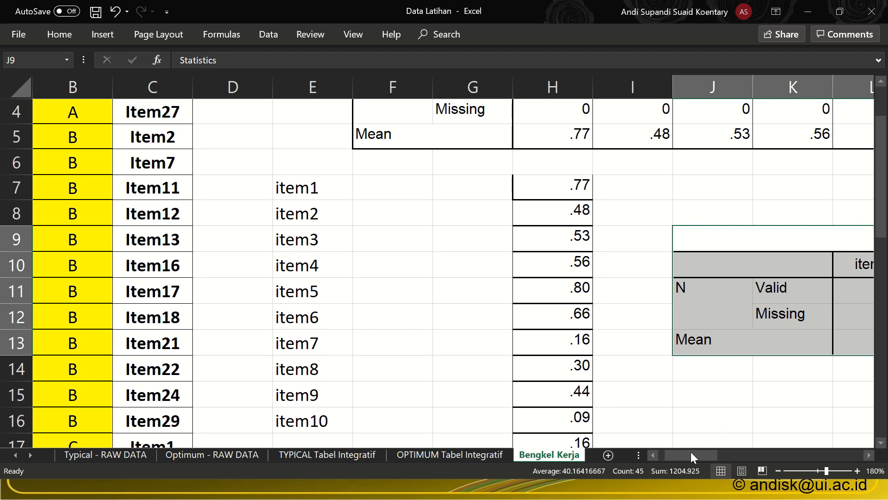
Step: Copy the ten item means in L13:U13 and paste them transposed into the PoE column of TYPICAL Tabel Integratif, starting at D3
drag(690, 454, 729, 454)
drag(328, 339, 797, 342)
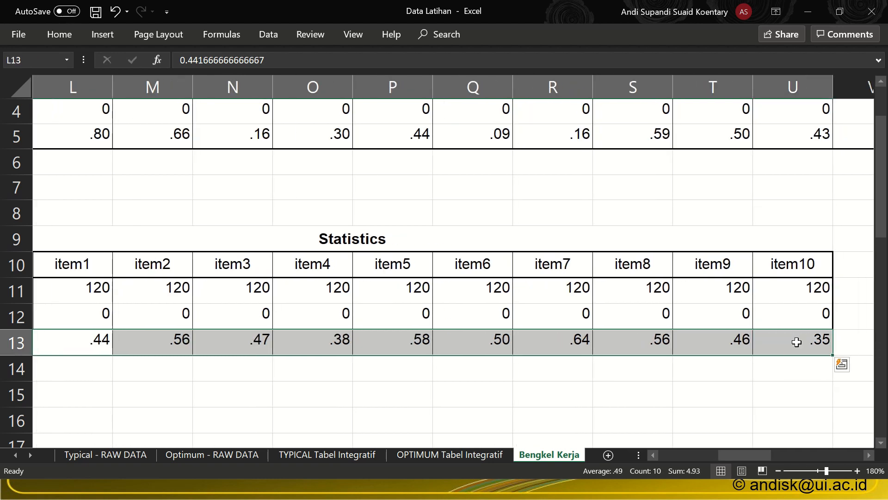
key(ctrl+c)
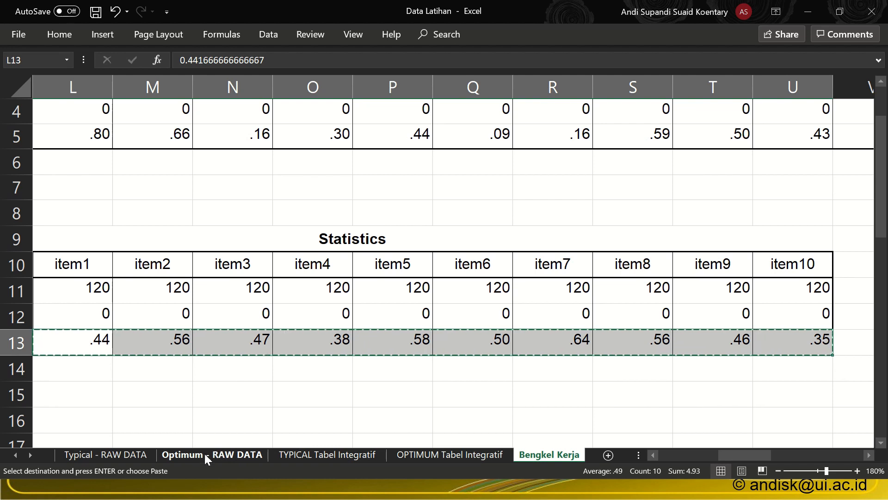
click(307, 455)
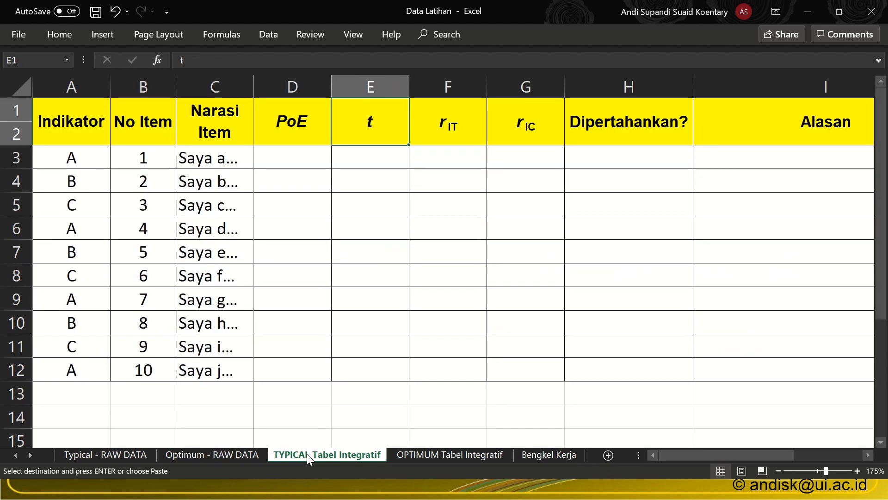
right_click(308, 156)
click(401, 217)
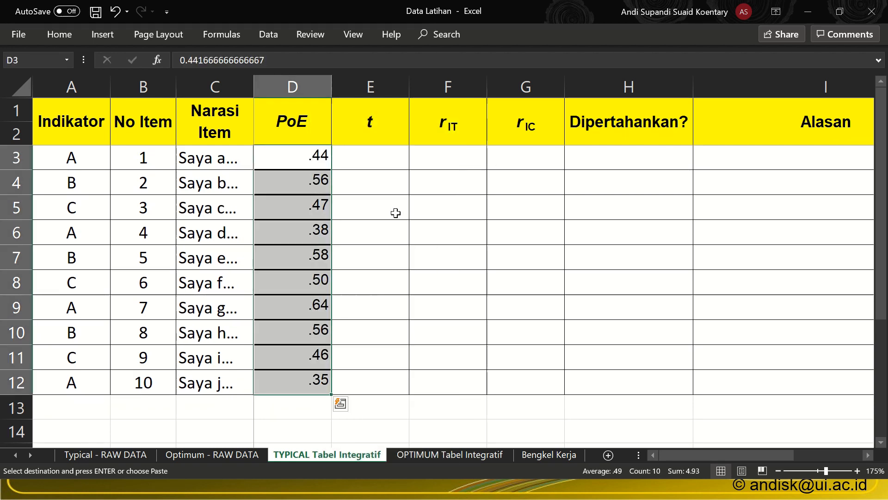
click(299, 154)
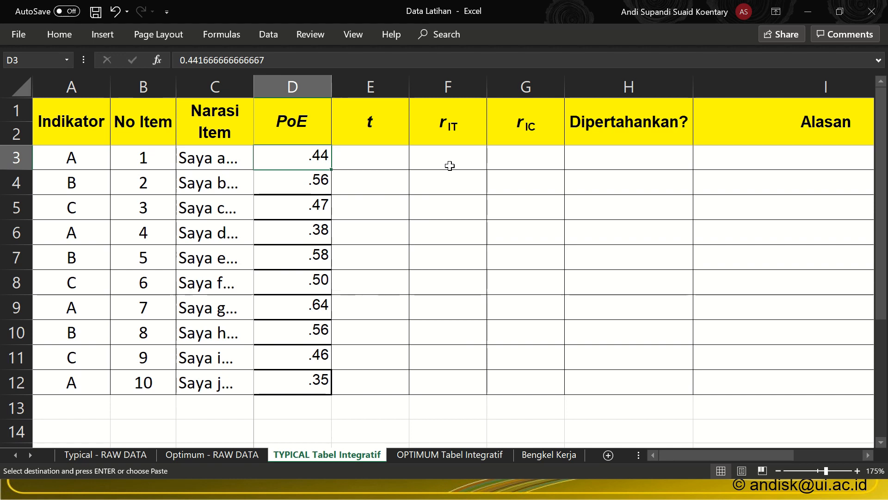
click(295, 118)
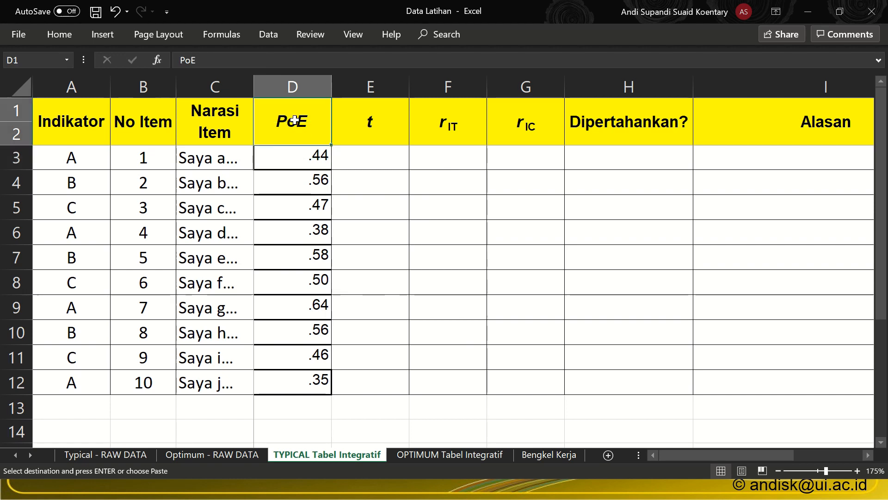
mouse_move(448, 5)
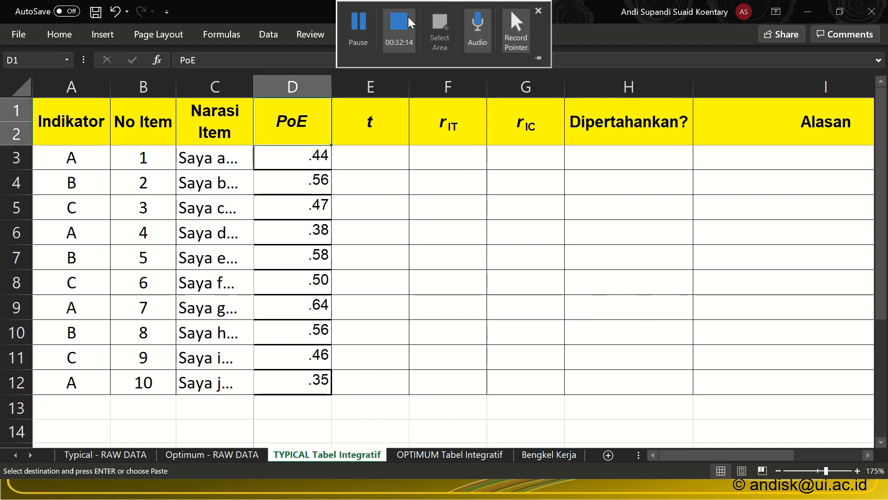
click(409, 22)
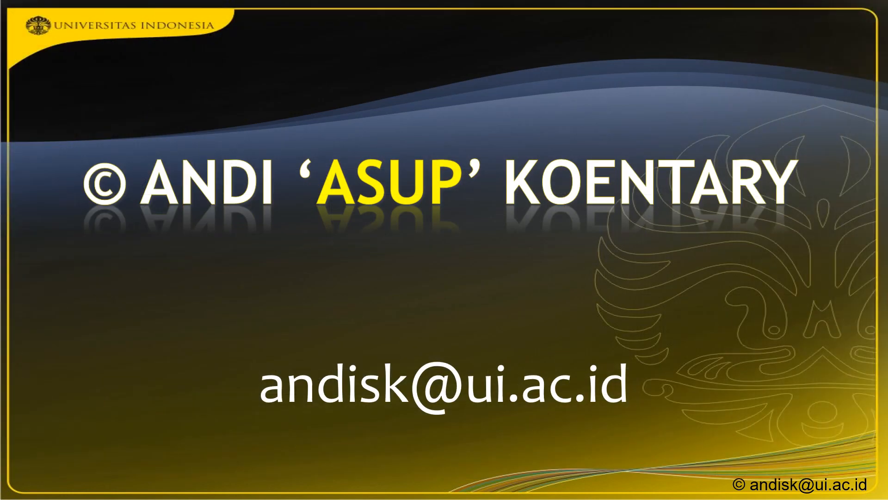